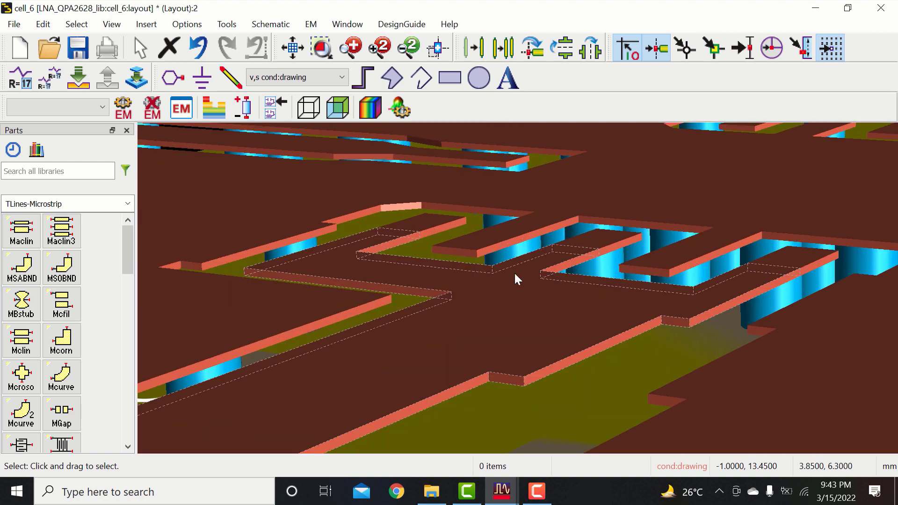
# Step: Examine the finished board's metal pads, gaps and vias in the 3D view
pyautogui.scroll(-5, 514, 279)
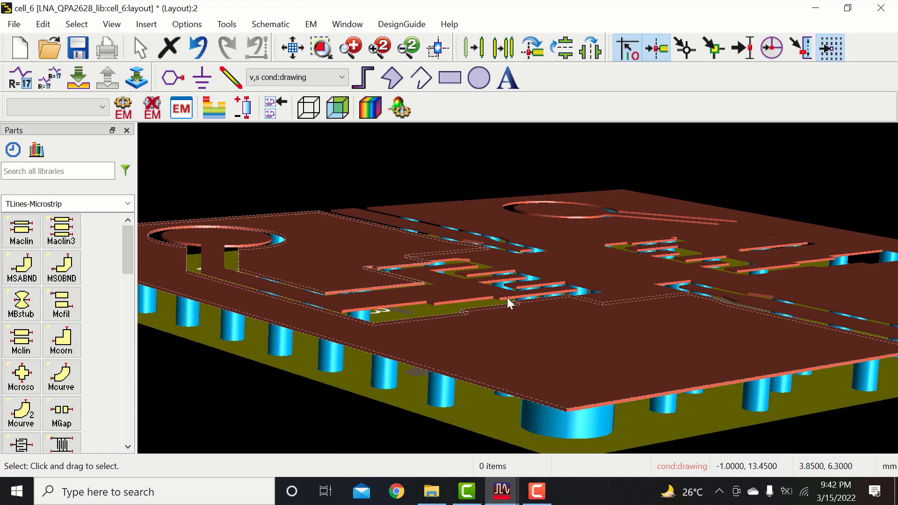
pyautogui.scroll(3, 551, 271)
pyautogui.moveTo(551, 271); pyautogui.dragTo(748, 355)
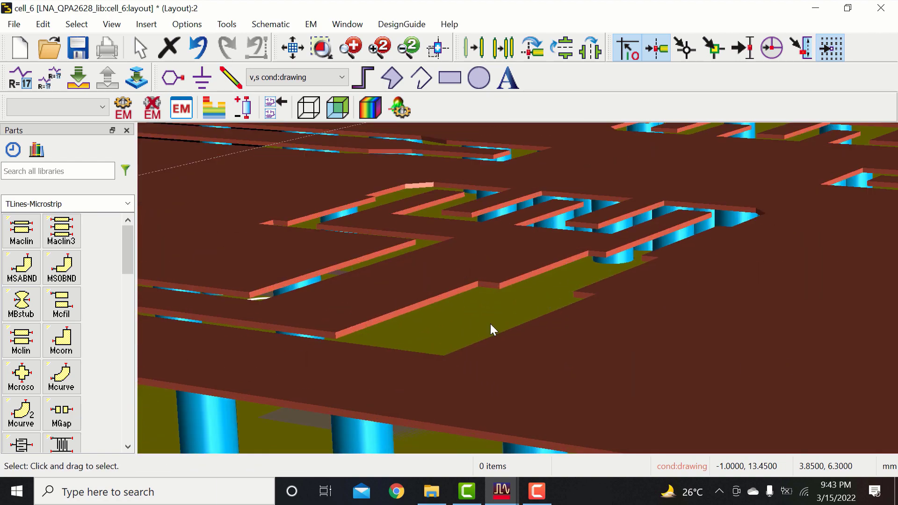
pyautogui.scroll(2, 514, 271)
pyautogui.scroll(-5, 515, 272)
# Step: Return to the 2D layout, examine the amplifier footprint and supply pads, and look through the QPA2628 data sheet
pyautogui.click(111, 24)
pyautogui.click(145, 290)
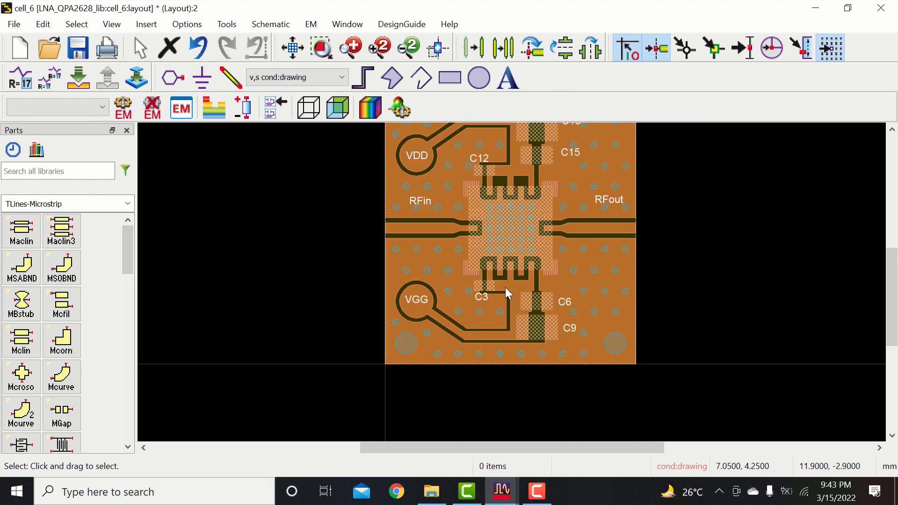
pyautogui.click(292, 48)
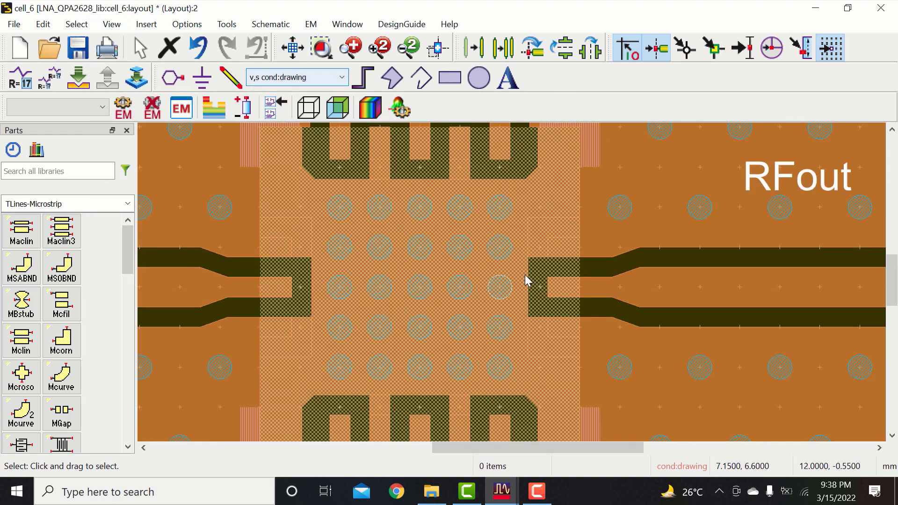
pyautogui.scroll(-2, 525, 281)
pyautogui.scroll(4, 511, 283)
pyautogui.scroll(-1, 513, 280)
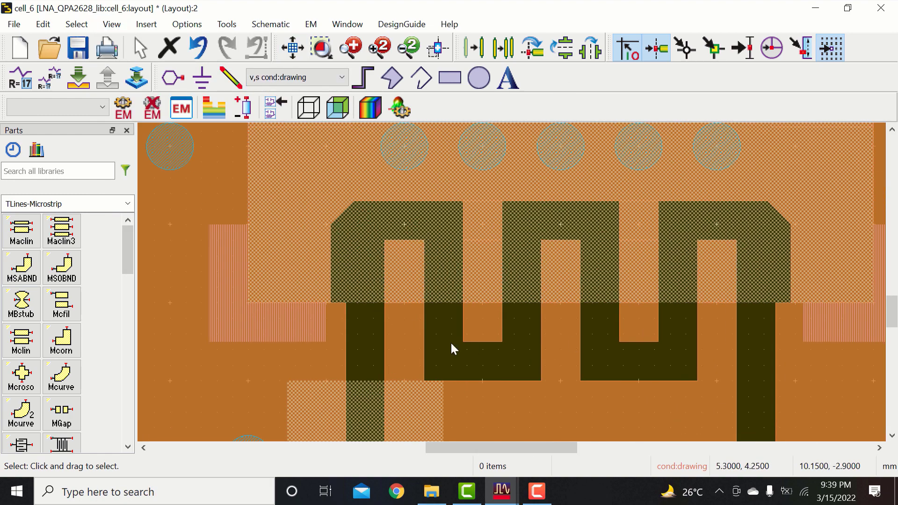
pyautogui.scroll(-1, 451, 347)
pyautogui.scroll(-3, 577, 307)
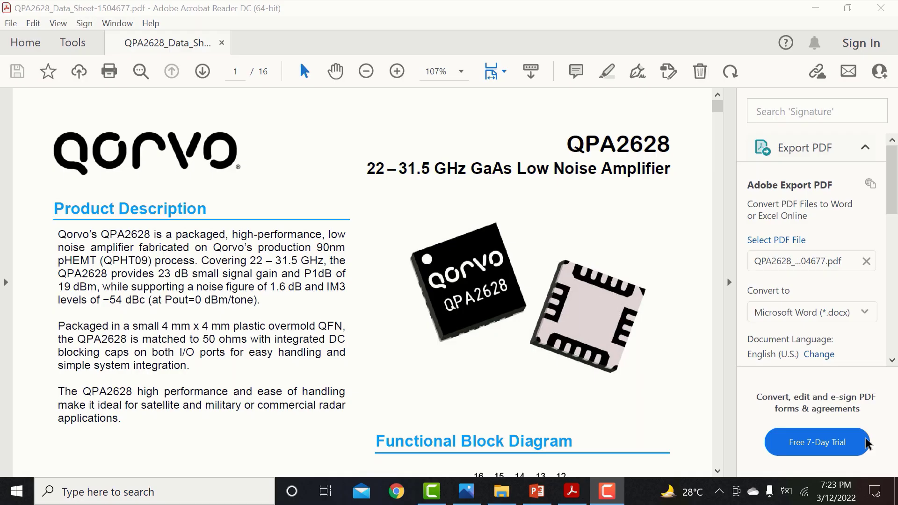
pyautogui.scroll(-5, 701, 266)
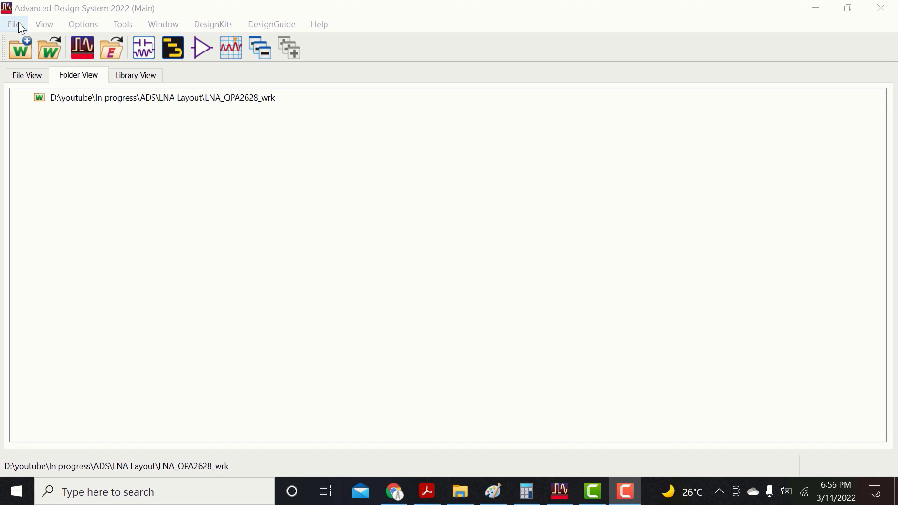
# Step: Create a new layout for cell_1 in LNA_QPA2628_lib using Standard ADS Layers with 0.0001 millimeter layout resolution
pyautogui.click(19, 26)
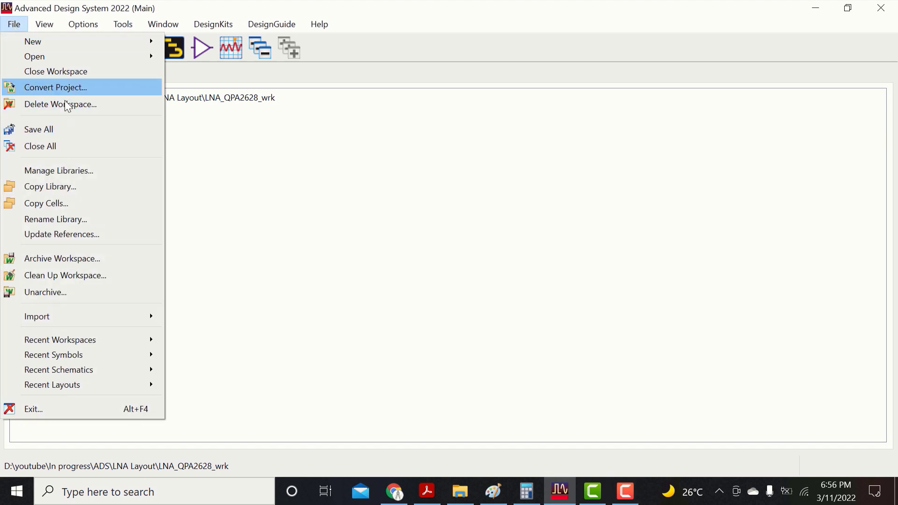
pyautogui.moveTo(90, 43)
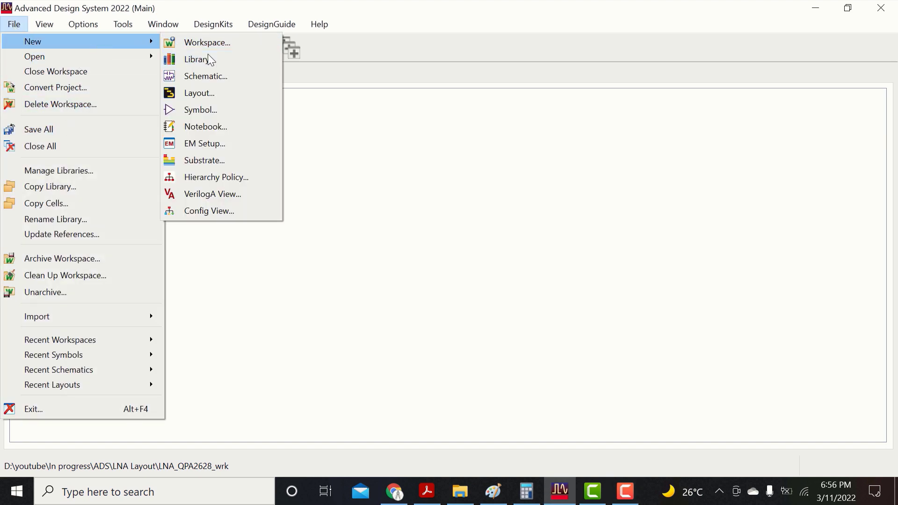
pyautogui.click(201, 93)
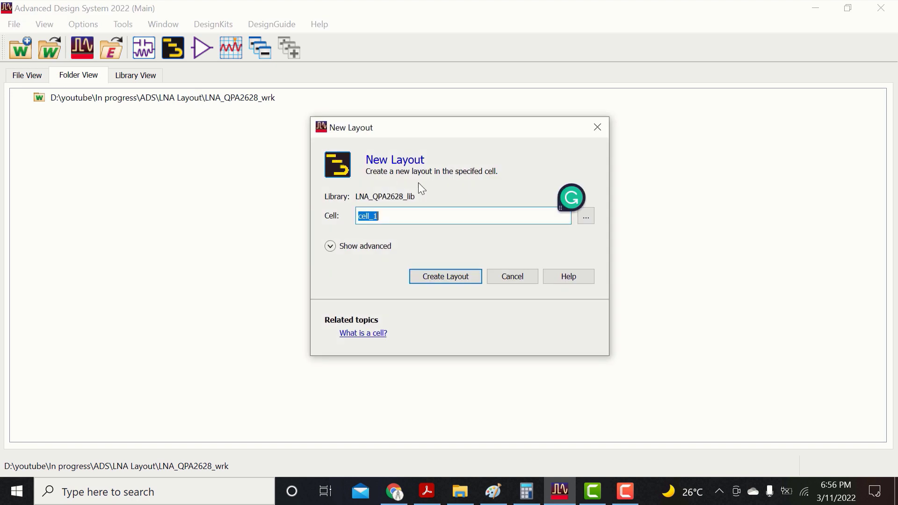
pyautogui.click(433, 276)
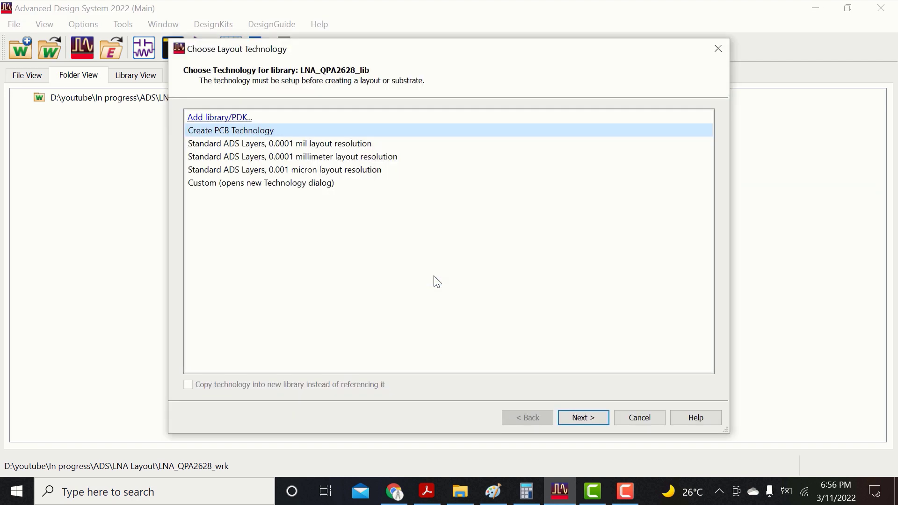
pyautogui.press('Down')
pyautogui.press('Down')
pyautogui.press('Return')
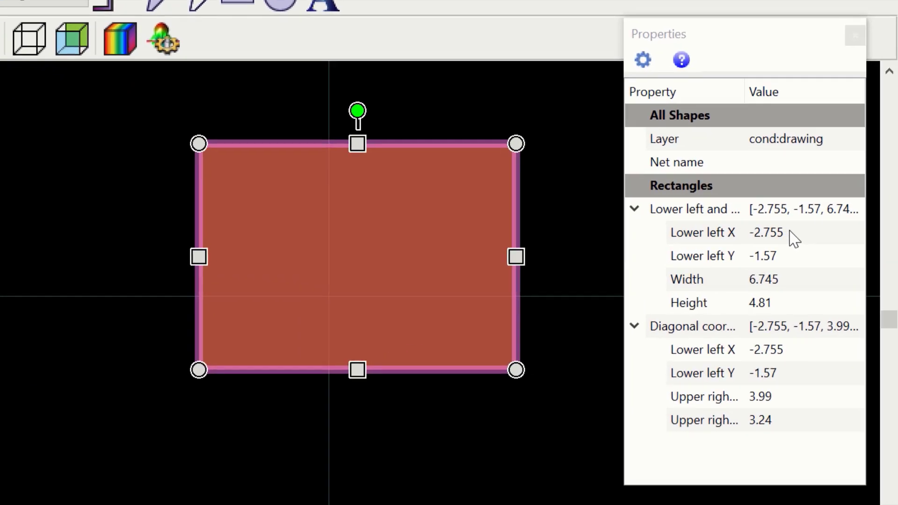
# Step: Set the rectangle's lower left corner to X 0 and Y 0
pyautogui.click(845, 240)
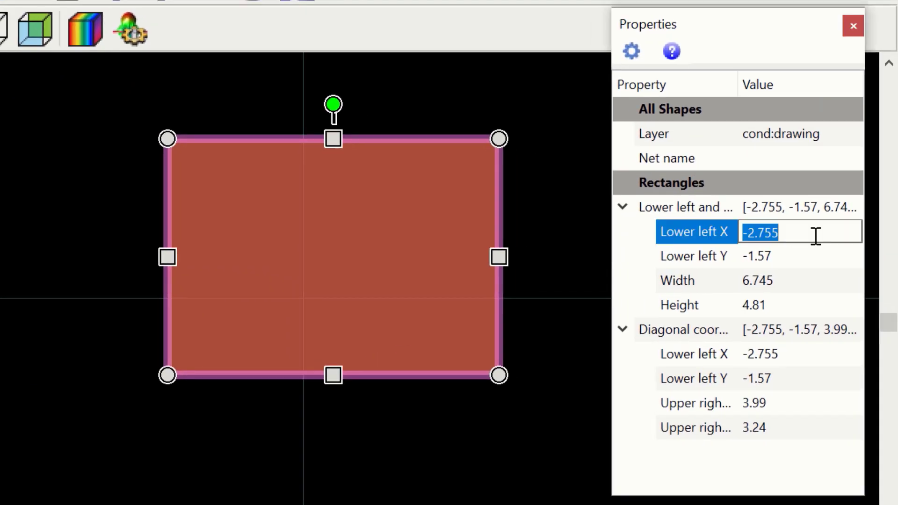
pyautogui.write('0')
pyautogui.press('Return')
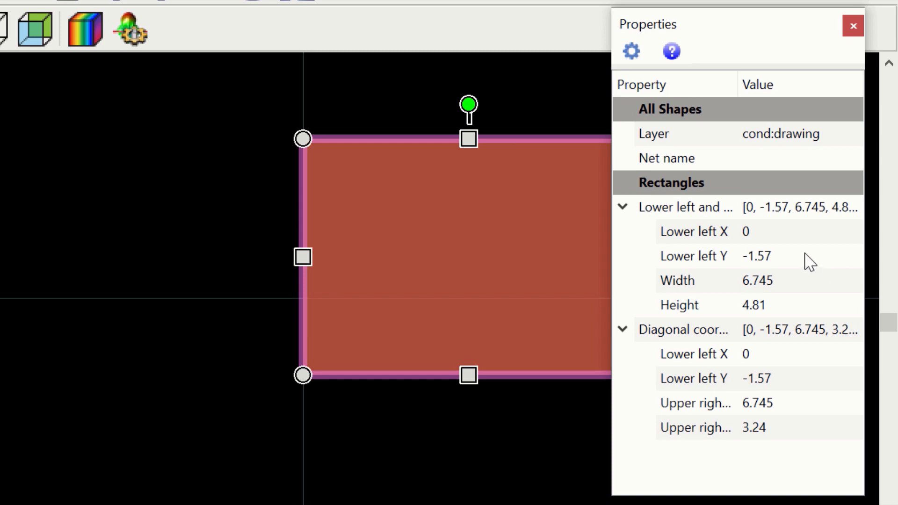
pyautogui.click(806, 262)
pyautogui.write('0')
pyautogui.press('Return')
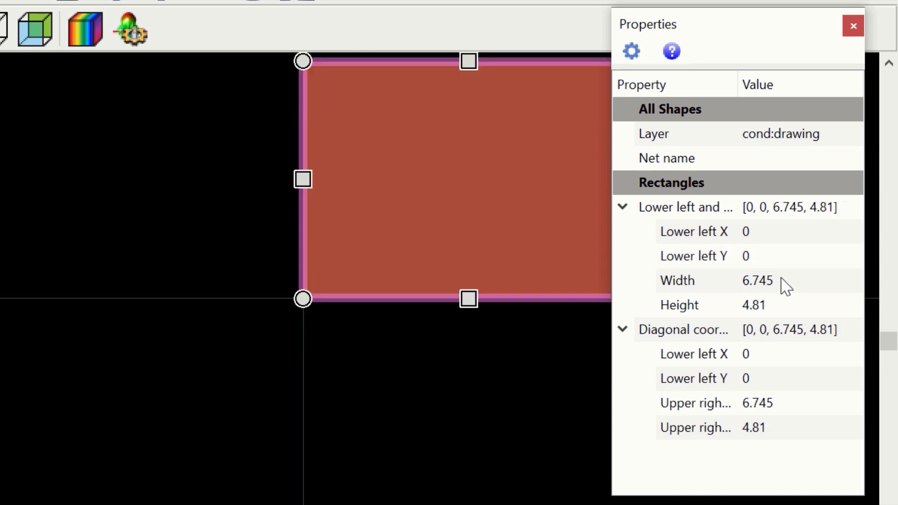
# Step: Set the rectangle's width and height to 4 mm each and close its properties
pyautogui.click(783, 285)
pyautogui.write('4')
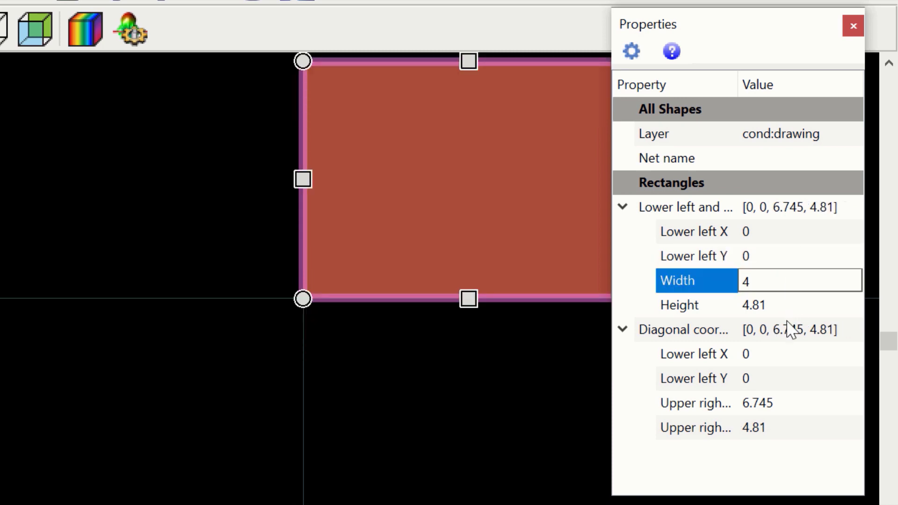
pyautogui.press('Return')
pyautogui.click(776, 308)
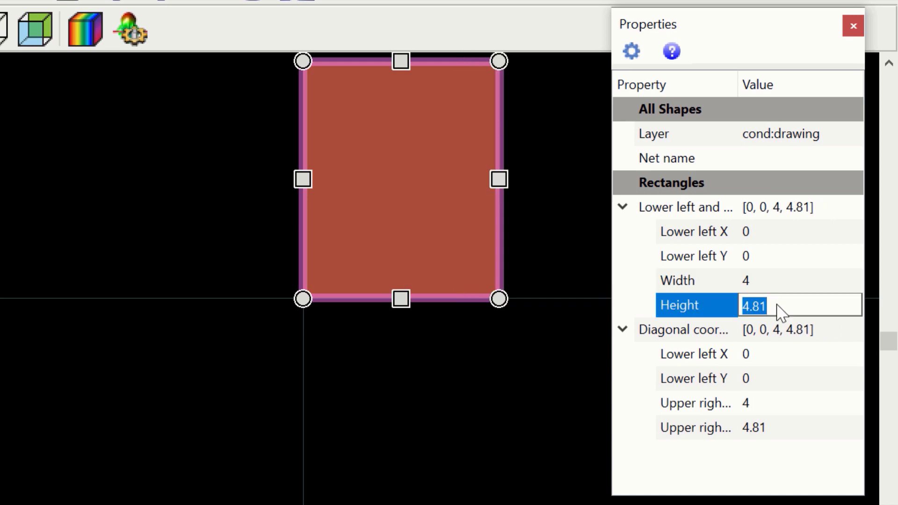
pyautogui.write('4')
pyautogui.press('Return')
pyautogui.click(853, 25)
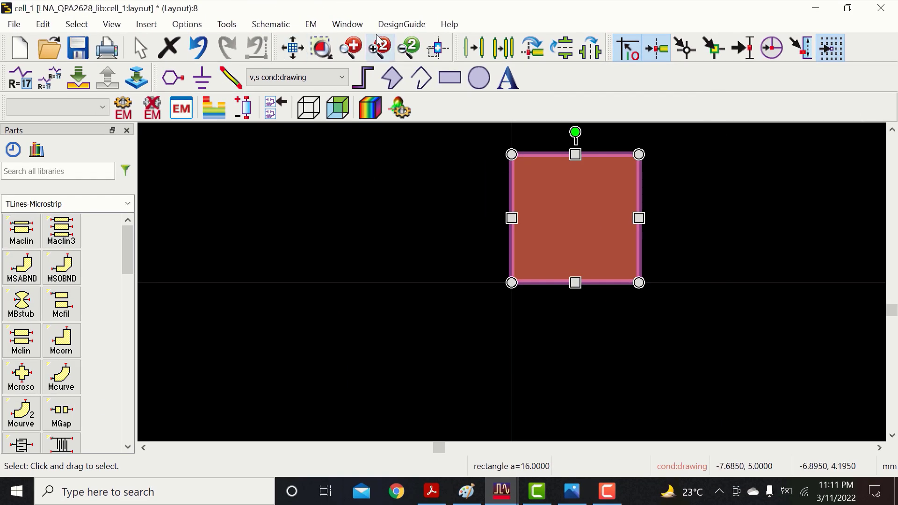
pyautogui.click(378, 40)
pyautogui.click(739, 244)
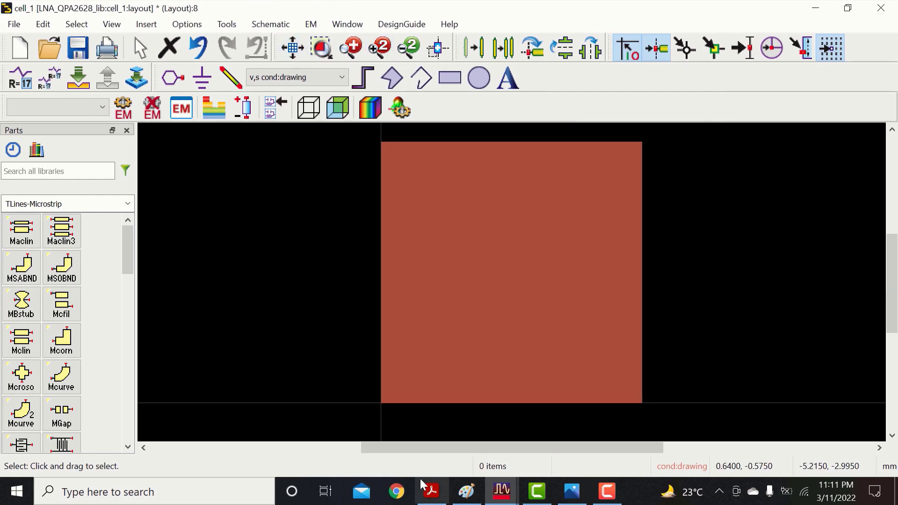
# Step: Switch to the data sheet's package drawing and calculate 4 − 1.75 in Calculator
pyautogui.click(431, 491)
pyautogui.moveTo(846, 290)
pyautogui.mouseDown()
pyautogui.moveTo(848, 280)
pyautogui.moveTo(848, 350)
pyautogui.moveTo(843, 335)
pyautogui.mouseUp()
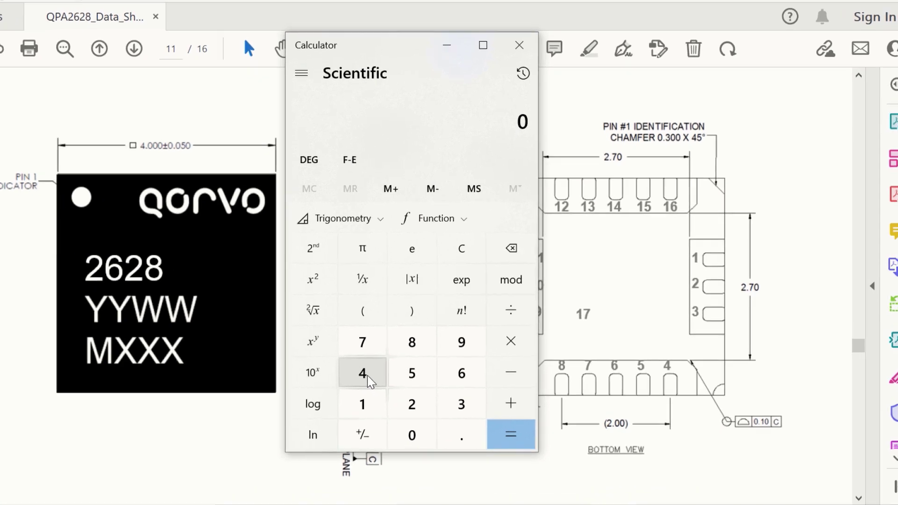
pyautogui.click(406, 359)
pyautogui.click(537, 359)
pyautogui.click(405, 387)
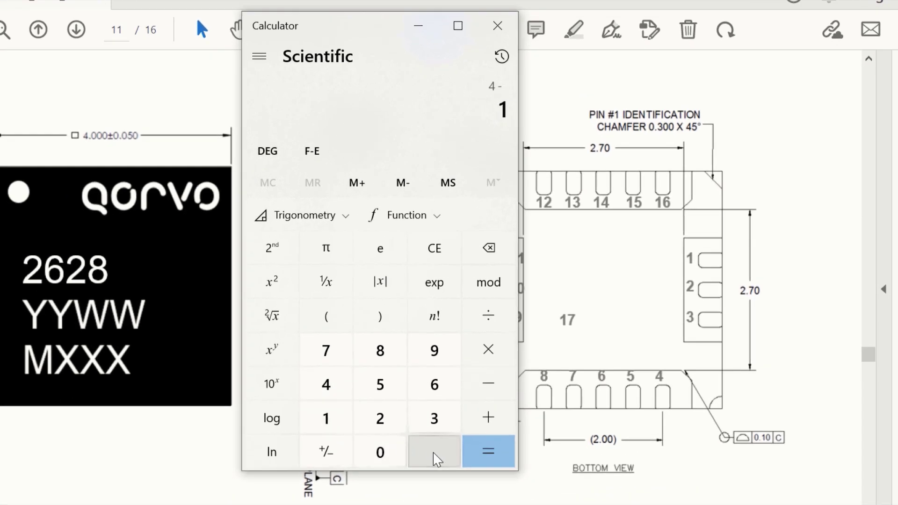
pyautogui.click(494, 415)
pyautogui.click(405, 331)
pyautogui.click(373, 384)
pyautogui.click(488, 452)
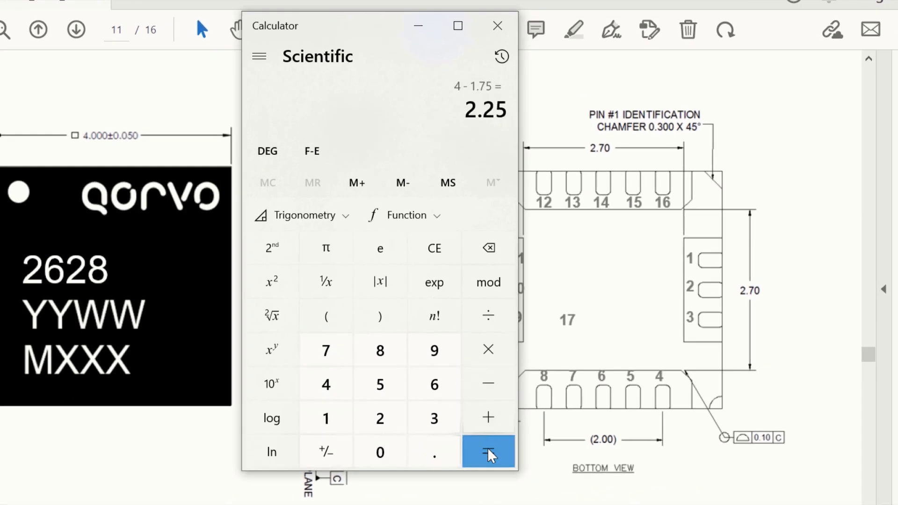
# Step: Divide the calculated difference by 2 and put Calculator away
pyautogui.moveTo(354, 27); pyautogui.dragTo(230, 32)
pyautogui.click(364, 321)
pyautogui.click(256, 424)
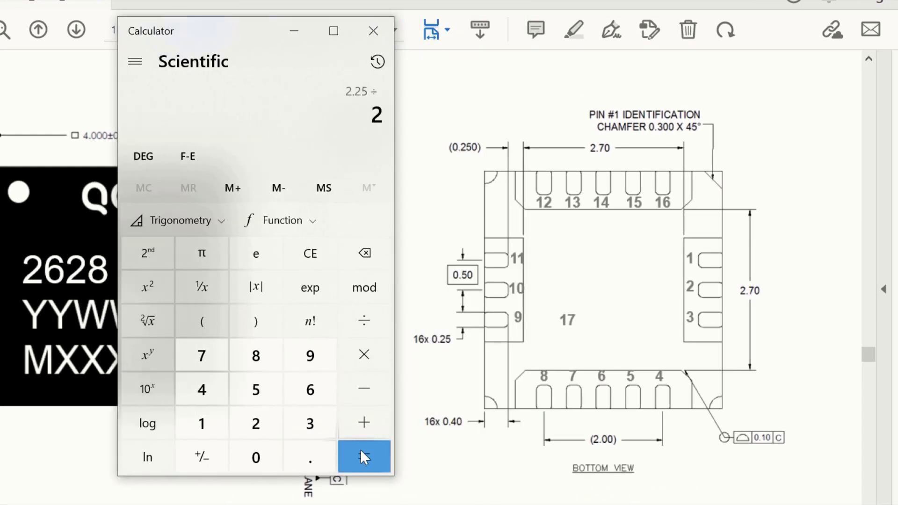
pyautogui.click(365, 457)
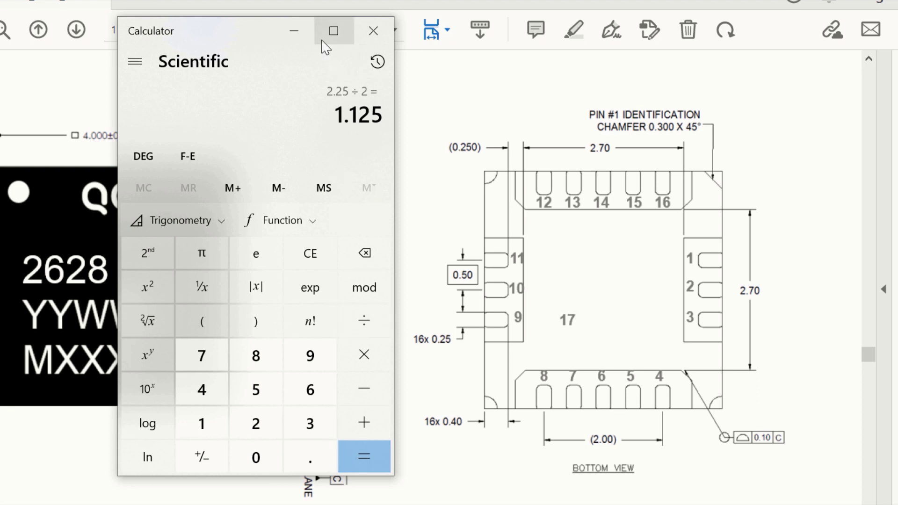
pyautogui.click(297, 40)
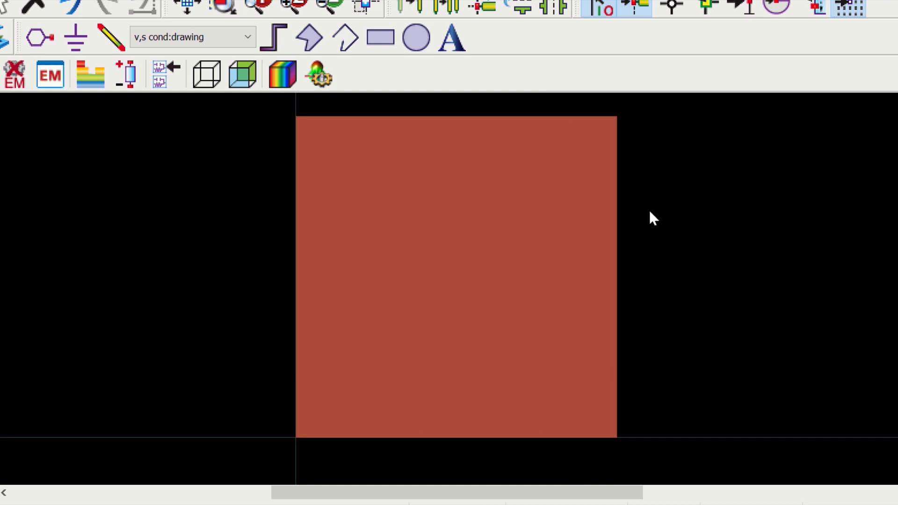
# Step: Draw a vertical rectangle about 0.42 mm wide and 2.08 mm high along the square's left edge
pyautogui.click(380, 43)
pyautogui.click(299, 379)
pyautogui.click(332, 212)
pyautogui.press('Escape')
# Step: Set the narrow rectangle's lower left Y to 1.125 and its height to 1.75 mm
pyautogui.doubleClick(300, 286)
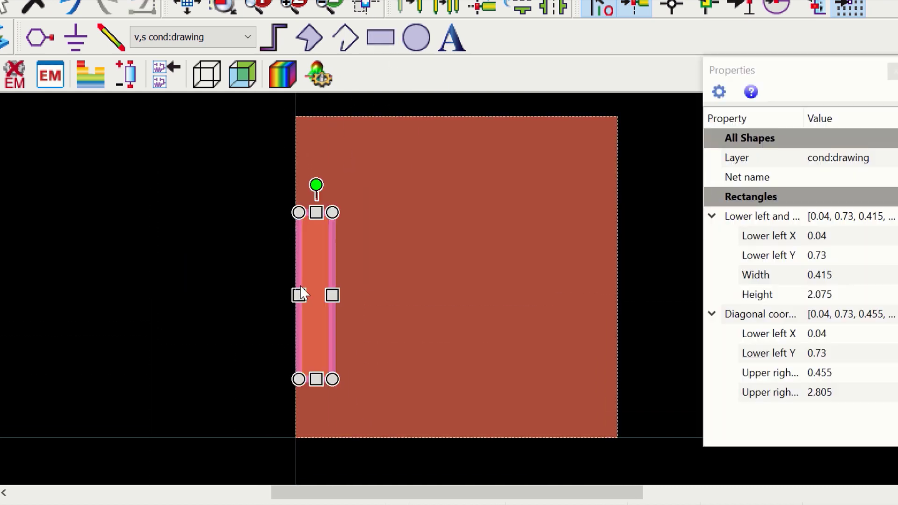
pyautogui.click(847, 254)
pyautogui.write('1.125')
pyautogui.press('Return')
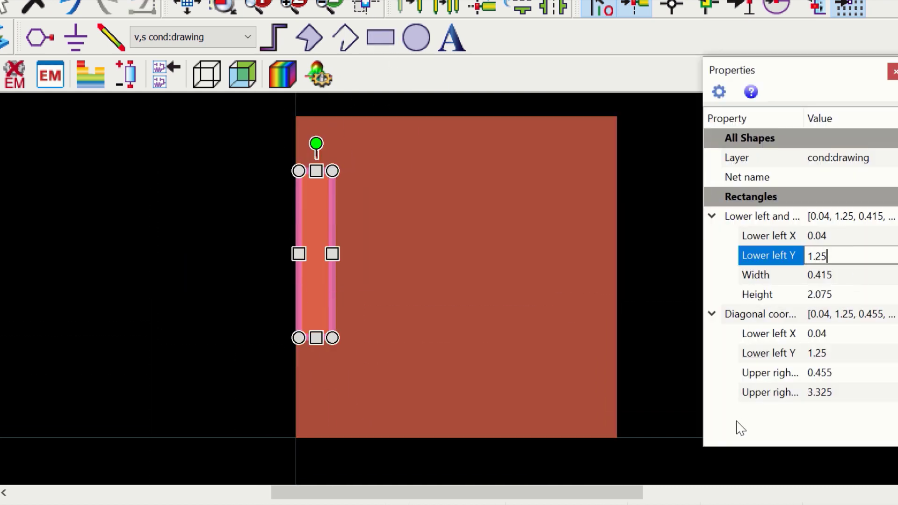
pyautogui.click(847, 294)
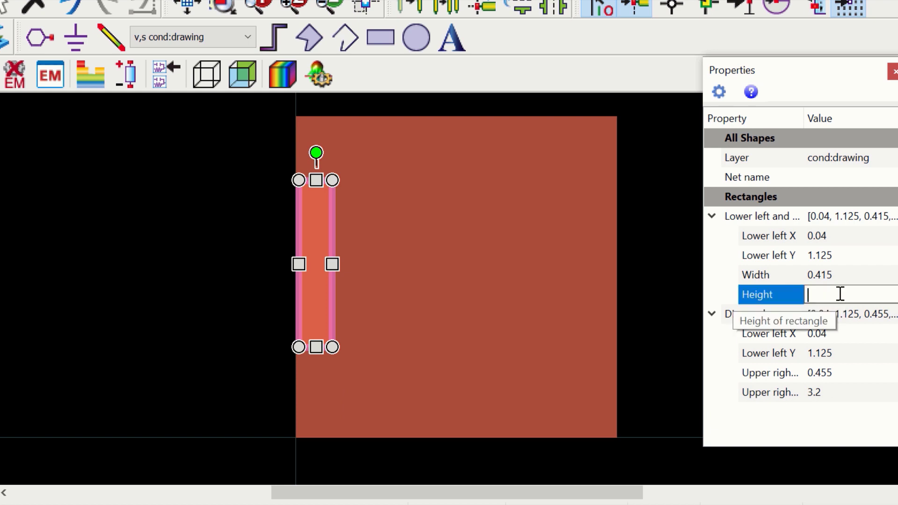
pyautogui.write('1.75')
pyautogui.press('Return')
# Step: Set the narrow rectangle's lower left X to 0 and its width to 0.65 mm
pyautogui.click(843, 237)
pyautogui.write('0')
pyautogui.press('Return')
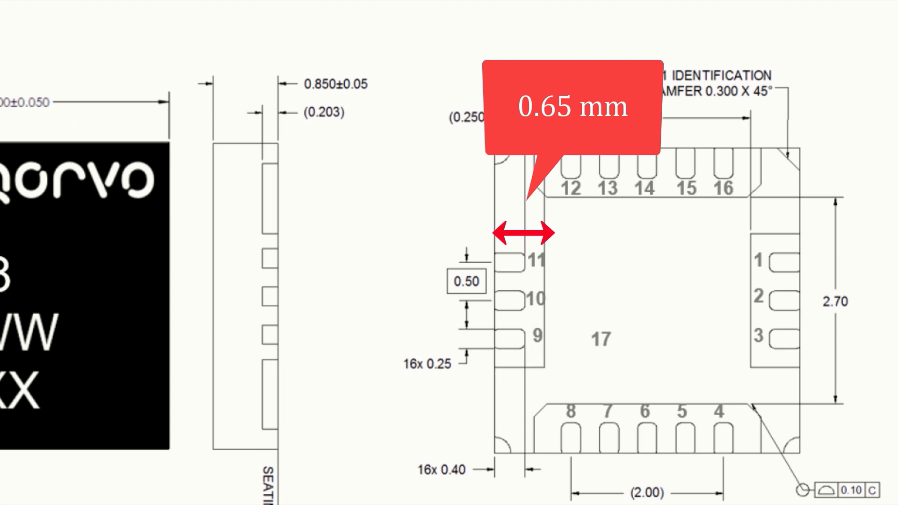
pyautogui.moveTo(428, 504)
pyautogui.click(555, 496)
pyautogui.doubleClick(858, 275)
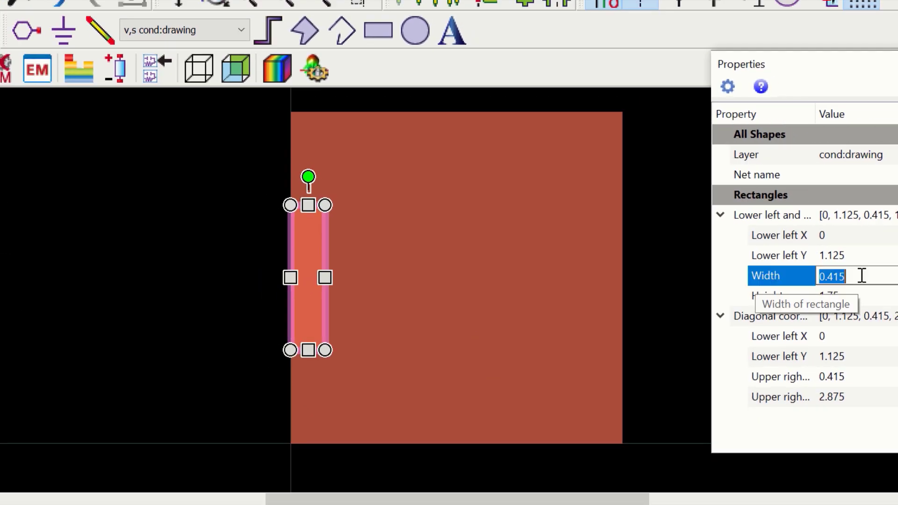
pyautogui.write('0.65')
pyautogui.press('Return')
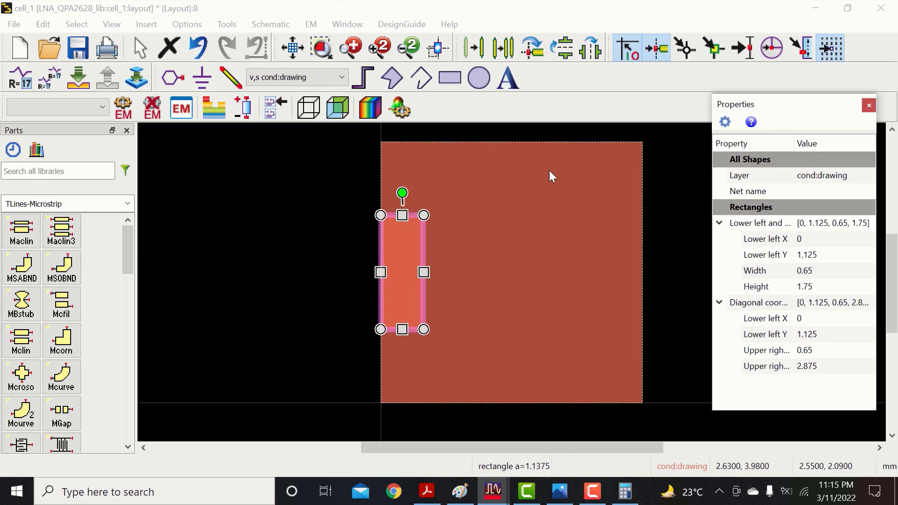
# Step: Copy the narrow rectangle horizontally to the square's right edge
pyautogui.click(504, 48)
pyautogui.click(379, 48)
pyautogui.click(293, 269)
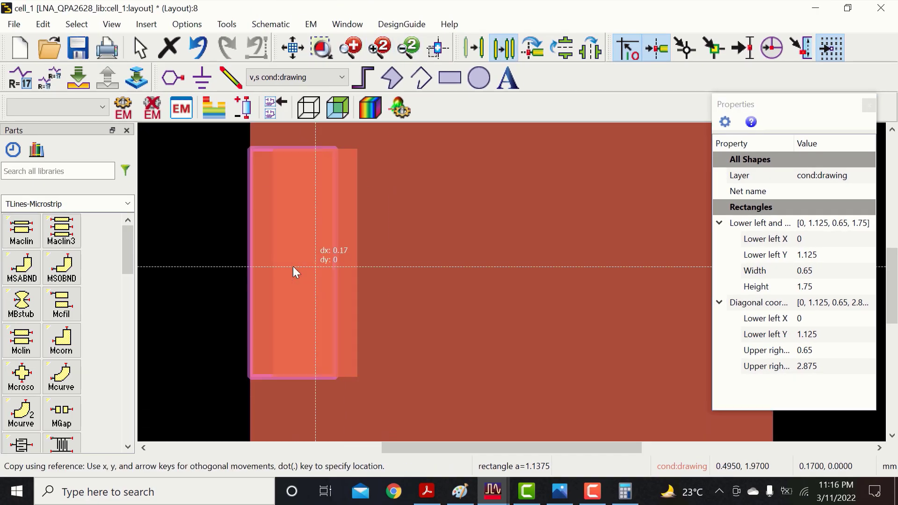
pyautogui.click(545, 268)
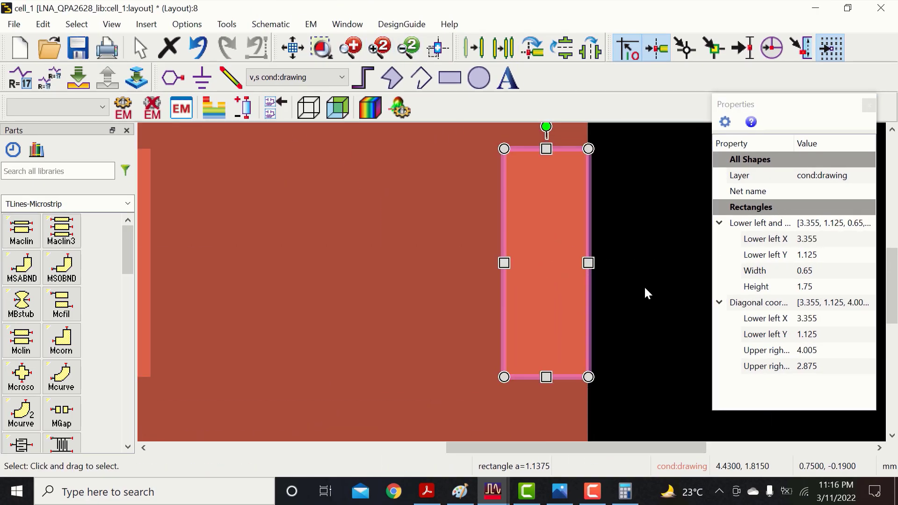
# Step: Set the copied rectangle's lower left X to 3.35 and close its properties
pyautogui.doubleClick(820, 240)
pyautogui.write('3.35')
pyautogui.press('Return')
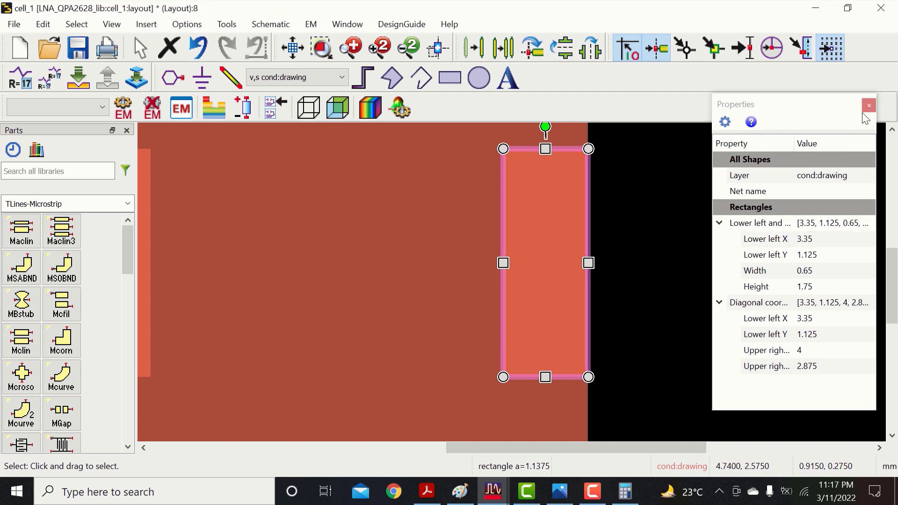
pyautogui.click(868, 106)
# Step: Cut the two side rectangles out of the square by merging all shapes with Union Minus Intersection
pyautogui.click(632, 376)
pyautogui.click(409, 48)
pyautogui.click(305, 243)
pyautogui.hotkey('ctrl', 'a')
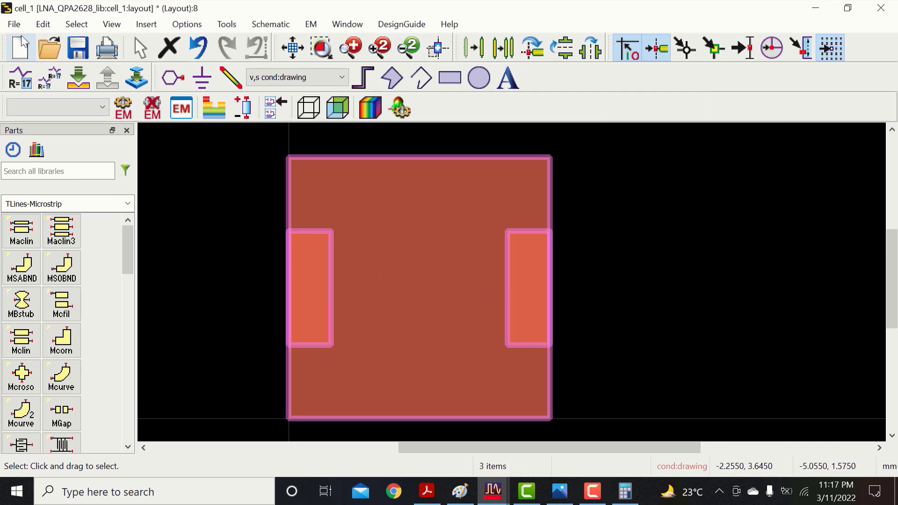
pyautogui.click(43, 24)
pyautogui.moveTo(185, 372)
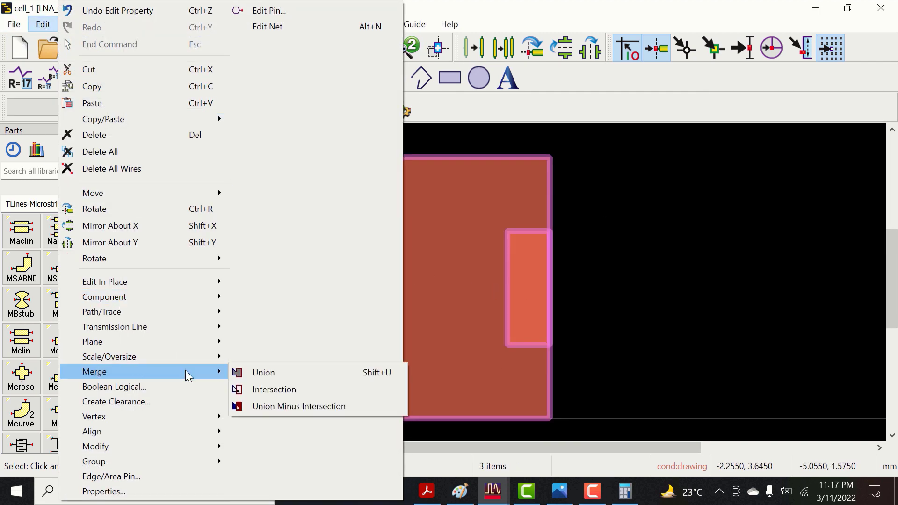
pyautogui.click(286, 403)
pyautogui.click(723, 296)
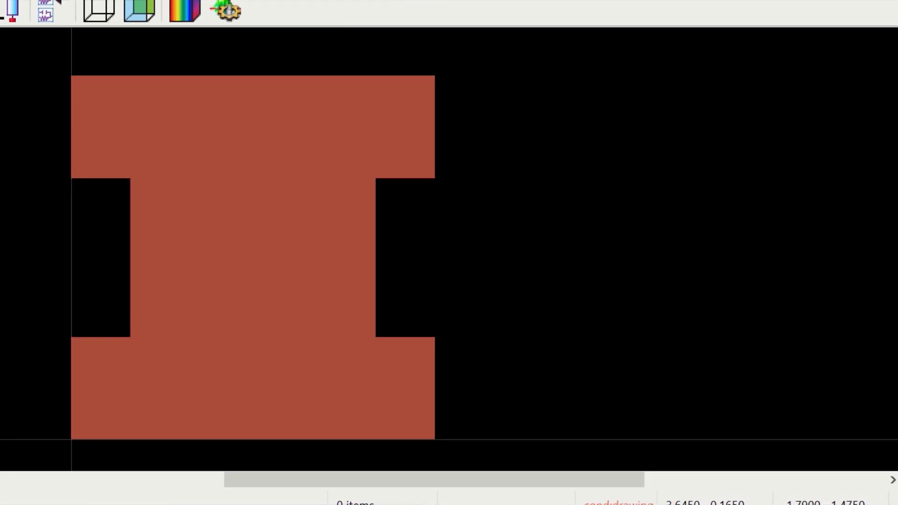
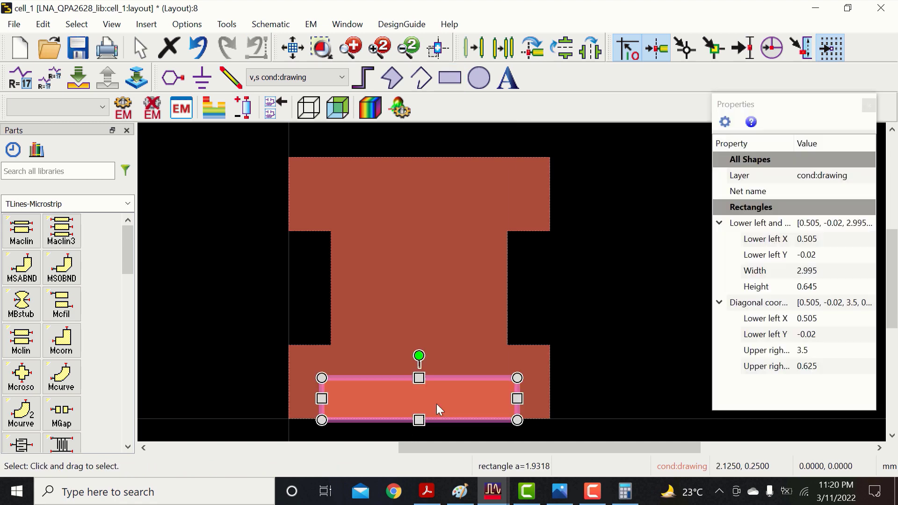
# Step: Set the bottom rectangle's lower left X to 0.525 and its width to 2.95 mm
pyautogui.click(829, 238)
pyautogui.write('0.525')
pyautogui.press('Return')
pyautogui.click(822, 271)
pyautogui.write('2.95')
pyautogui.press('Tab')
pyautogui.click(578, 330)
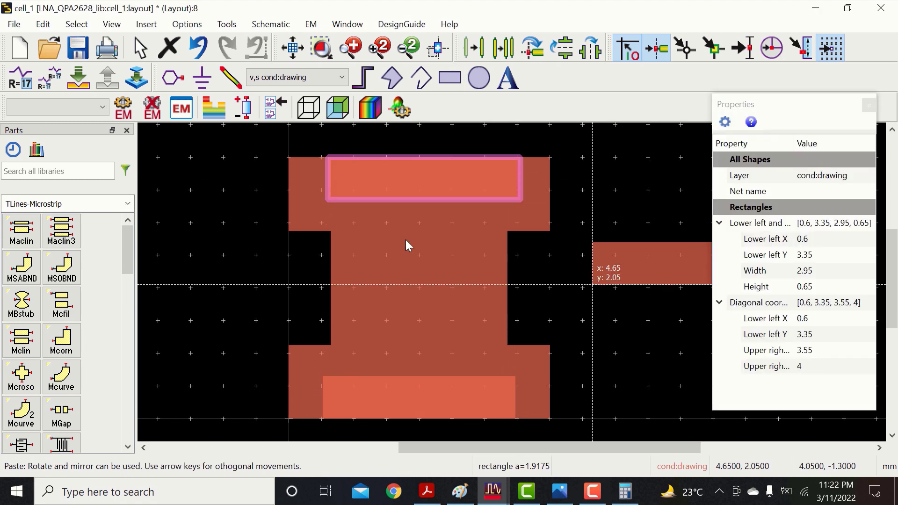
# Step: Set the top rectangle copy's lower left X to 0.525 and cut both horizontal rectangles out of the ground pad
pyautogui.click(406, 239)
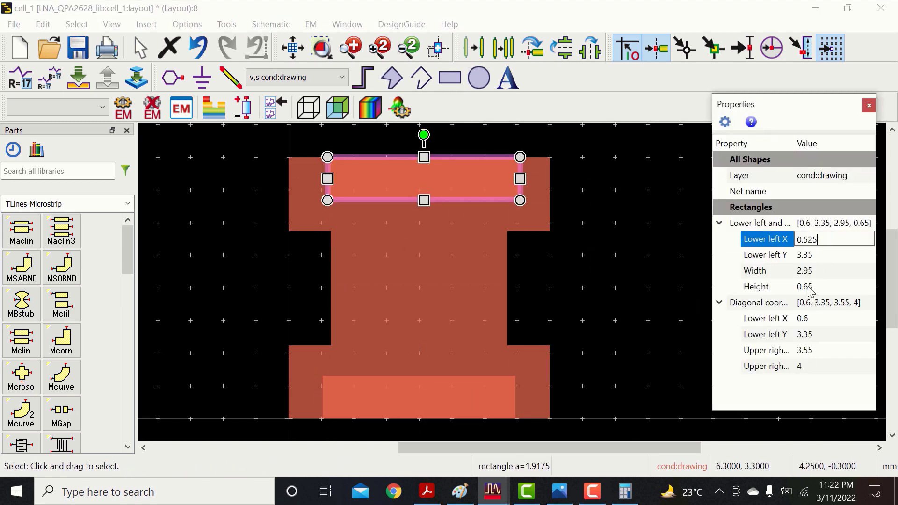
pyautogui.press('Return')
pyautogui.hotkey('ctrl', 'a')
pyautogui.click(43, 24)
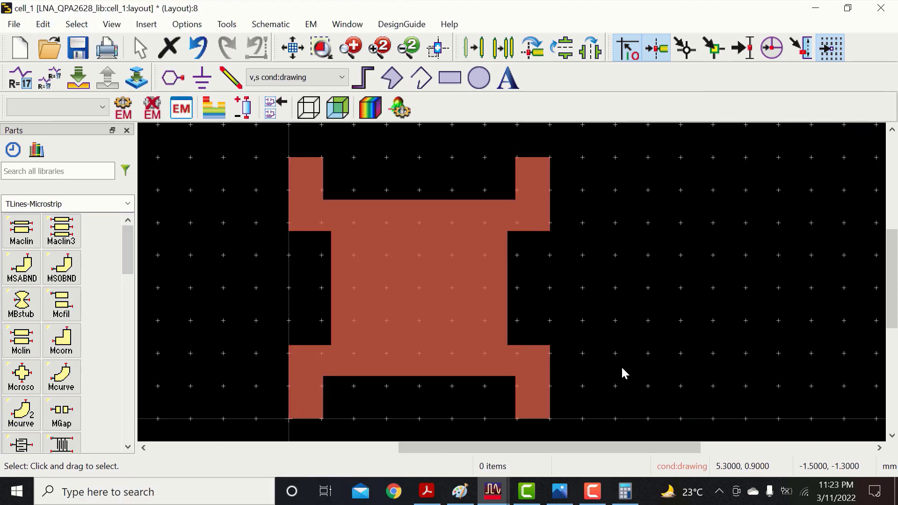
# Step: Check the pin dimensions in the data sheet and draw a pin rectangle about 0.45 by 0.25 mm in the left notch
pyautogui.click(423, 490)
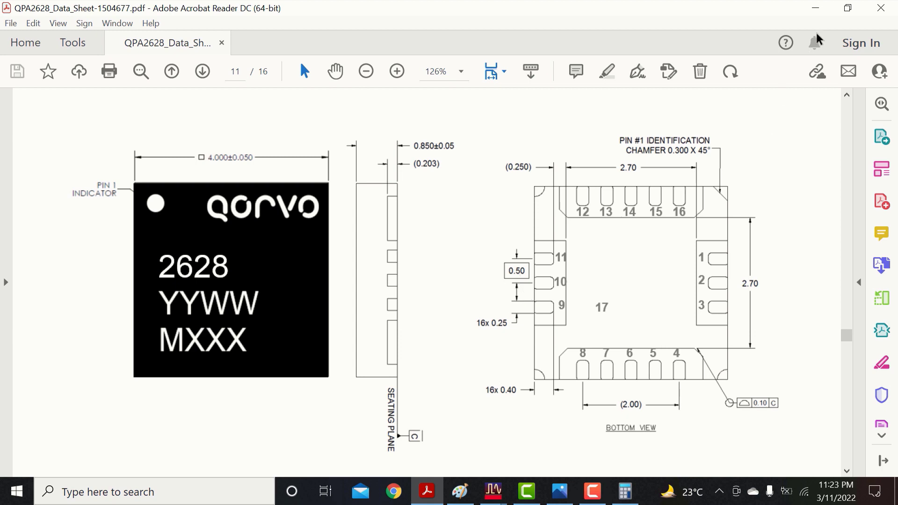
pyautogui.click(816, 8)
pyautogui.click(450, 77)
pyautogui.click(289, 308)
pyautogui.click(319, 324)
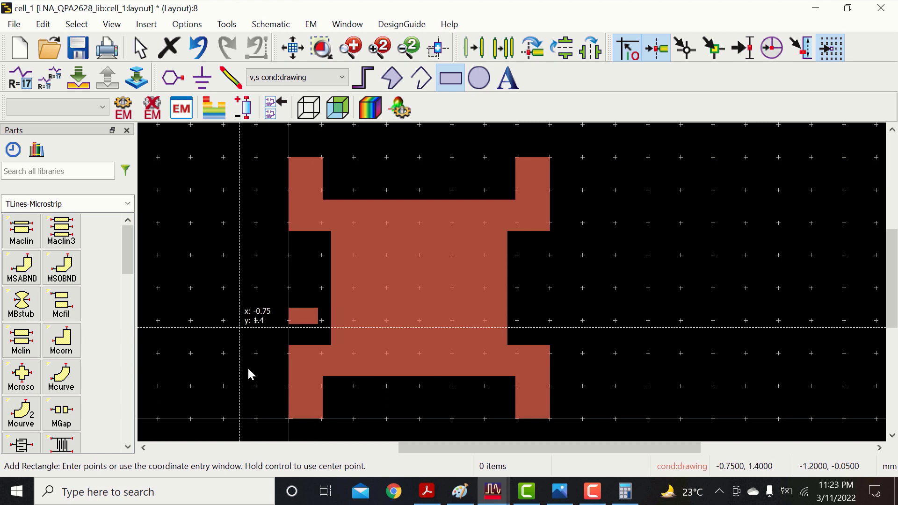
# Step: Set the pin rectangle's width to 0.4 mm and its lower left Y to 1.375
pyautogui.press('Escape')
pyautogui.doubleClick(300, 318)
pyautogui.click(818, 274)
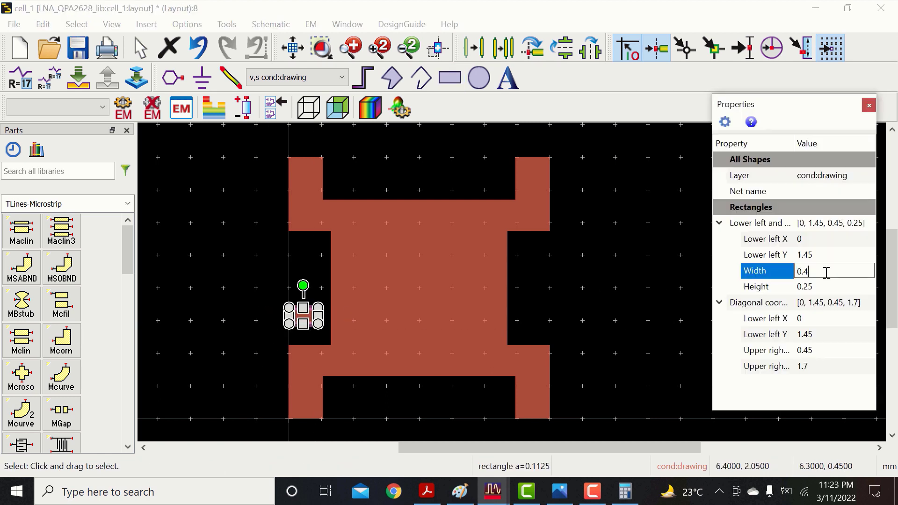
pyautogui.press('Return')
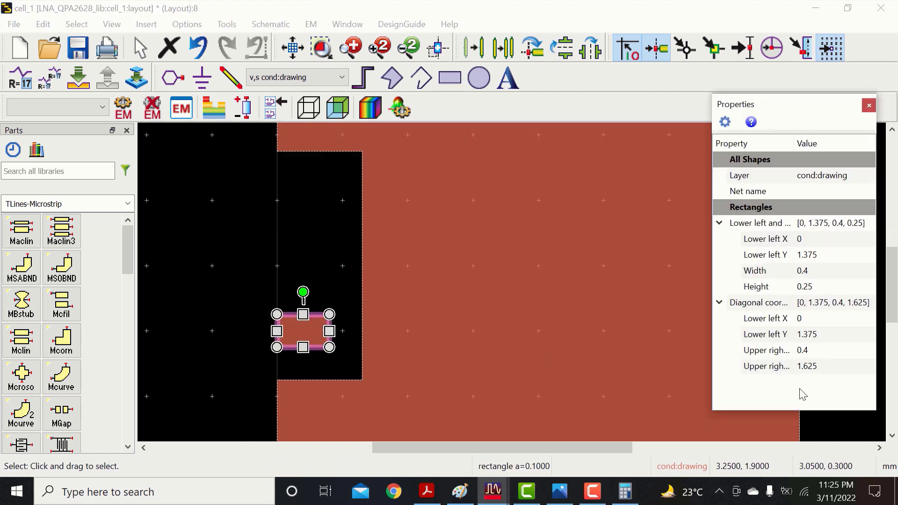
# Step: Copy the pin rectangle upward twice at 0.5 mm spacing to make three left pins
pyautogui.moveTo(303, 331); pyautogui.dragTo(303, 266)
pyautogui.click(504, 48)
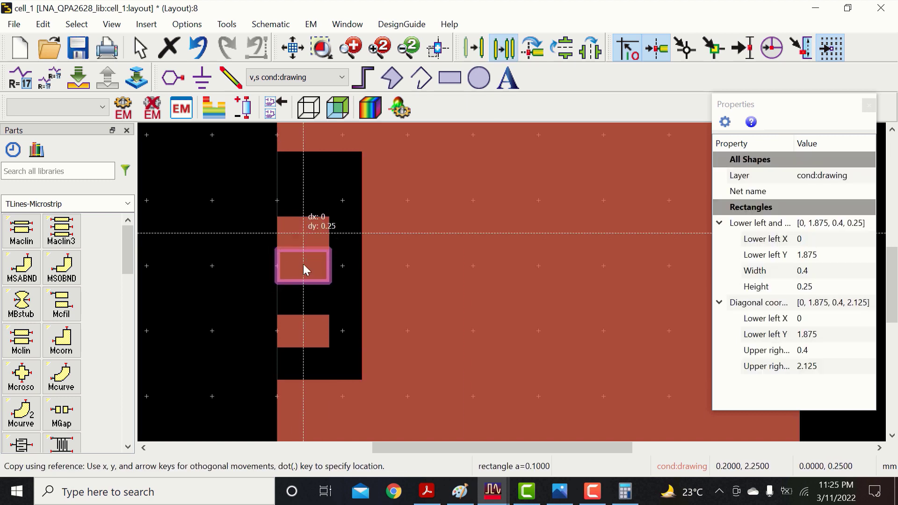
pyautogui.click(303, 266)
pyautogui.click(303, 201)
pyautogui.press('Escape')
# Step: Copy the three left pins horizontally into the right notch, flush with the package's right edge
pyautogui.moveTo(265, 161); pyautogui.dragTo(347, 362)
pyautogui.moveTo(494, 448); pyautogui.dragTo(532, 453)
pyautogui.click(504, 48)
pyautogui.click(169, 265)
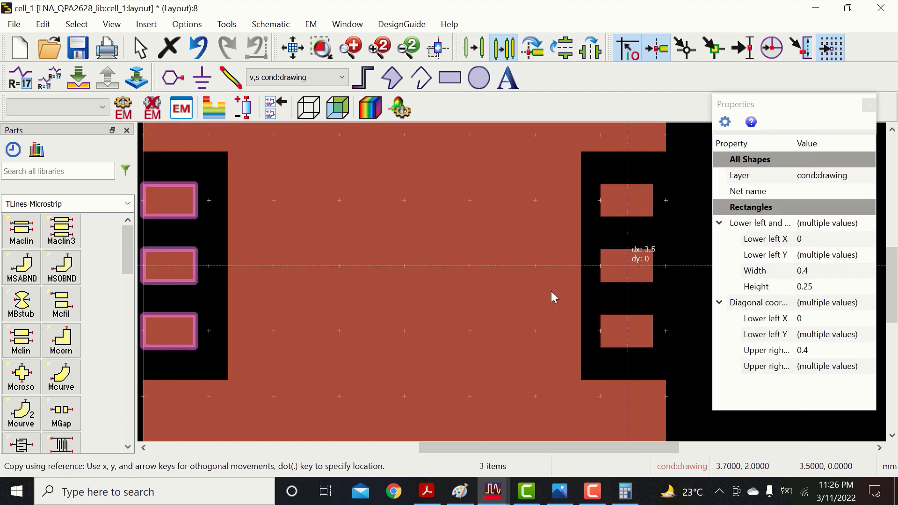
pyautogui.click(641, 273)
# Step: Copy a side pin, rotate the copy and place it in the bottom notch
pyautogui.scroll(2, 673, 280)
pyautogui.moveTo(892, 286)
pyautogui.mouseDown()
pyautogui.moveTo(892, 238)
pyautogui.moveTo(892, 287)
pyautogui.mouseUp()
pyautogui.scroll(-1, 879, 261)
pyautogui.scroll(-2, 571, 242)
pyautogui.moveTo(541, 221); pyautogui.dragTo(590, 323)
pyautogui.hotkey('ctrl', 'c')
pyautogui.hotkey('ctrl', 'v')
pyautogui.hotkey('ctrl', 'r')
pyautogui.click(383, 384)
pyautogui.scroll(1, 223, 288)
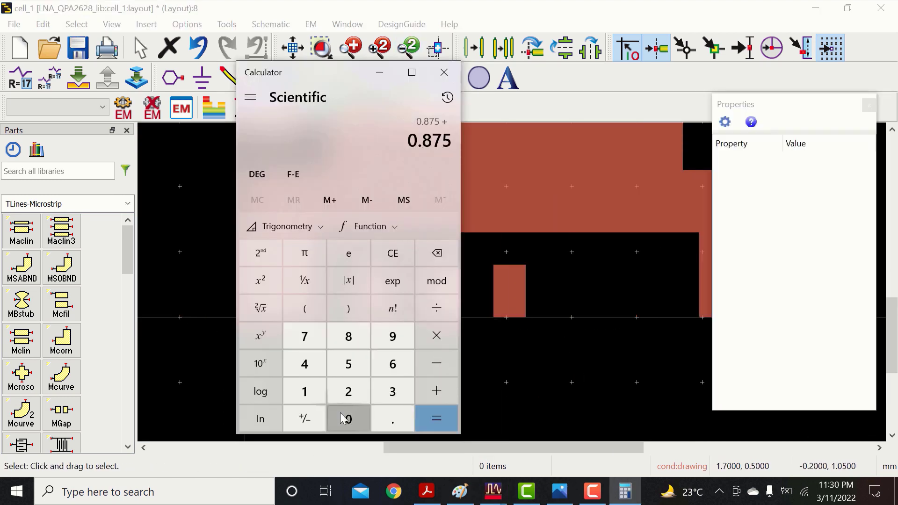
# Step: Calculate the bottom pin offsets and set the second pin's lower left X to 1.375 and the third's to 1.875
pyautogui.click(431, 415)
pyautogui.click(375, 71)
pyautogui.click(822, 239)
pyautogui.write('1.375')
pyautogui.press('Return')
pyautogui.click(510, 297)
pyautogui.click(829, 241)
pyautogui.press('BackSpace')
pyautogui.write('875')
pyautogui.click(615, 407)
# Step: Copy the second and third bottom pins 1 mm to the right to complete the row of five
pyautogui.moveTo(543, 332); pyautogui.dragTo(415, 255)
pyautogui.click(504, 47)
pyautogui.click(441, 290)
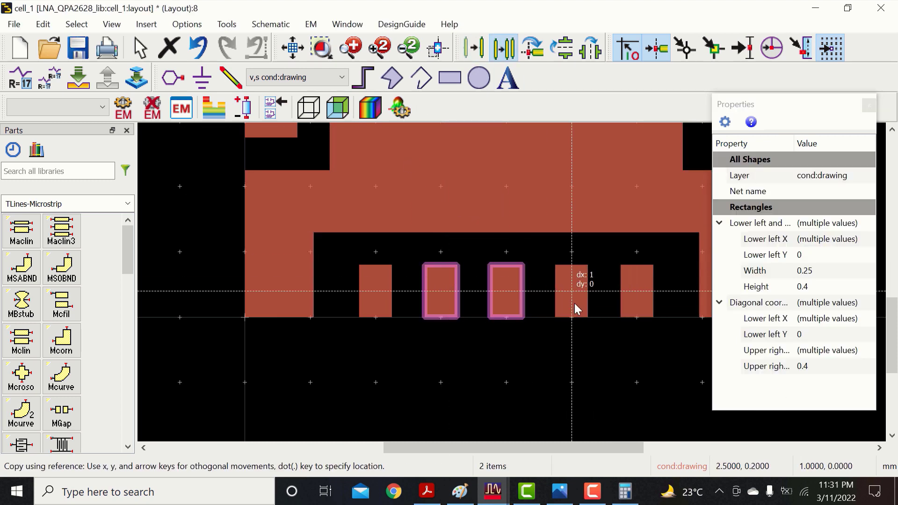
pyautogui.click(573, 302)
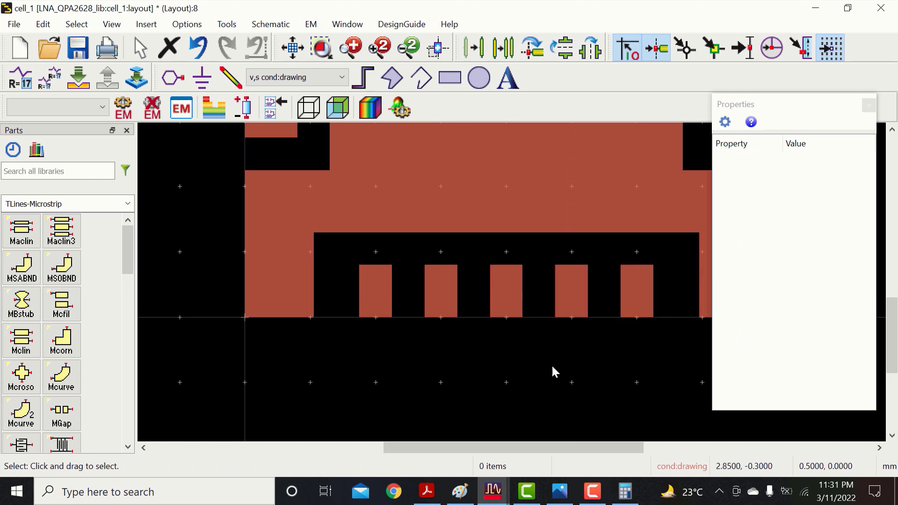
# Step: Copy the five bottom pins 3.6 mm straight up into the top notch and close the properties
pyautogui.moveTo(677, 357); pyautogui.dragTo(338, 253)
pyautogui.click(503, 48)
pyautogui.click(505, 291)
pyautogui.moveTo(890, 336); pyautogui.dragTo(888, 241)
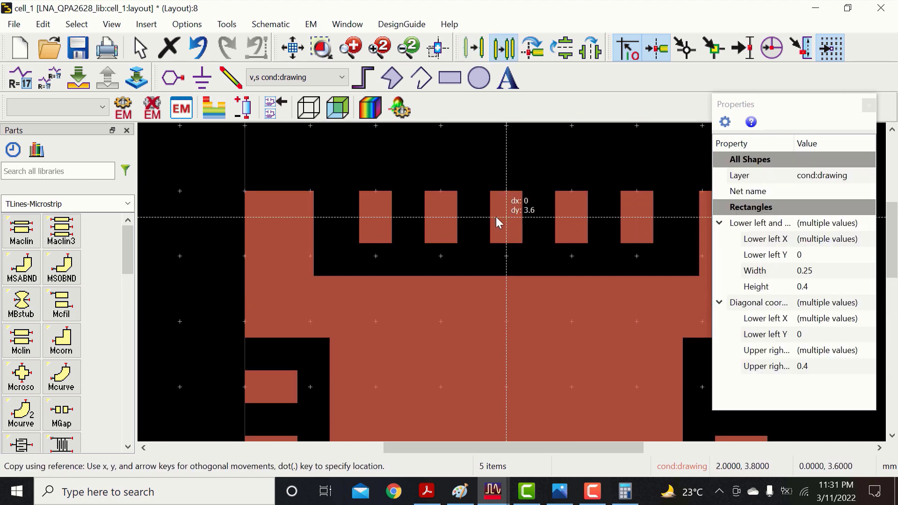
pyautogui.click(495, 217)
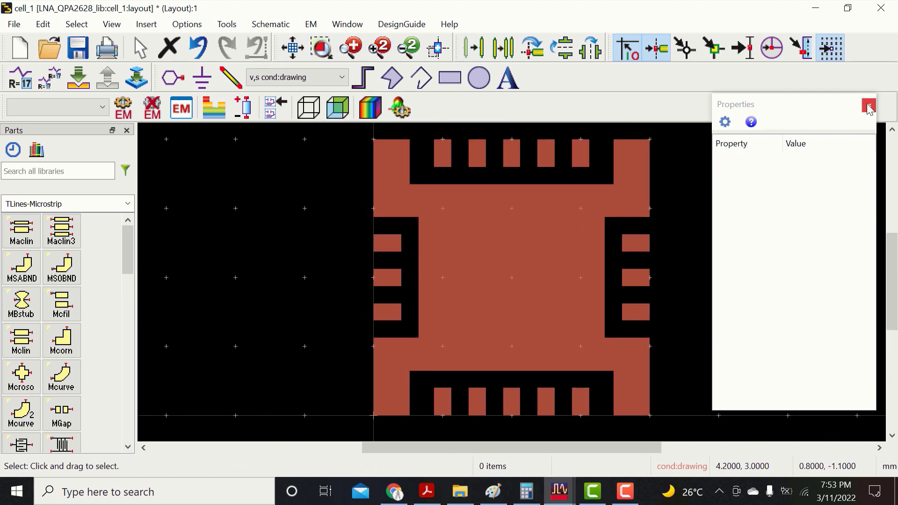
pyautogui.click(868, 107)
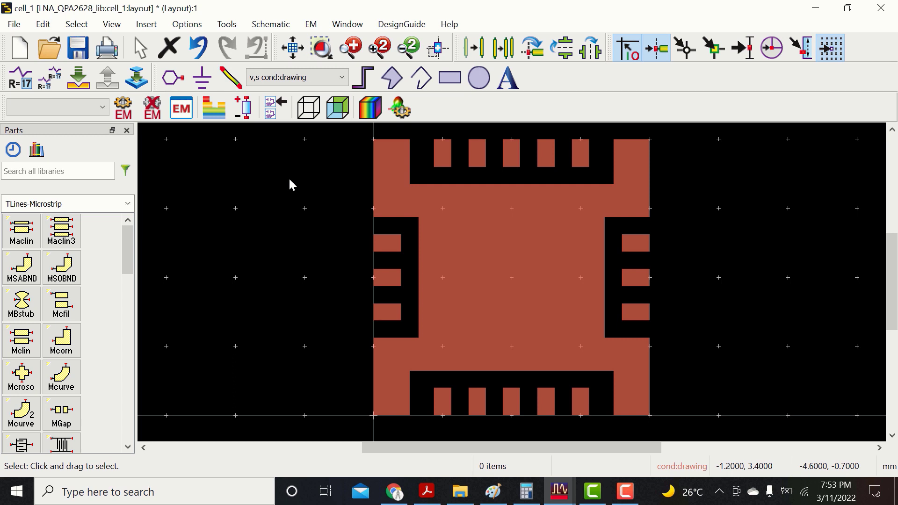
# Step: Save the footprint and rename cell_1's layout view to "IC layout" in the main workspace window
pyautogui.hotkey('ctrl', 's')
pyautogui.hotkey('alt', 'Tab')
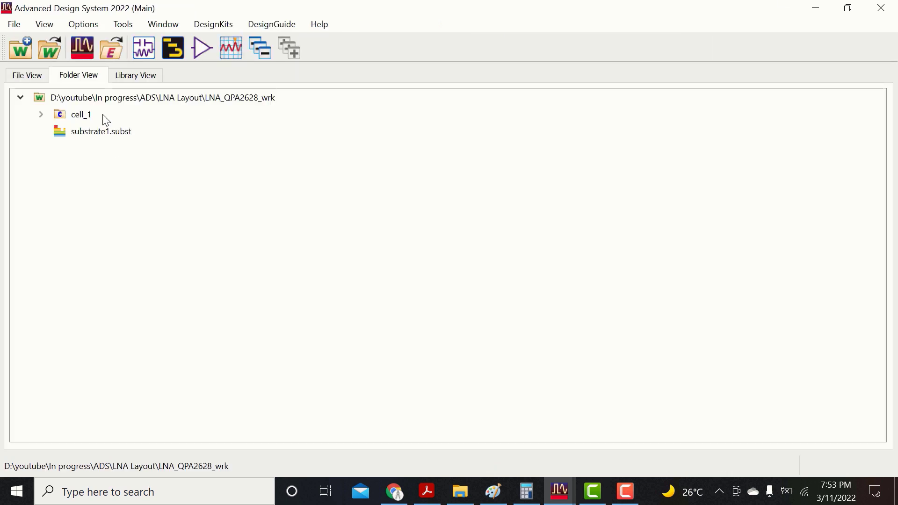
pyautogui.click(42, 114)
pyautogui.doubleClick(111, 130)
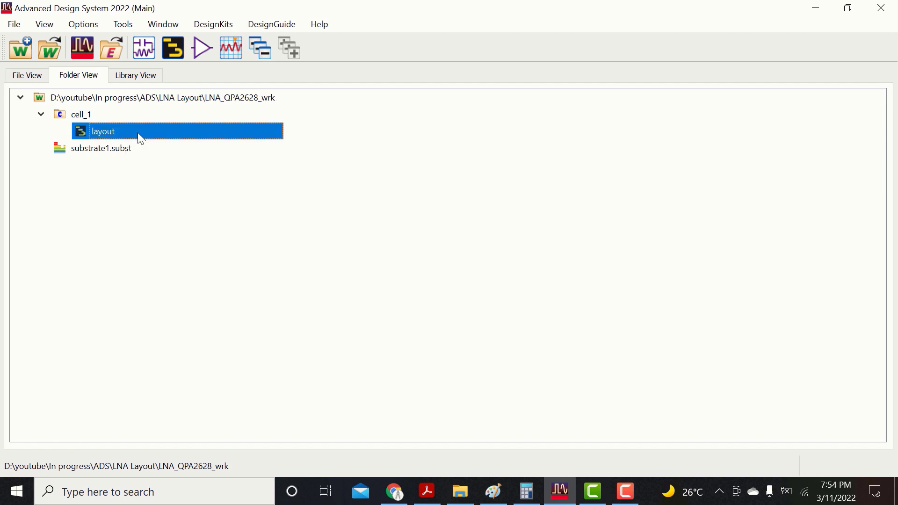
pyautogui.click(139, 133)
pyautogui.write('IC layout')
pyautogui.click(180, 302)
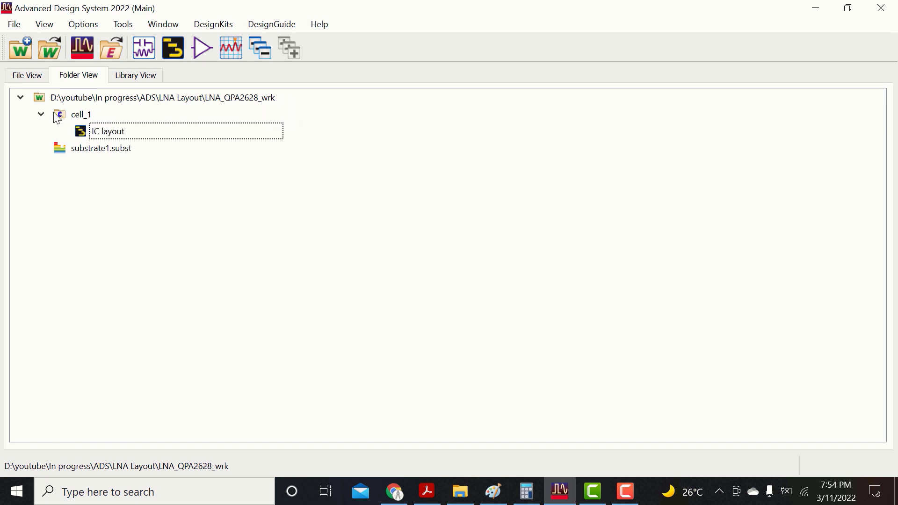
# Step: Create a new layout for cell_2 in the LNA_QPA2628_lib library
pyautogui.click(14, 24)
pyautogui.moveTo(140, 41)
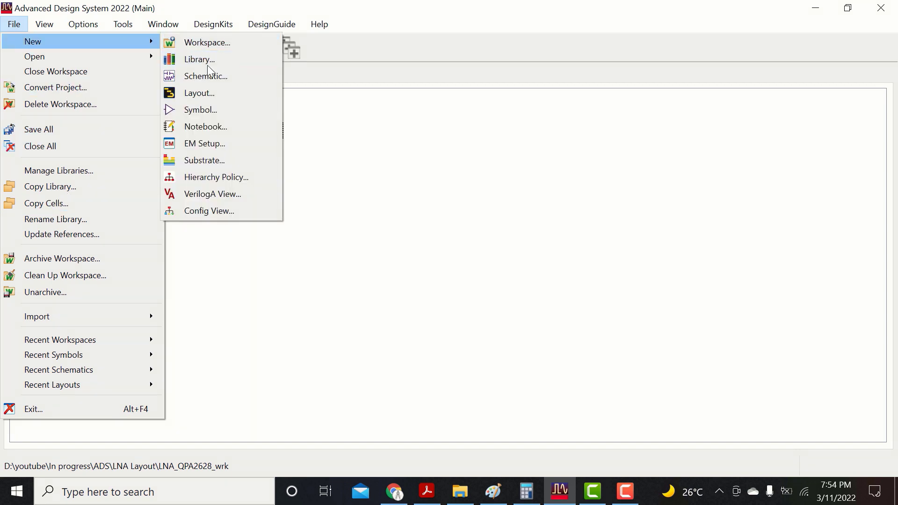
pyautogui.click(199, 93)
pyautogui.click(440, 277)
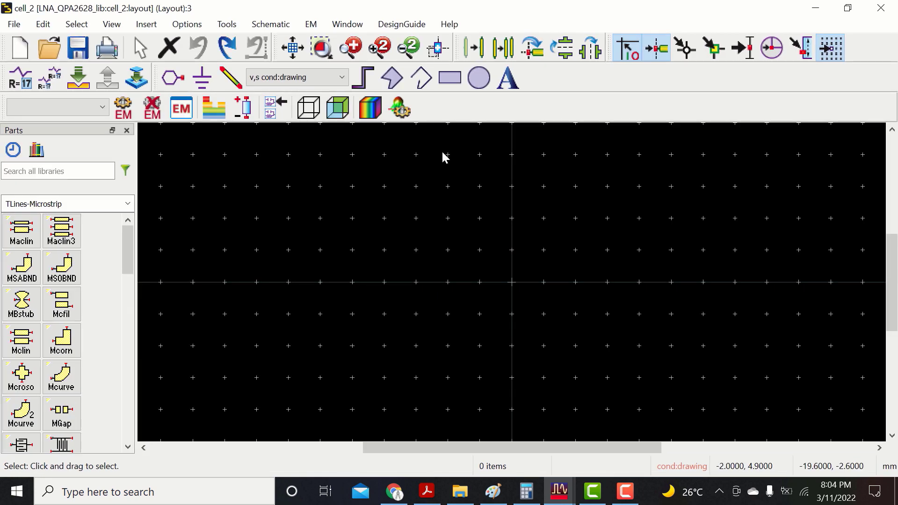
# Step: Draw a rectangle about 6.1 by 5 mm around the origin on the cond layer
pyautogui.click(450, 78)
pyautogui.click(460, 193)
pyautogui.click(654, 352)
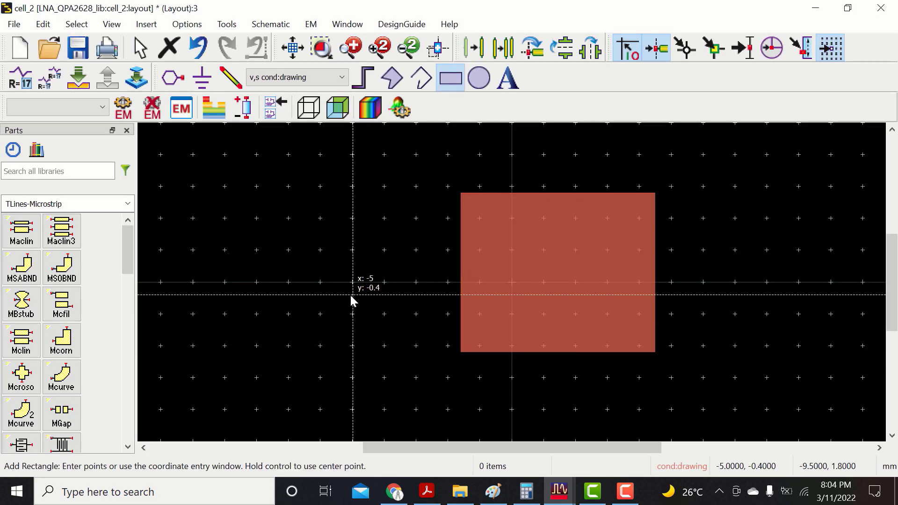
pyautogui.press('Escape')
# Step: Set the rectangle's lower left X and lower left Y to 0
pyautogui.doubleClick(465, 253)
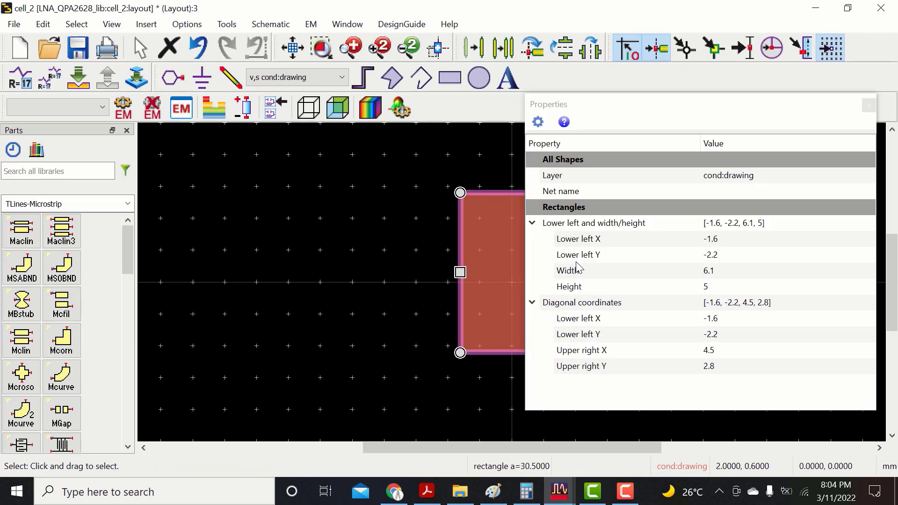
pyautogui.click(737, 239)
pyautogui.write('0')
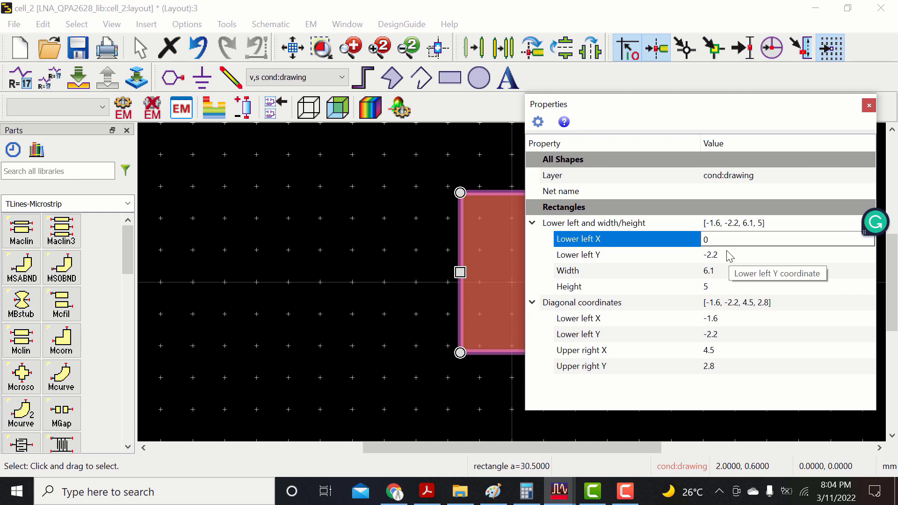
pyautogui.click(727, 257)
pyautogui.write('0')
pyautogui.press('Return')
# Step: Set the rectangle's width and height to 12 mm
pyautogui.click(736, 269)
pyautogui.write('12')
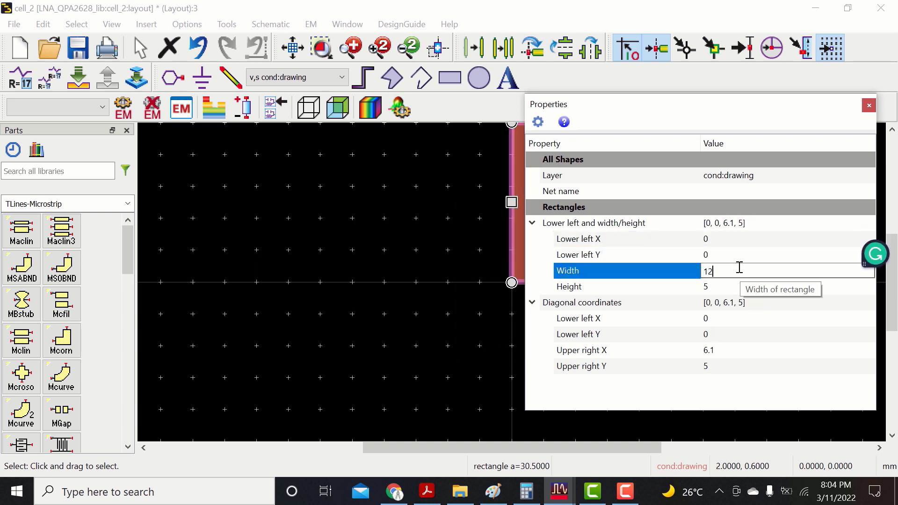
pyautogui.click(721, 284)
pyautogui.write('12')
pyautogui.press('Return')
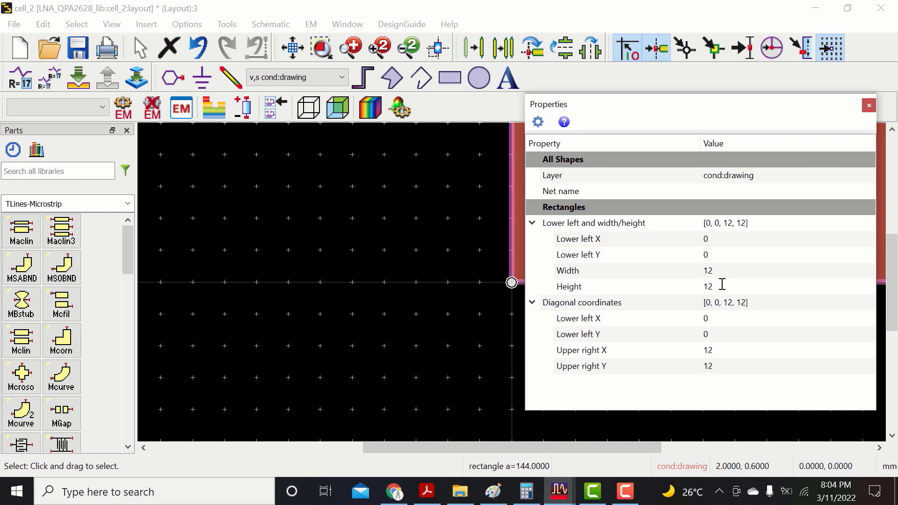
pyautogui.click(293, 48)
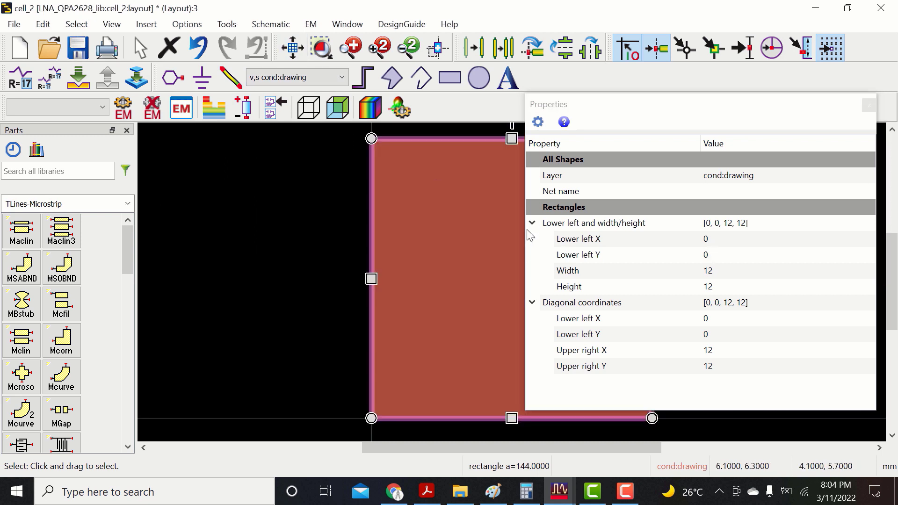
# Step: Draw a second rectangle about 5.6 by 3.5 mm inside the 12 mm square
pyautogui.moveTo(527, 235); pyautogui.dragTo(651, 235)
pyautogui.click(449, 78)
pyautogui.click(464, 240)
pyautogui.click(595, 321)
pyautogui.press('Escape')
# Step: Set the inner rectangle's lower left Y to 4 and its width and height to 4 mm, and close the properties
pyautogui.click(513, 286)
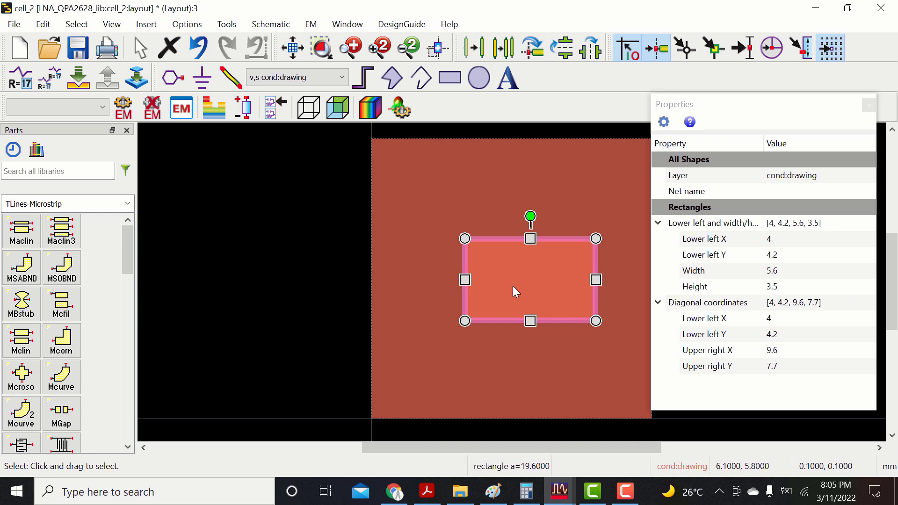
pyautogui.click(788, 243)
pyautogui.click(784, 252)
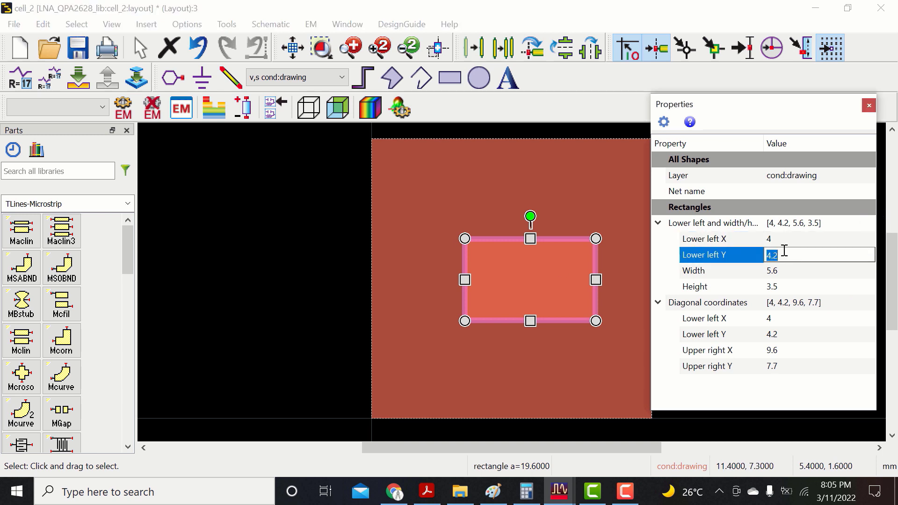
pyautogui.write('4')
pyautogui.click(789, 272)
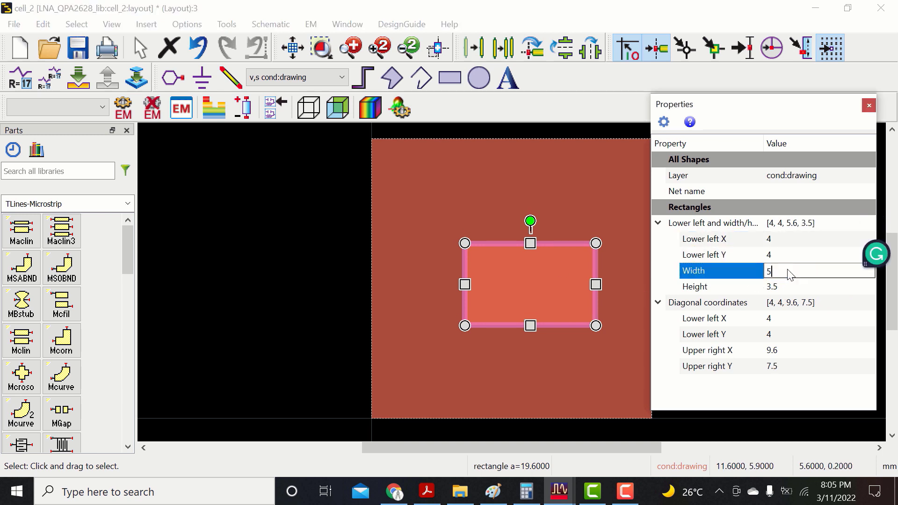
pyautogui.write('4')
pyautogui.click(790, 286)
pyautogui.write('4')
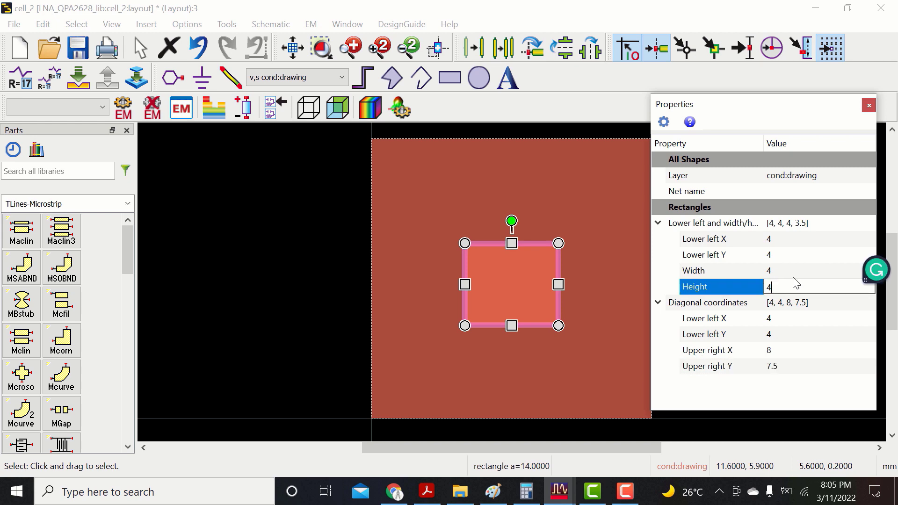
pyautogui.press('Return')
pyautogui.click(869, 106)
# Step: Cut the inner 4 mm square out of the 12 mm square with a Union Minus Intersection merge
pyautogui.keyDown('ctrl'); pyautogui.click(609, 236); pyautogui.keyUp('ctrl')
pyautogui.click(43, 24)
pyautogui.moveTo(205, 373)
pyautogui.click(323, 405)
pyautogui.click(732, 301)
pyautogui.click(559, 491)
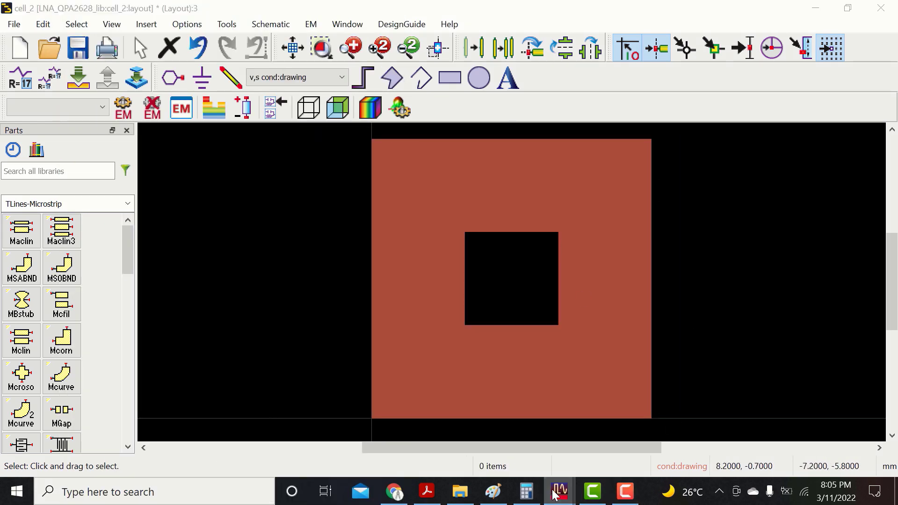
# Step: Copy all shapes of the package footprint from its own layout window
pyautogui.click(736, 426)
pyautogui.click(309, 340)
pyautogui.click(559, 493)
pyautogui.click(560, 437)
pyautogui.click(561, 493)
pyautogui.click(711, 434)
pyautogui.hotkey('ctrl', 'a')
# Step: Paste the footprint into the board layout so that its lower left corner lands on the 4 mm square cutout's corner
pyautogui.click(559, 491)
pyautogui.click(561, 451)
pyautogui.hotkey('ctrl', 'v')
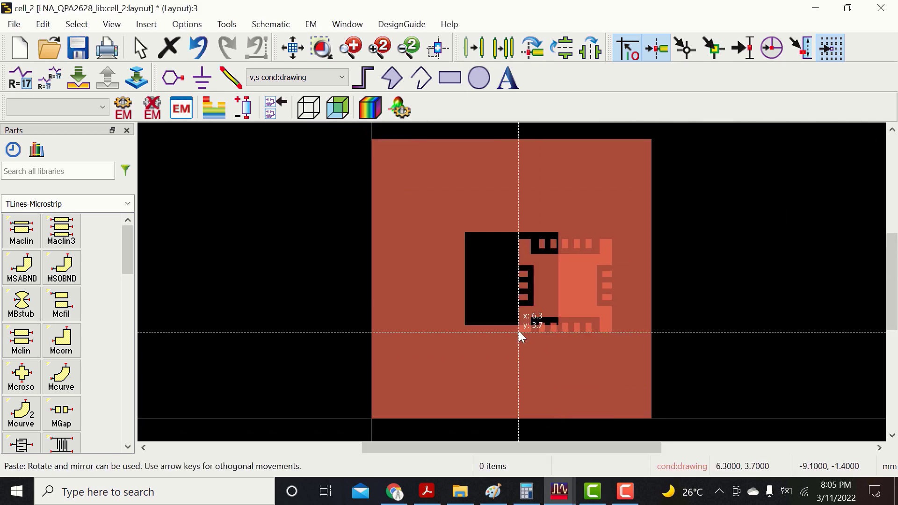
pyautogui.click(322, 48)
pyautogui.click(457, 319)
pyautogui.click(476, 330)
pyautogui.click(454, 299)
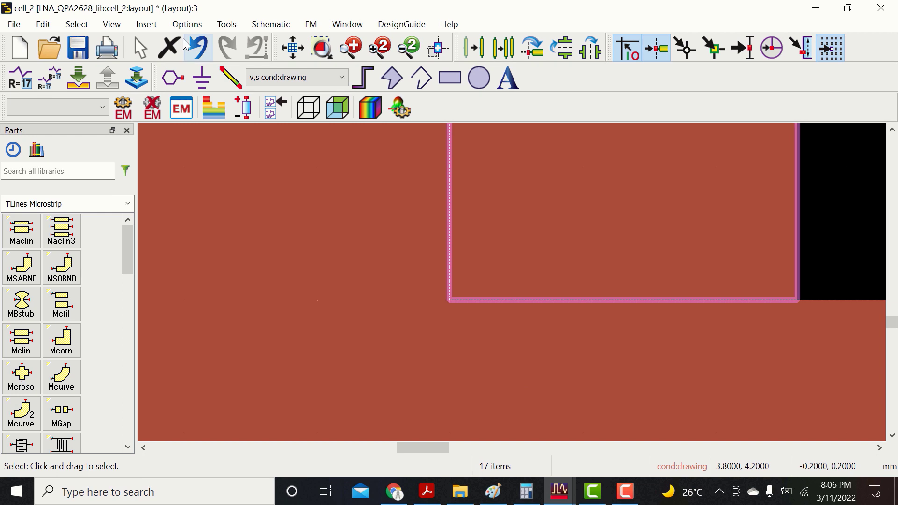
pyautogui.click(293, 47)
pyautogui.click(728, 303)
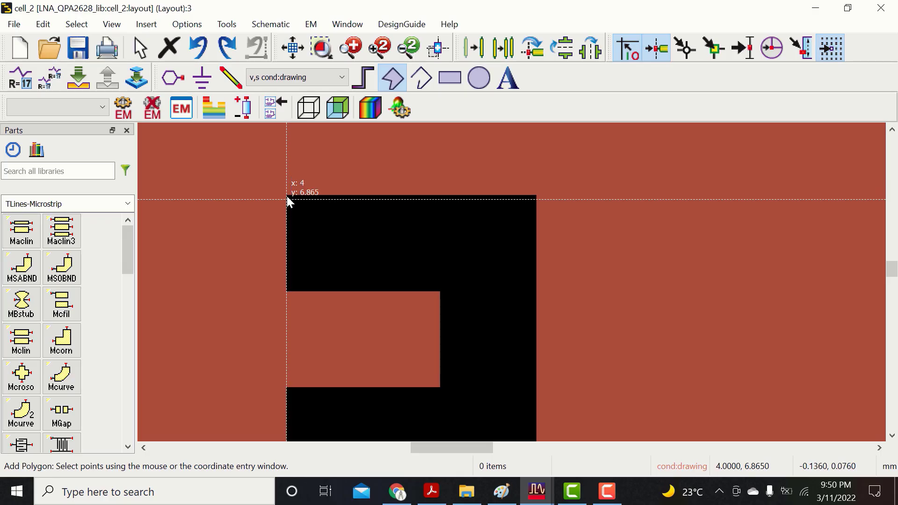
# Step: Fill the L-shaped gap around the footprint's upper left-side pad with a traced six-point polygon
pyautogui.click(287, 195)
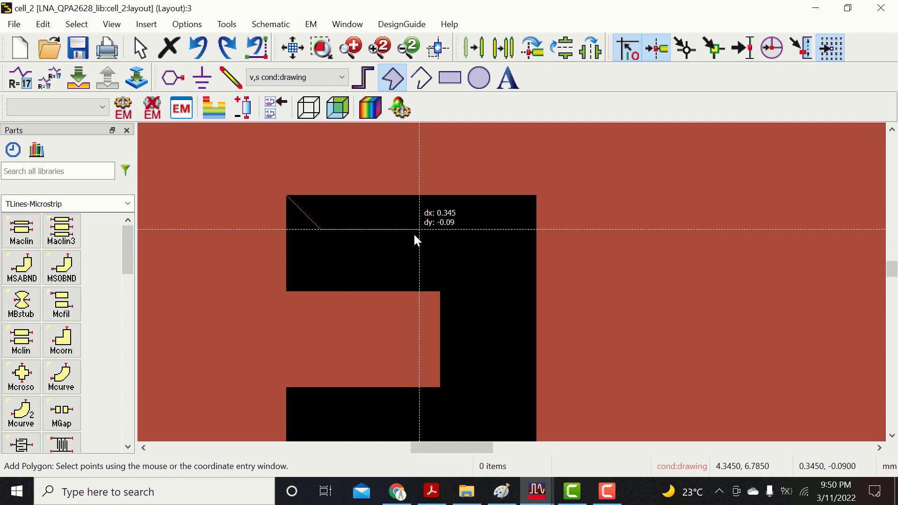
pyautogui.click(535, 195)
pyautogui.click(535, 388)
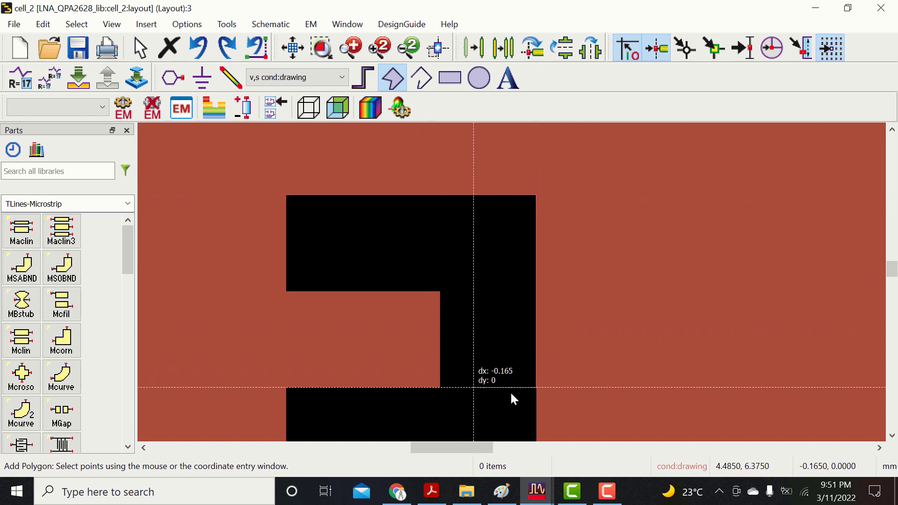
pyautogui.click(440, 387)
pyautogui.click(440, 291)
pyautogui.click(287, 291)
pyautogui.click(287, 195)
pyautogui.press('Escape')
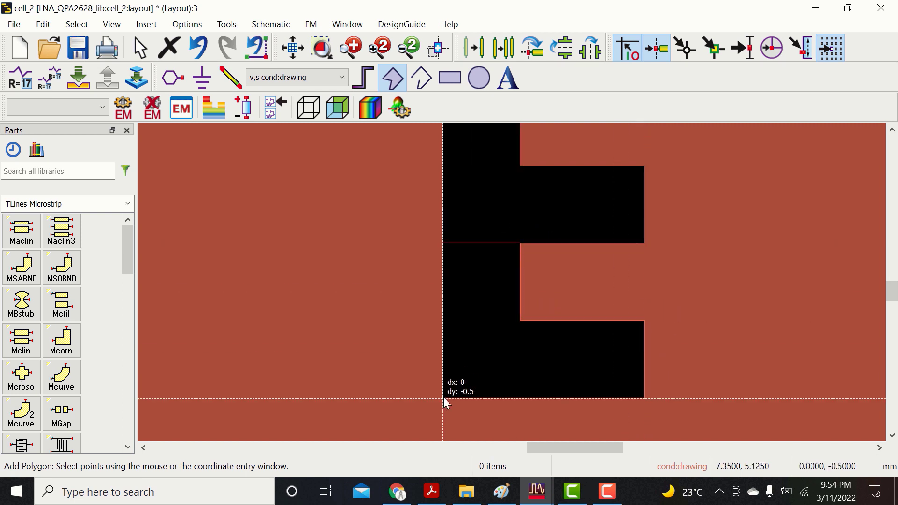
# Step: Fill the L-shaped gaps around the lower and upper right-side pads with traced polygons
pyautogui.click(443, 398)
pyautogui.click(644, 398)
pyautogui.scroll(6, 644, 279)
pyautogui.click(644, 279)
pyautogui.click(644, 202)
pyautogui.click(443, 202)
pyautogui.click(442, 357)
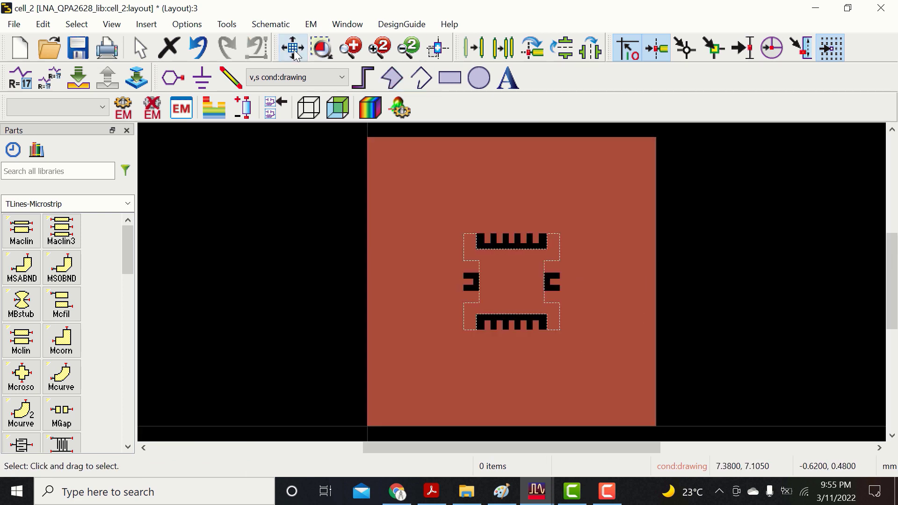
# Step: Move the outer feed rectangle to the board's left edge by setting its lower left X to 0
pyautogui.scroll(4, 280, 337)
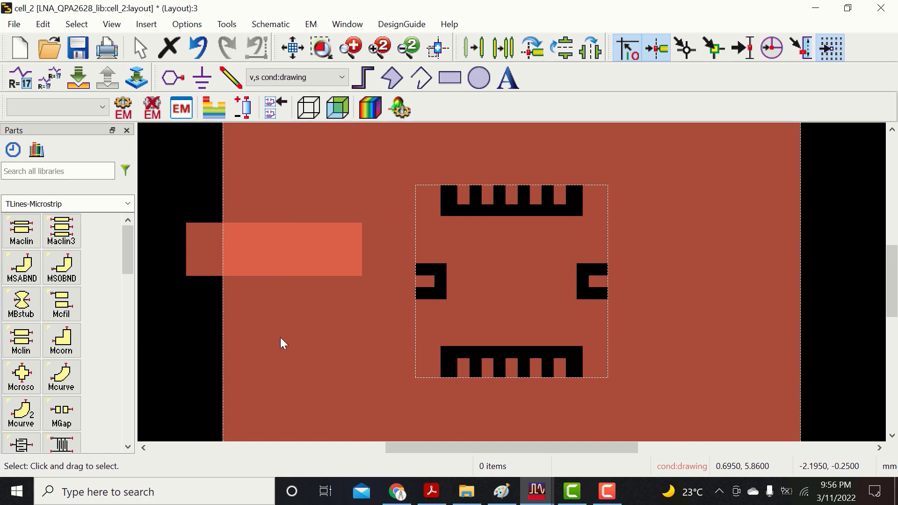
pyautogui.doubleClick(218, 262)
pyautogui.click(805, 239)
pyautogui.press('BackSpace')
pyautogui.write('0')
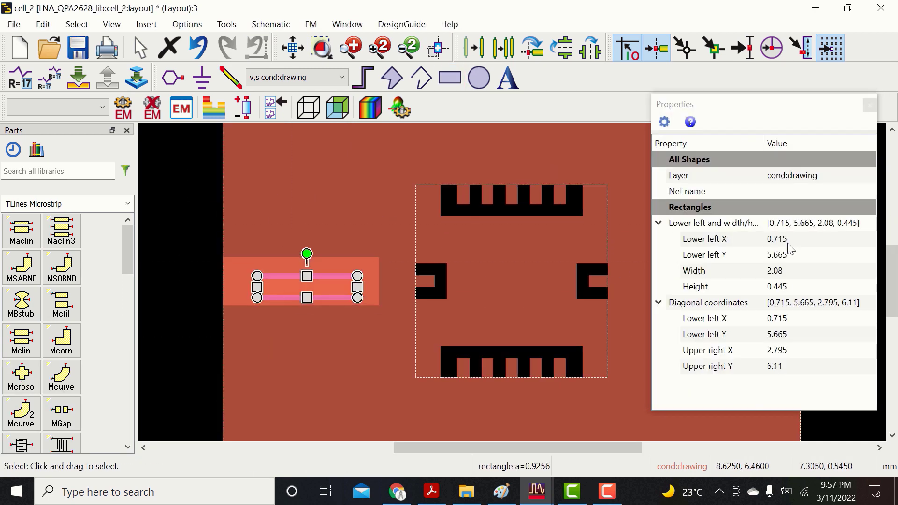
# Step: Set the inner feed rectangle's lower left Y to 5.75 and its height to 0.5 mm, and open its width for editing
pyautogui.click(803, 287)
pyautogui.write('0.5')
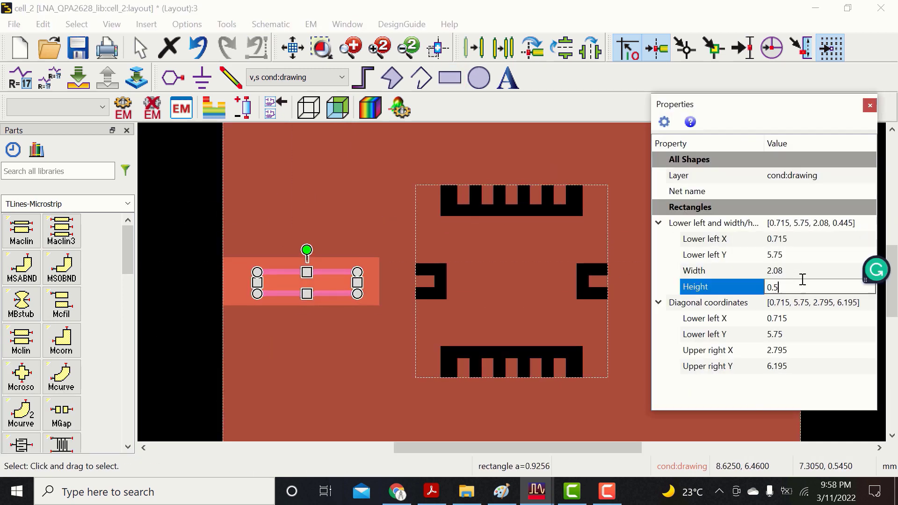
pyautogui.press('Return')
pyautogui.click(796, 270)
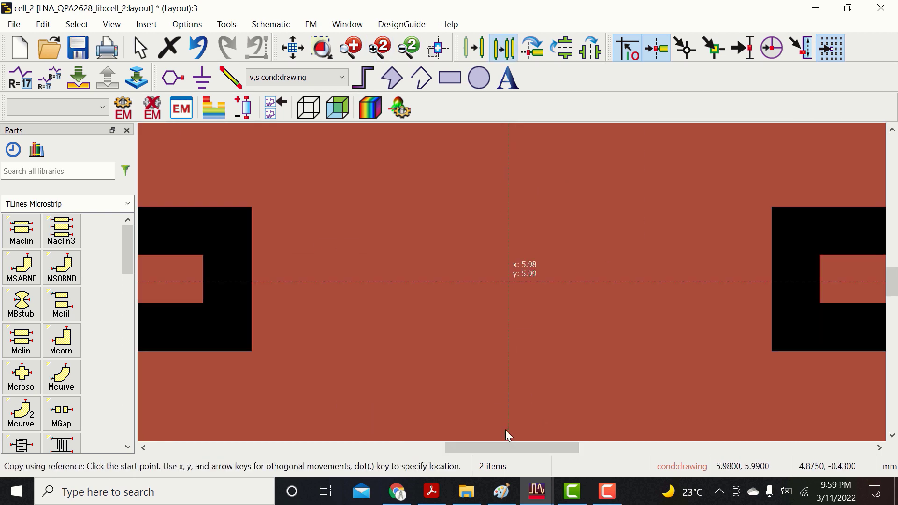
# Step: Copy the two feed rectangles by reference point to the board's right edge, opposite the right-side pad
pyautogui.scroll(1, 508, 281)
pyautogui.moveTo(512, 447); pyautogui.dragTo(670, 447)
pyautogui.click(354, 276)
pyautogui.scroll(-3, 417, 283)
pyautogui.click(417, 286)
pyautogui.press('Escape')
# Step: Select every shape in the layout and cut the feed line gaps out of the board metal
pyautogui.click(322, 48)
pyautogui.moveTo(549, 247); pyautogui.dragTo(577, 318)
pyautogui.click(293, 48)
pyautogui.hotkey('ctrl', 'a')
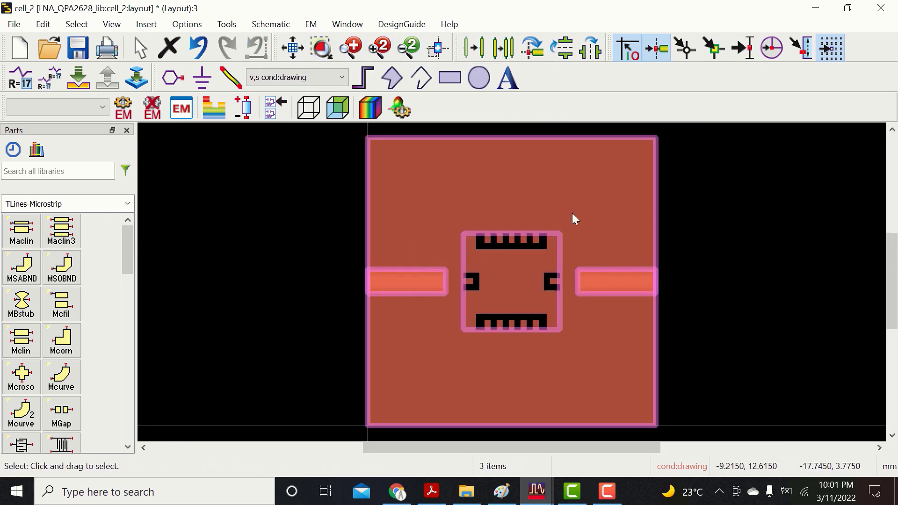
pyautogui.click(317, 226)
# Step: Paste a pad-sized rectangle beside the upper gap of the left pad, with its lower left corner at about X 3.6, Y 6.13
pyautogui.scroll(-3, 609, 248)
pyautogui.hotkey('ctrl', 'v')
pyautogui.scroll(-2, 360, 254)
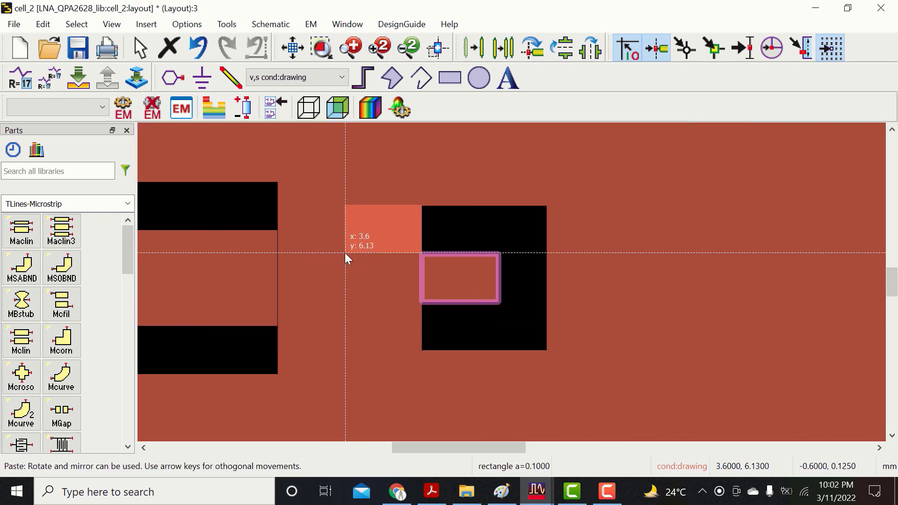
pyautogui.click(344, 258)
pyautogui.press('Escape')
pyautogui.scroll(-2, 512, 279)
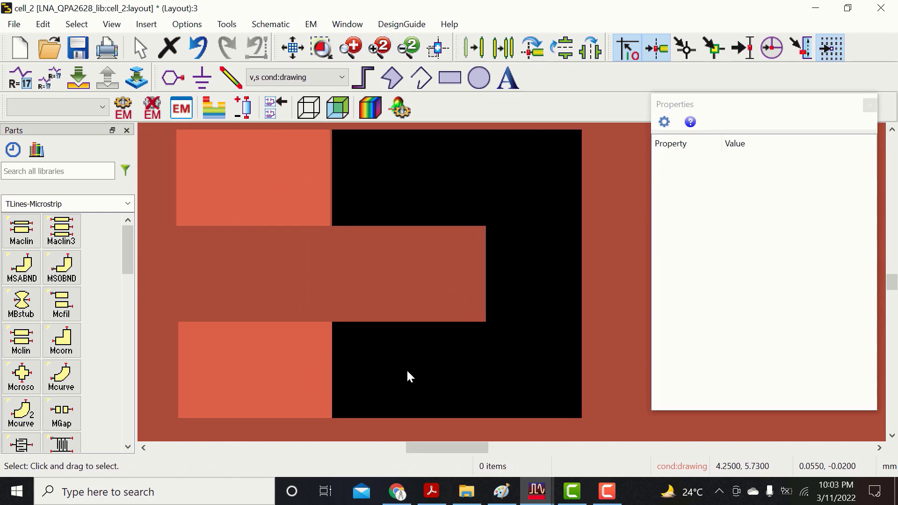
# Step: Extend both gaps of the left pad outward by cutting the two small rectangles out of the board metal
pyautogui.moveTo(447, 448); pyautogui.dragTo(436, 448)
pyautogui.moveTo(396, 361); pyautogui.dragTo(399, 354)
pyautogui.click(351, 187)
pyautogui.keyDown('ctrl'); pyautogui.click(351, 344); pyautogui.keyUp('ctrl')
pyautogui.moveTo(468, 447)
pyautogui.mouseDown()
pyautogui.moveTo(637, 447)
pyautogui.moveTo(401, 472)
pyautogui.mouseUp()
pyautogui.click(326, 395)
# Step: Draw a slanted four-sided polygon 0.35 mm long with a 0.125 mm offset, joining the left feed's upper gap to the pad gap
pyautogui.click(461, 281)
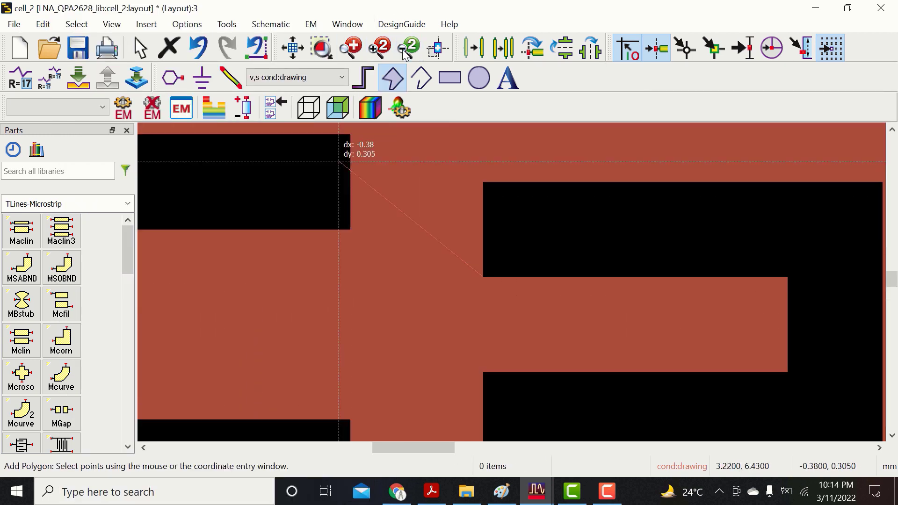
pyautogui.scroll(3, 518, 190)
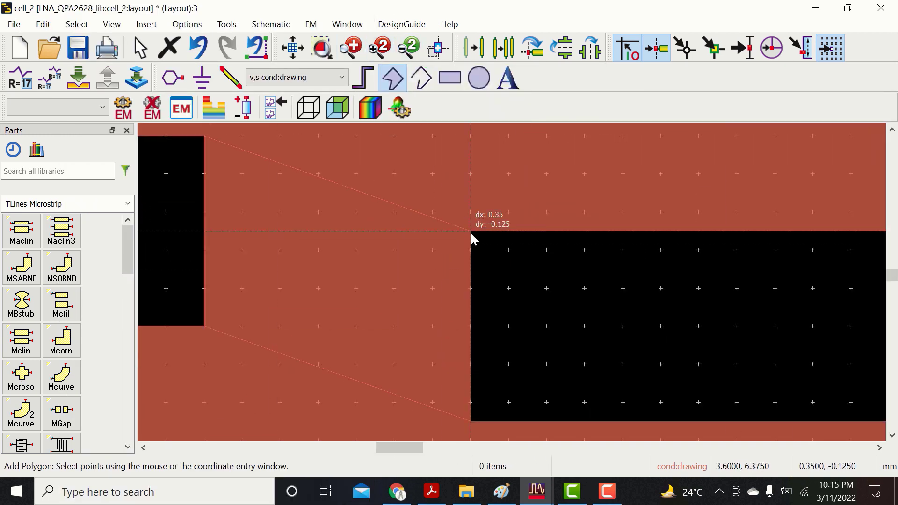
pyautogui.doubleClick(471, 232)
pyautogui.press('Escape')
# Step: Paste a mirrored copy of the slanted polygon between the left feed's lower gap and the pad gap, and delete the misplaced copy
pyautogui.click(397, 309)
pyautogui.click(409, 47)
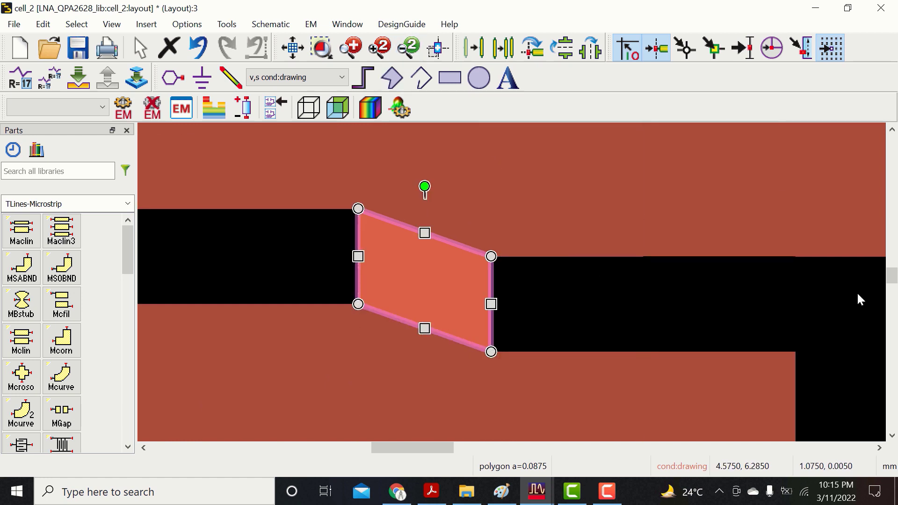
pyautogui.moveTo(891, 276); pyautogui.dragTo(892, 280)
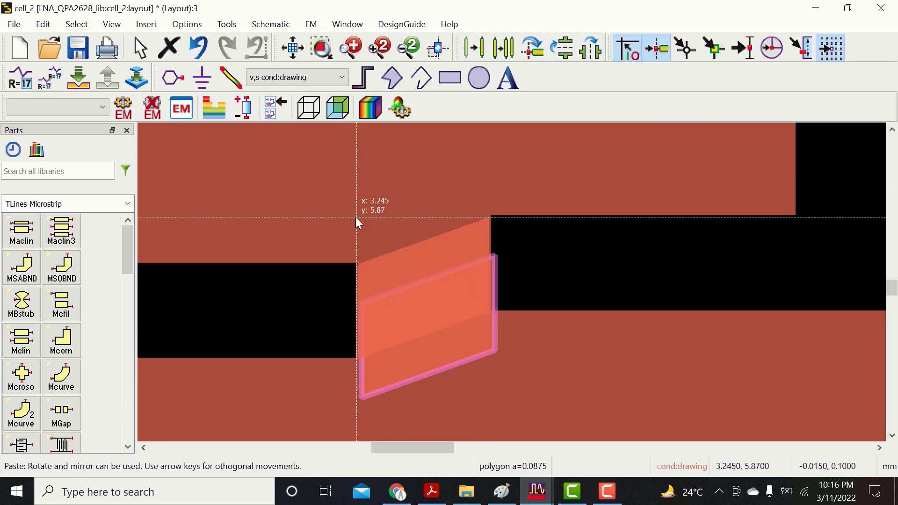
pyautogui.click(356, 217)
pyautogui.click(462, 349)
pyautogui.press('Delete')
pyautogui.moveTo(890, 290); pyautogui.dragTo(888, 289)
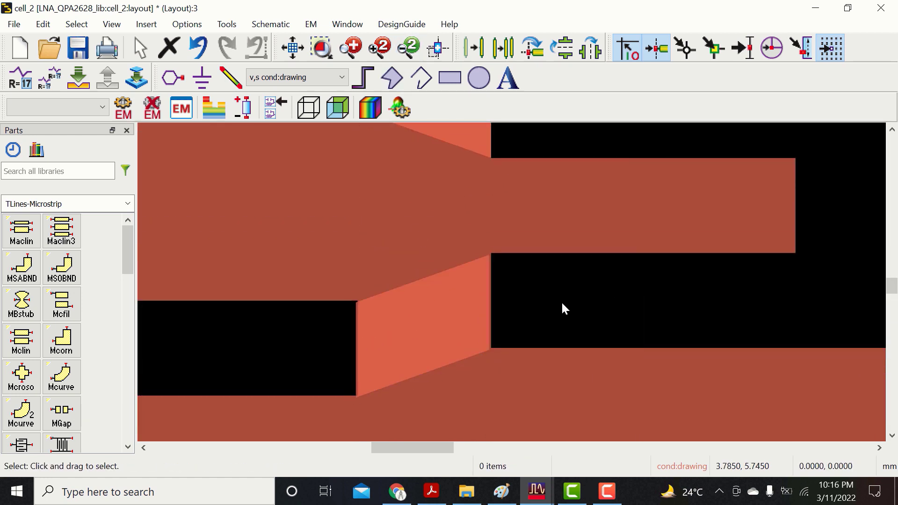
# Step: Examine how the lower slanted polygon's corners line up with the ends of the feed gap and pad gap
pyautogui.click(380, 48)
pyautogui.click(380, 48)
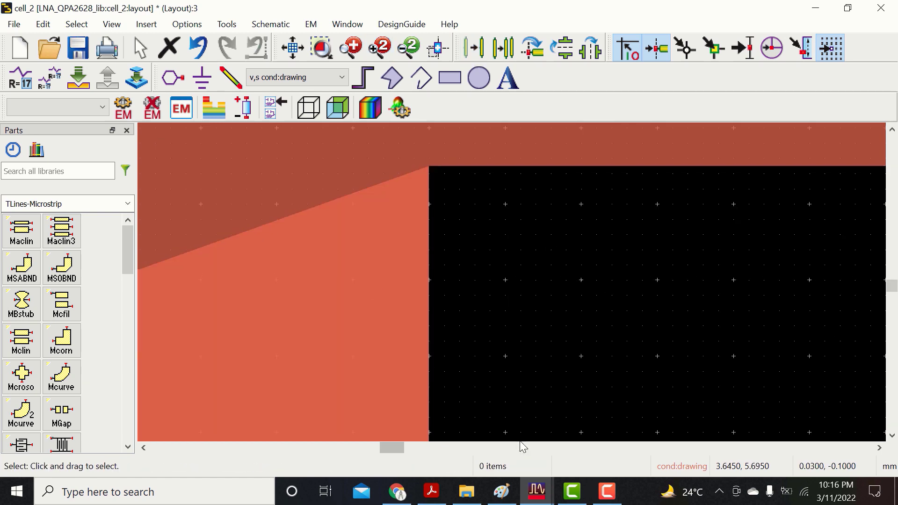
pyautogui.moveTo(396, 448); pyautogui.dragTo(380, 447)
pyautogui.moveTo(891, 284); pyautogui.dragTo(891, 283)
pyautogui.click(400, 46)
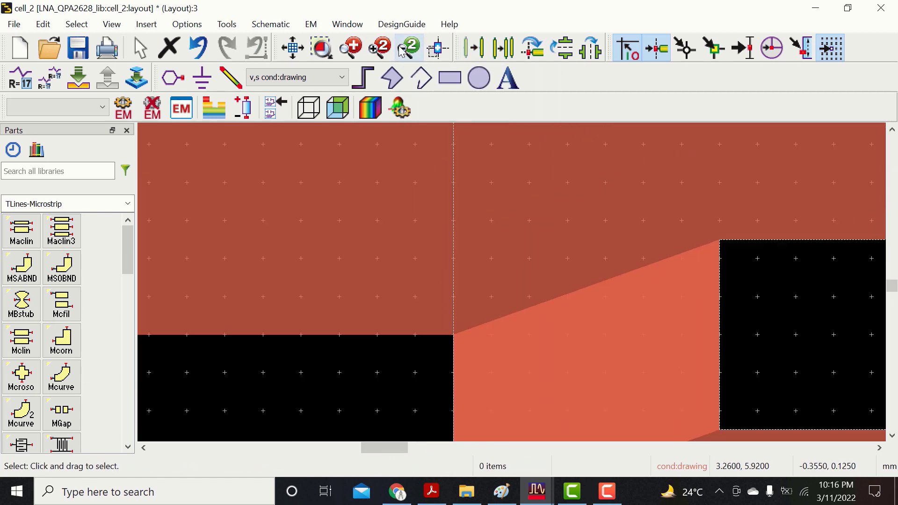
pyautogui.click(400, 47)
pyautogui.click(399, 47)
# Step: Copy both slanted polygons, mirror them about Y, and place them between the right feed's gaps and the right pad's gaps
pyautogui.click(536, 191)
pyautogui.keyDown('ctrl'); pyautogui.click(603, 162); pyautogui.keyUp('ctrl')
pyautogui.keyDown('ctrl'); pyautogui.click(535, 295); pyautogui.keyUp('ctrl')
pyautogui.click(691, 313)
pyautogui.click(532, 199)
pyautogui.keyDown('ctrl'); pyautogui.click(535, 299); pyautogui.keyUp('ctrl')
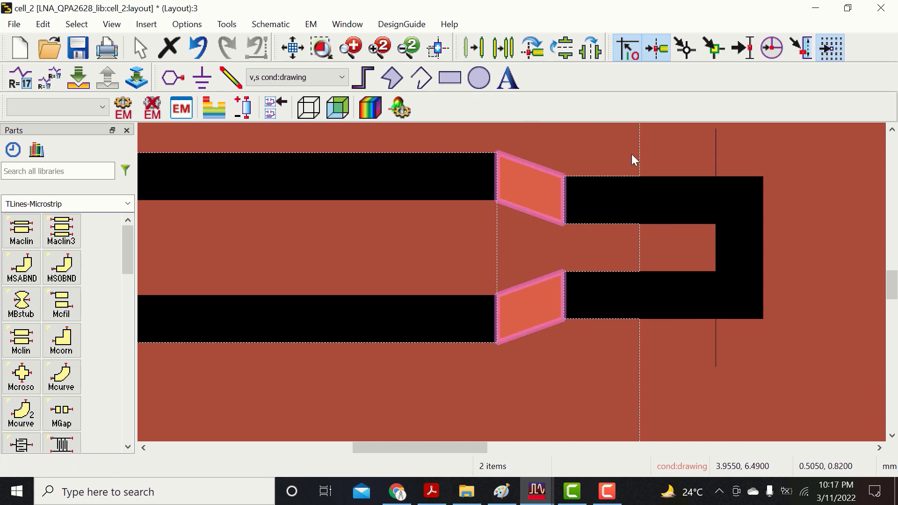
pyautogui.hotkey('ctrl', 'c')
pyautogui.hotkey('ctrl', 'v')
pyautogui.hotkey('shift', 'y')
pyautogui.moveTo(456, 448); pyautogui.dragTo(646, 450)
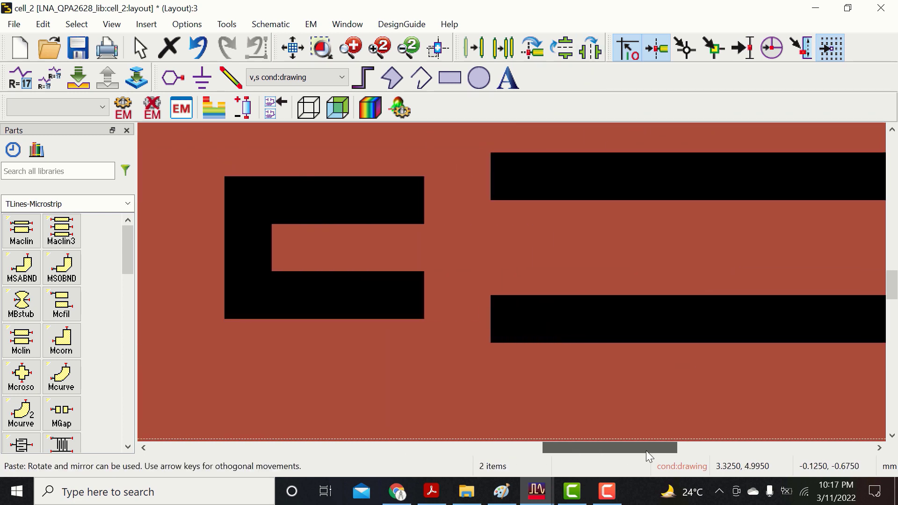
pyautogui.click(491, 341)
# Step: Nudge the pasted slanted polygons so that their corners meet the ends of the right feed and pad gaps
pyautogui.click(378, 48)
pyautogui.moveTo(658, 450); pyautogui.dragTo(636, 450)
pyautogui.moveTo(890, 284); pyautogui.dragTo(890, 289)
pyautogui.moveTo(695, 259)
pyautogui.mouseDown()
pyautogui.moveTo(703, 265)
pyautogui.moveTo(698, 258)
pyautogui.mouseUp()
pyautogui.click(379, 49)
pyautogui.moveTo(572, 195); pyautogui.dragTo(564, 195)
pyautogui.moveTo(636, 448); pyautogui.dragTo(648, 448)
pyautogui.moveTo(890, 289); pyautogui.dragTo(890, 274)
pyautogui.click(740, 279)
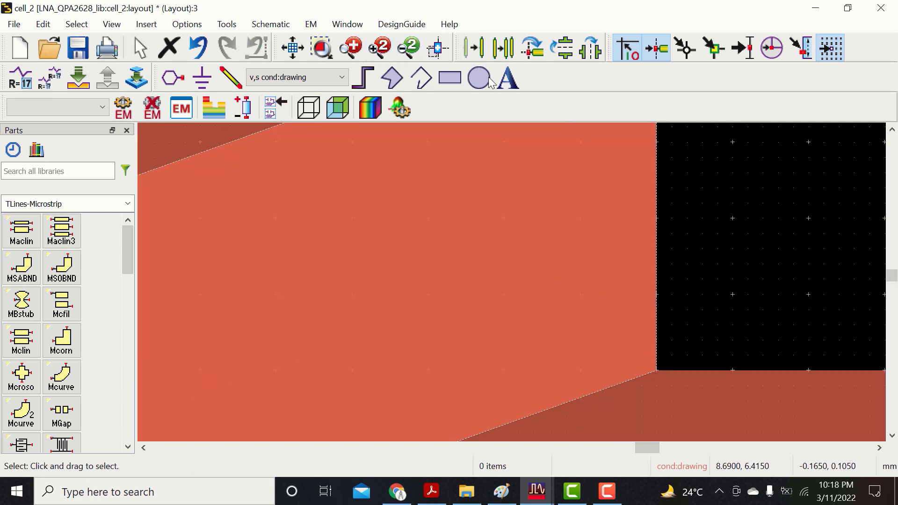
# Step: Cut the four slanted polygons out of the board metal with a Union Minus Intersection merge
pyautogui.click(295, 52)
pyautogui.doubleClick(379, 49)
pyautogui.click(262, 250)
pyautogui.keyDown('ctrl'); pyautogui.click(261, 304); pyautogui.keyUp('ctrl')
pyautogui.keyDown('ctrl'); pyautogui.click(702, 243); pyautogui.keyUp('ctrl')
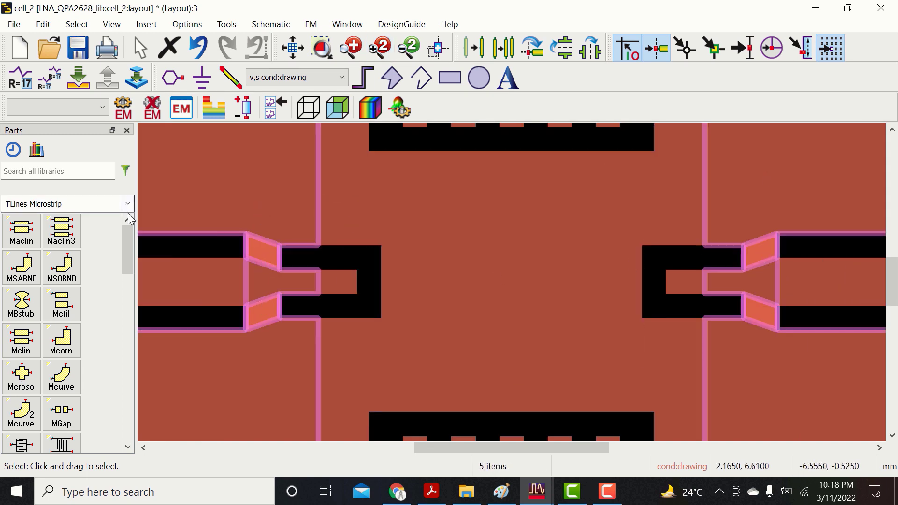
pyautogui.click(42, 24)
pyautogui.moveTo(141, 371)
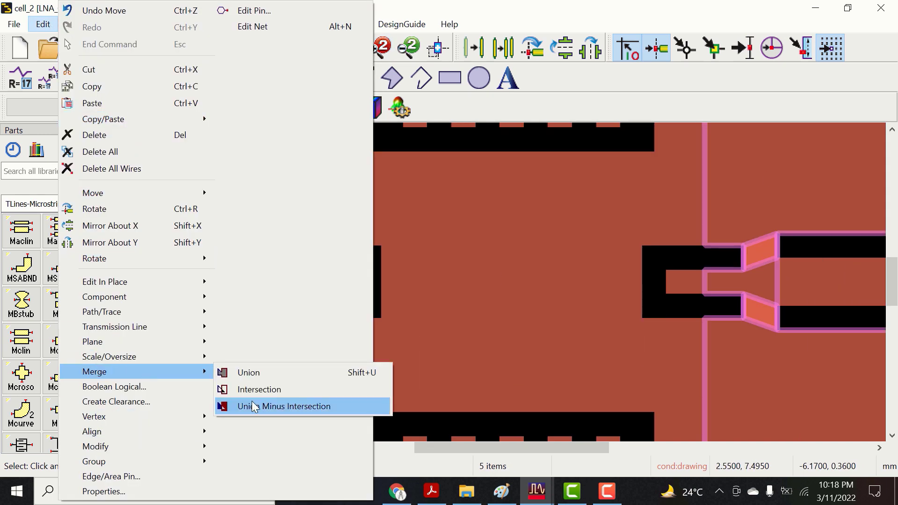
pyautogui.click(252, 400)
pyautogui.click(369, 273)
pyautogui.click(297, 53)
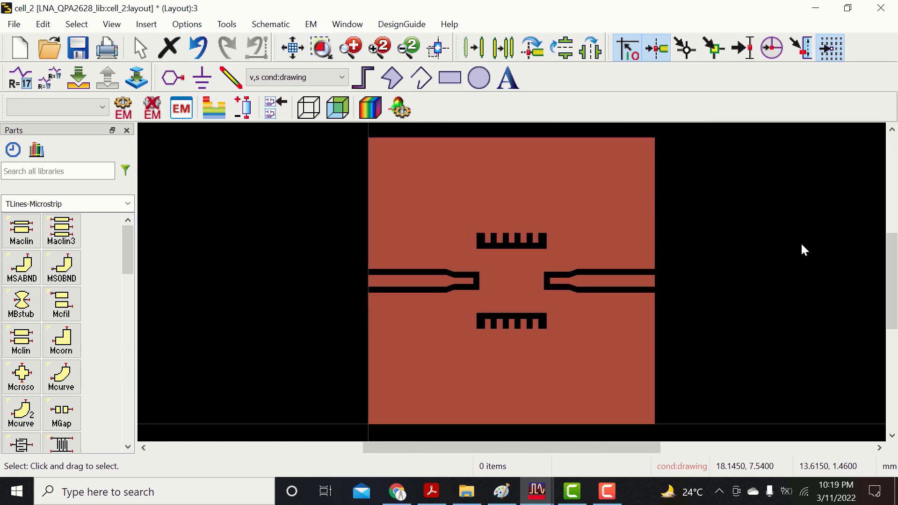
# Step: Make packages:drawing the active drawing layer
pyautogui.click(343, 77)
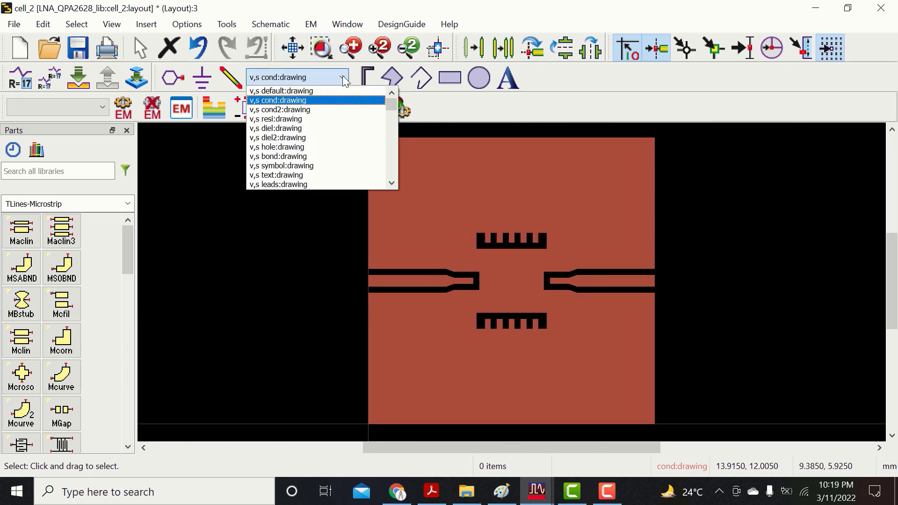
pyautogui.click(392, 183)
pyautogui.click(391, 182)
pyautogui.click(391, 183)
pyautogui.click(391, 183)
pyautogui.click(289, 156)
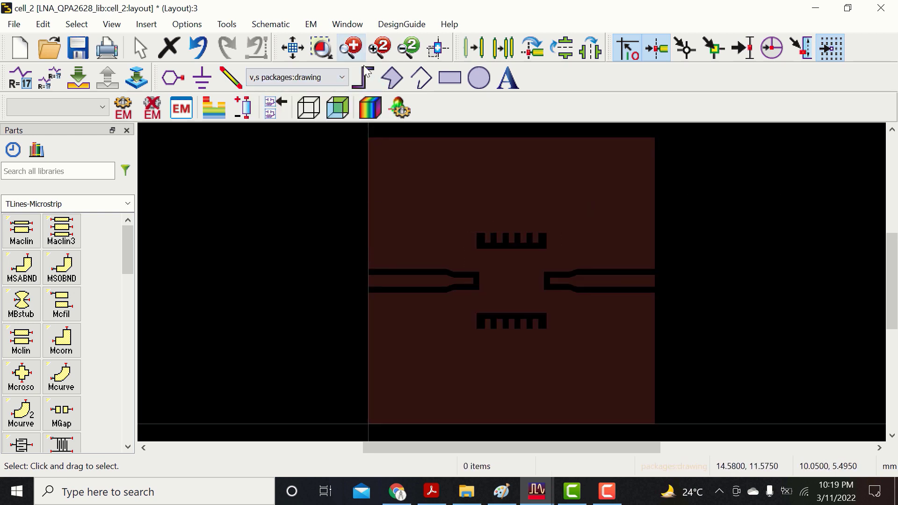
# Step: Draw a 4 by 4 mm package outline rectangle over the footprint, starting from its lower left corner
pyautogui.click(372, 51)
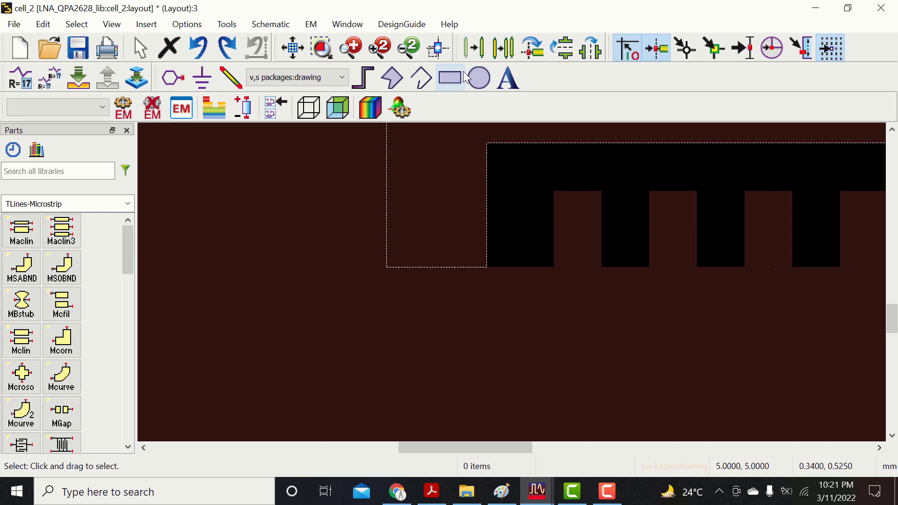
pyautogui.click(449, 78)
pyautogui.click(392, 265)
pyautogui.click(409, 49)
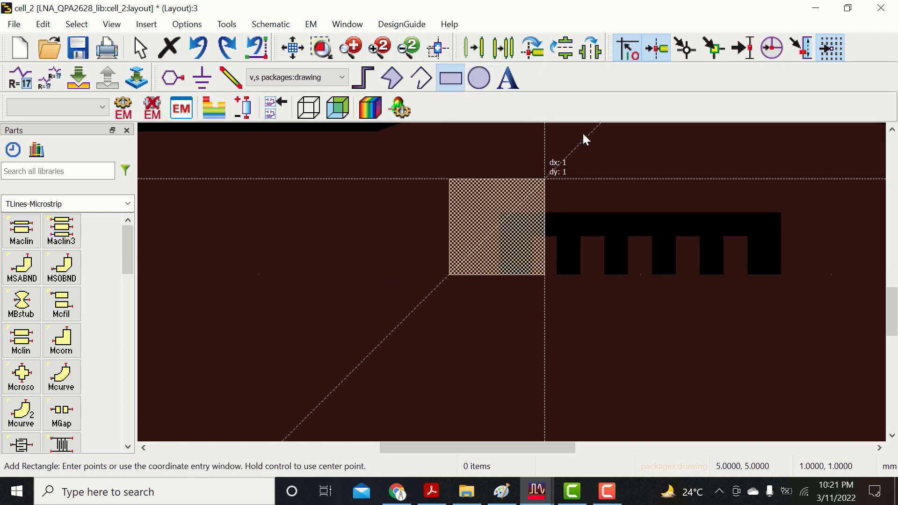
pyautogui.click(408, 48)
pyautogui.scroll(2, 862, 262)
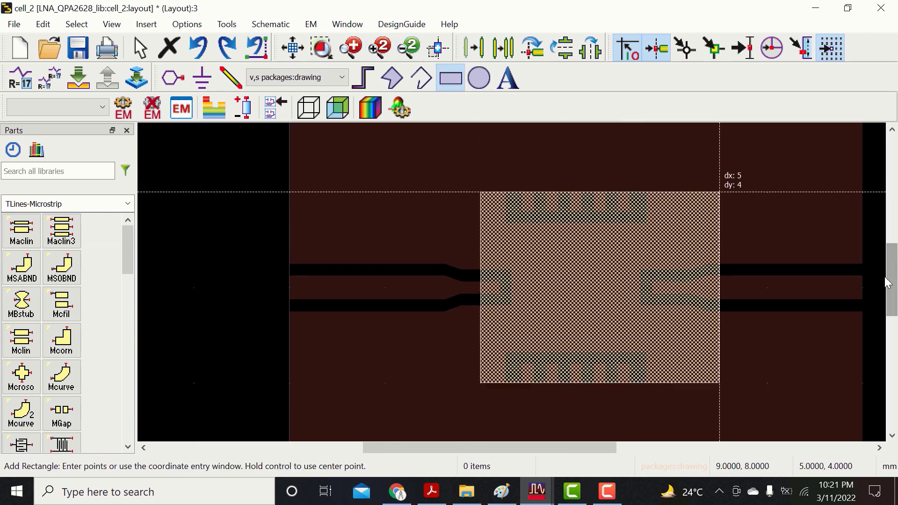
pyautogui.click(671, 191)
pyautogui.press('Escape')
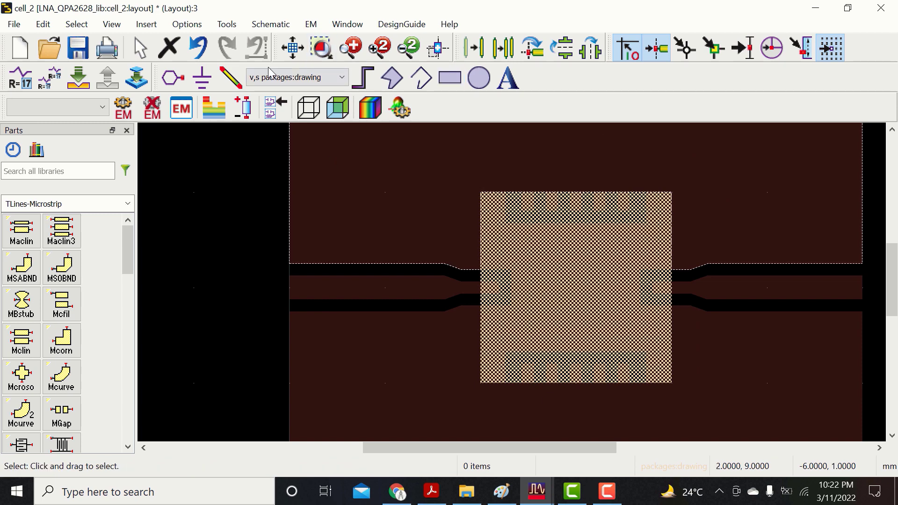
# Step: Switch the active drawing layer back to cond:drawing
pyautogui.click(333, 78)
pyautogui.scroll(2, 304, 136)
pyautogui.click(281, 100)
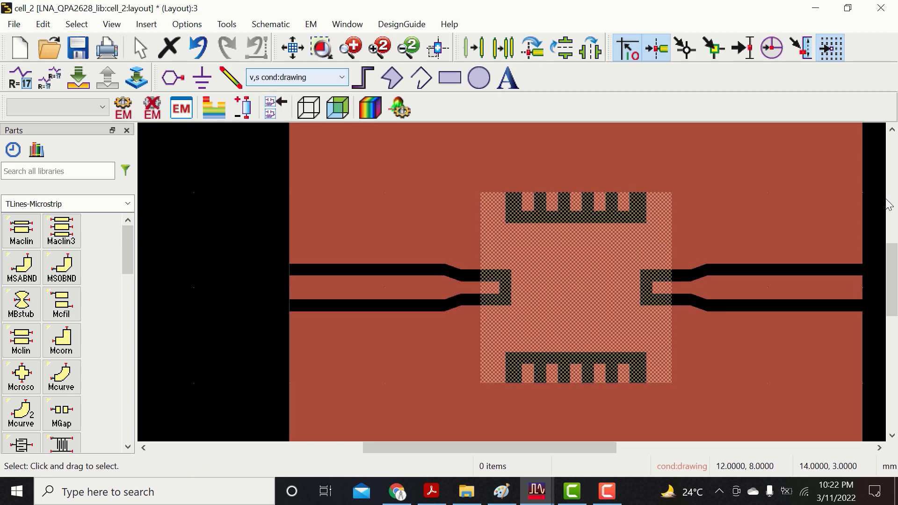
pyautogui.click(293, 47)
pyautogui.click(181, 108)
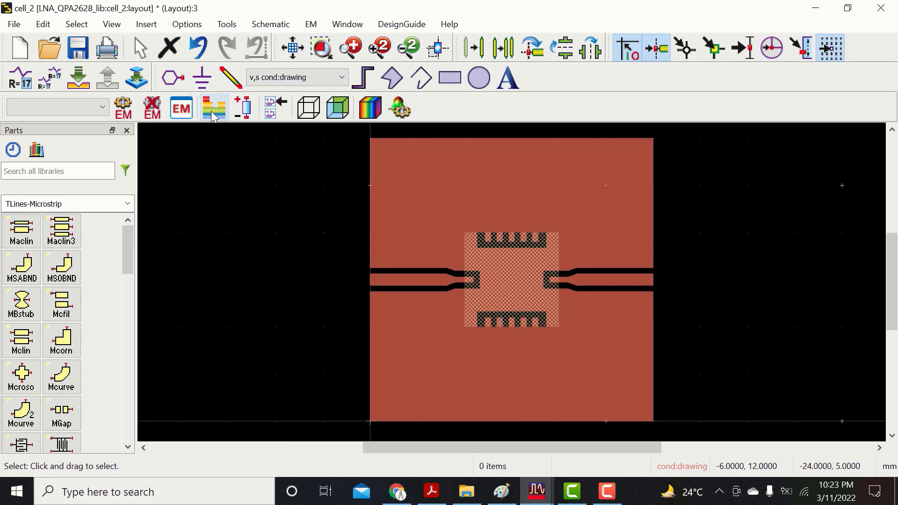
# Step: Open the substrate editor for substrate1 and check the Rogers_RO4003 entry in the dielectric material definitions
pyautogui.click(506, 267)
pyautogui.click(400, 302)
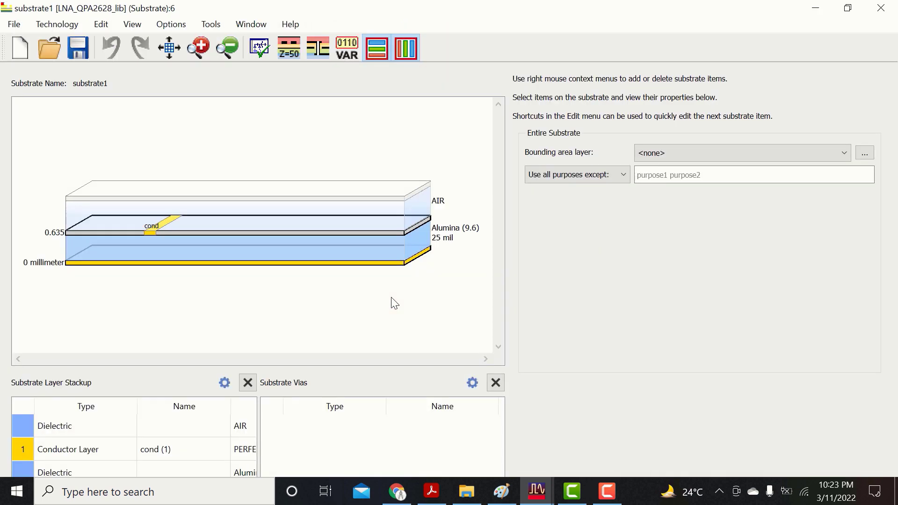
pyautogui.click(430, 226)
pyautogui.click(864, 162)
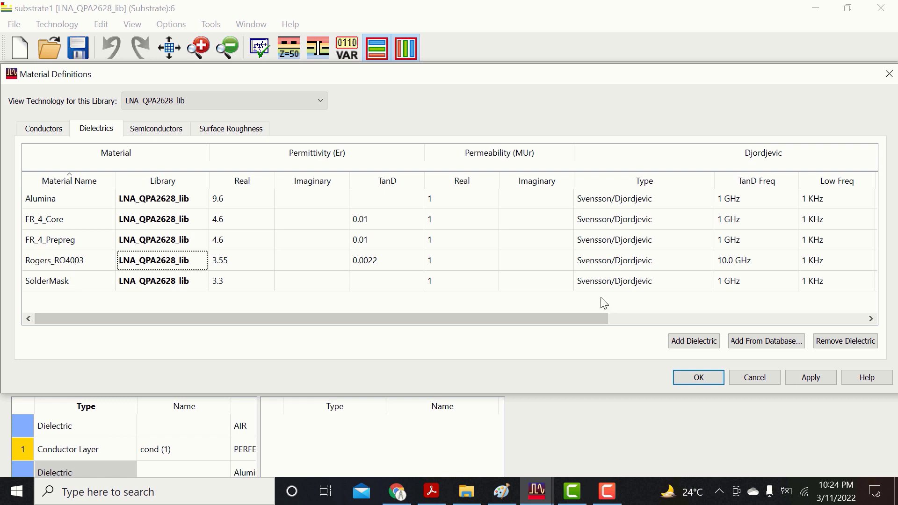
pyautogui.click(755, 379)
# Step: Set the substrate's dielectric layer to Rogers_RO4003 with a thickness of 20 mil
pyautogui.click(846, 161)
pyautogui.click(603, 202)
pyautogui.click(591, 195)
pyautogui.press('BackSpace')
pyautogui.write('0')
pyautogui.press('Return')
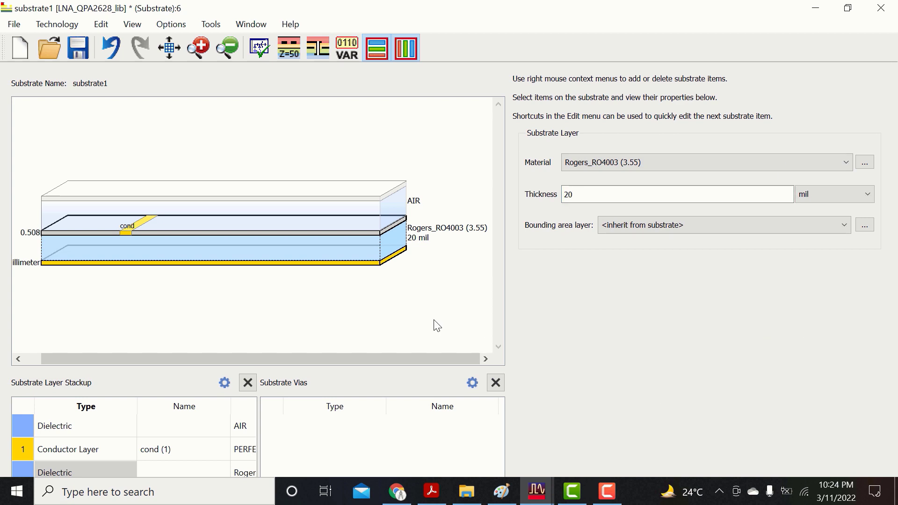
# Step: Make the cond layer intrude into the substrate as Copper with a thickness of 35 micron
pyautogui.click(129, 236)
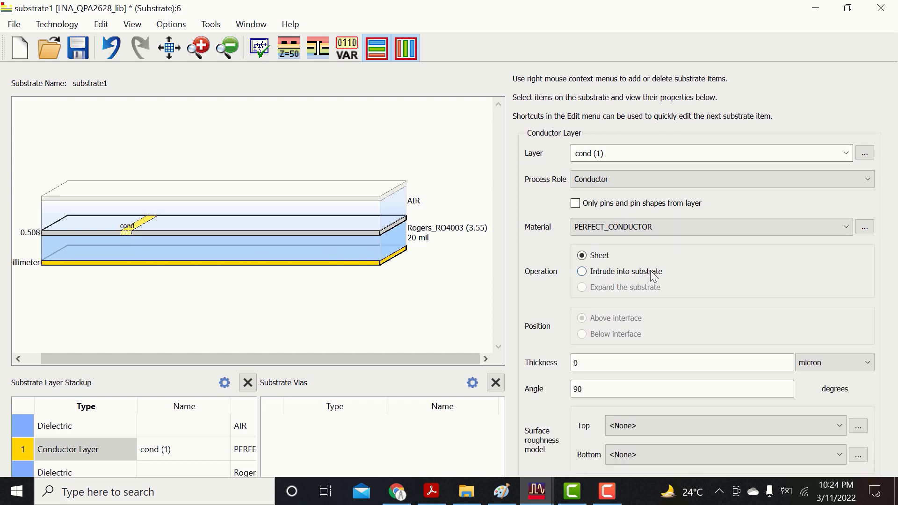
pyautogui.click(582, 271)
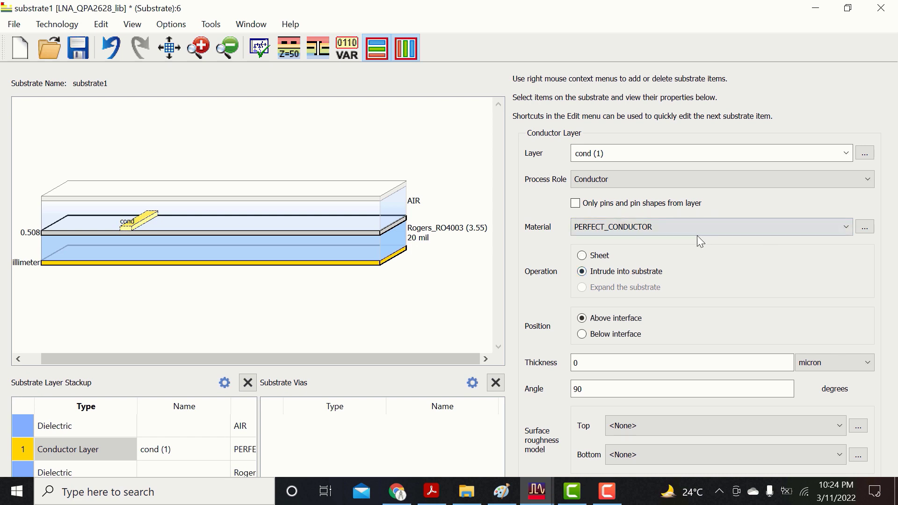
pyautogui.click(801, 227)
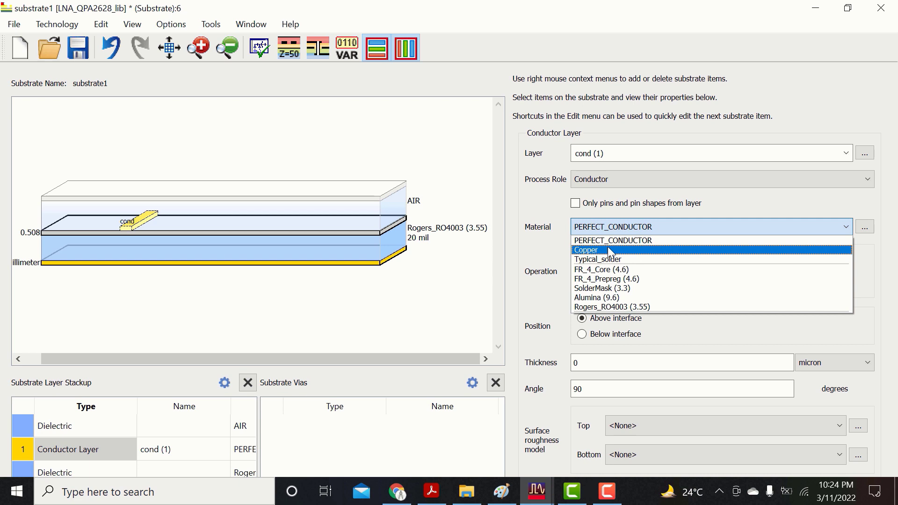
pyautogui.click(598, 250)
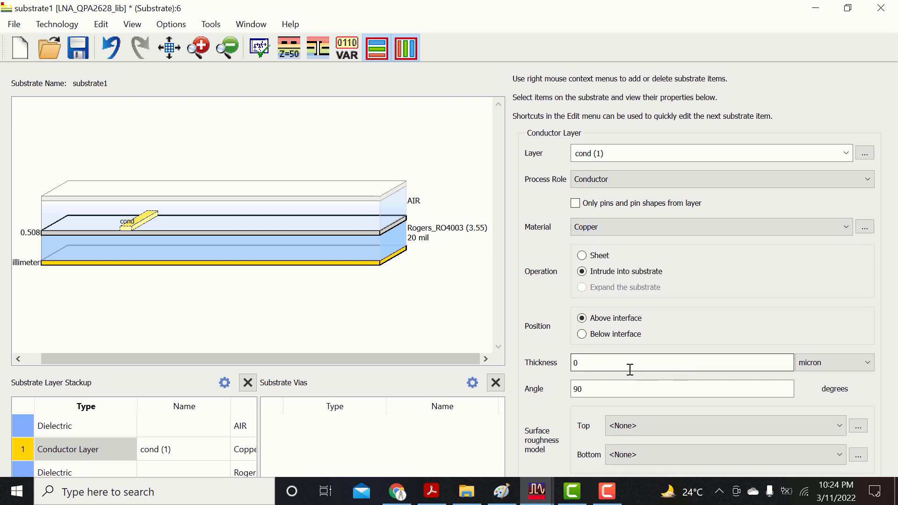
pyautogui.click(646, 364)
pyautogui.press('BackSpace')
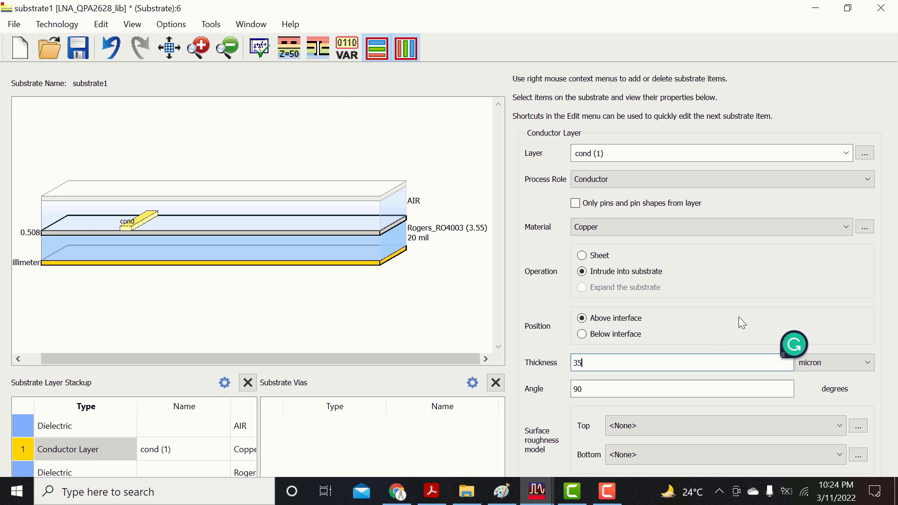
pyautogui.click(515, 300)
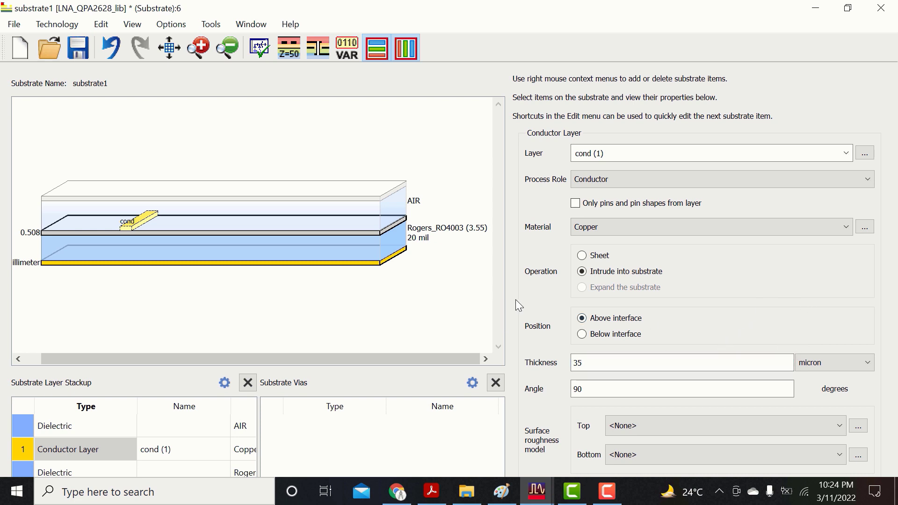
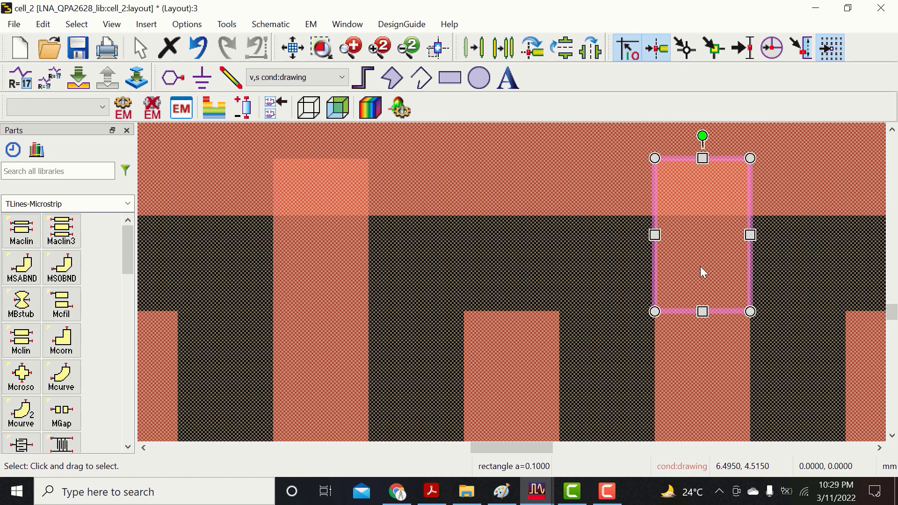
# Step: Shorten the two rectangles bridging the lower pad row so their upper edges are flush with the central ground pad
pyautogui.click(322, 252)
pyautogui.moveTo(320, 158); pyautogui.dragTo(326, 214)
pyautogui.click(701, 252)
pyautogui.moveTo(702, 159); pyautogui.dragTo(701, 215)
pyautogui.click(701, 213)
pyautogui.click(603, 271)
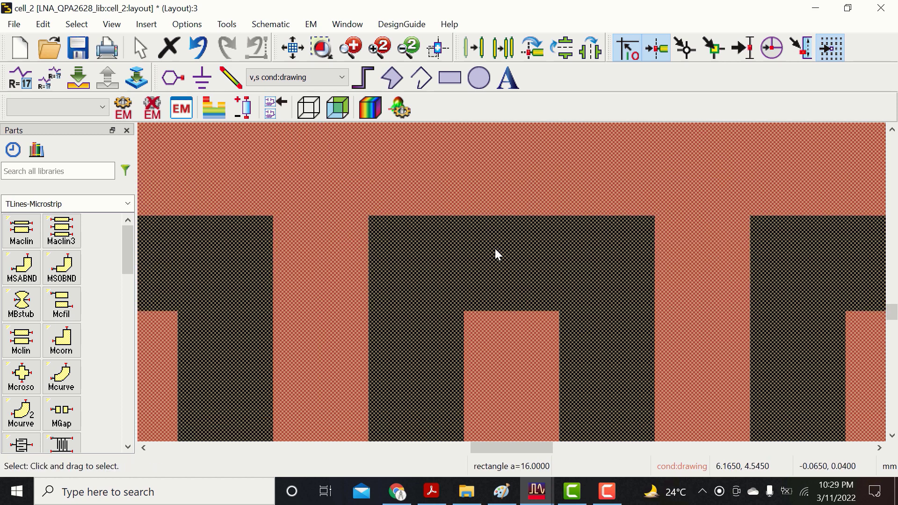
# Step: Copy the two bridging rectangles to the upper pad row so they connect the matching pads to the central ground pad
pyautogui.click(723, 266)
pyautogui.keyDown('ctrl'); pyautogui.click(319, 278); pyautogui.keyUp('ctrl')
pyautogui.hotkey('ctrl', 'c')
pyautogui.moveTo(892, 317); pyautogui.dragTo(890, 258)
pyautogui.hotkey('ctrl', 'v')
pyautogui.click(273, 354)
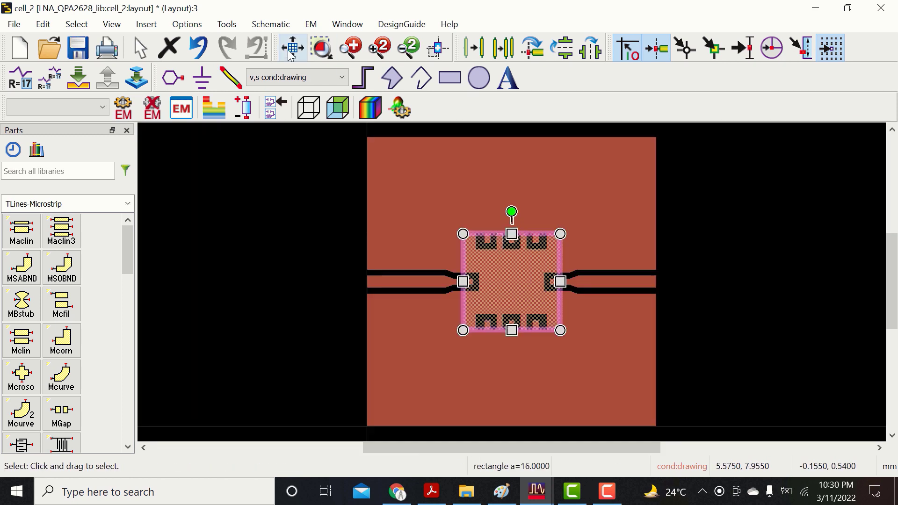
pyautogui.click(217, 318)
# Step: On bond:drawing, draw a 1.5 by 0.5 mm and a 0.5 by 1 mm rectangle as an L around the package's upper left corner
pyautogui.click(340, 76)
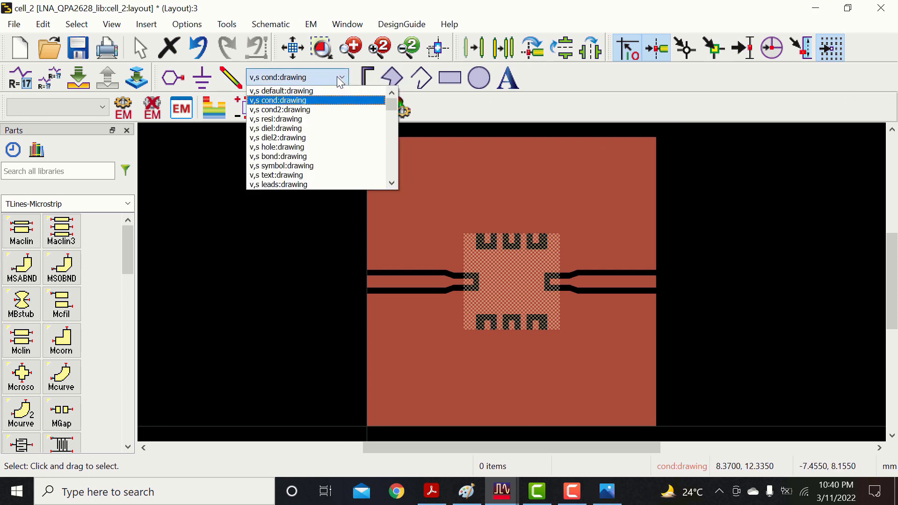
pyautogui.click(292, 156)
pyautogui.click(380, 50)
pyautogui.click(379, 49)
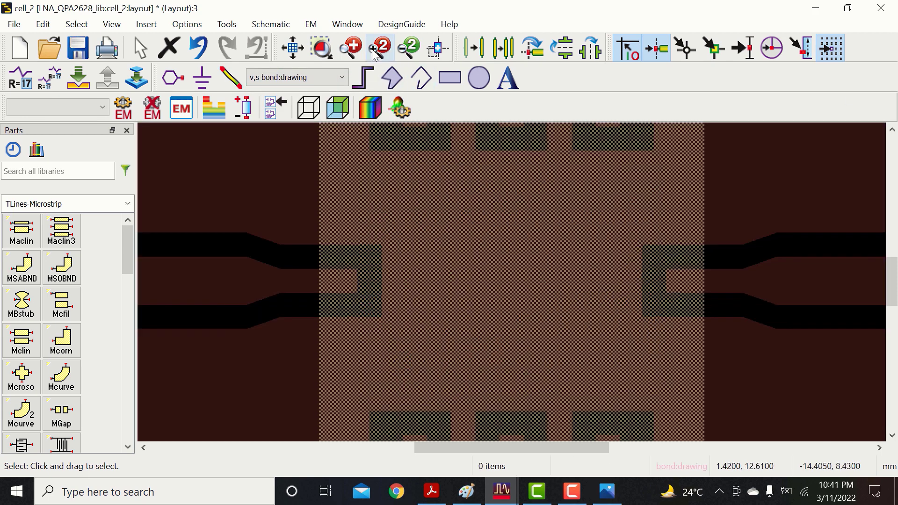
pyautogui.scroll(2, 468, 234)
pyautogui.click(450, 78)
pyautogui.click(415, 162)
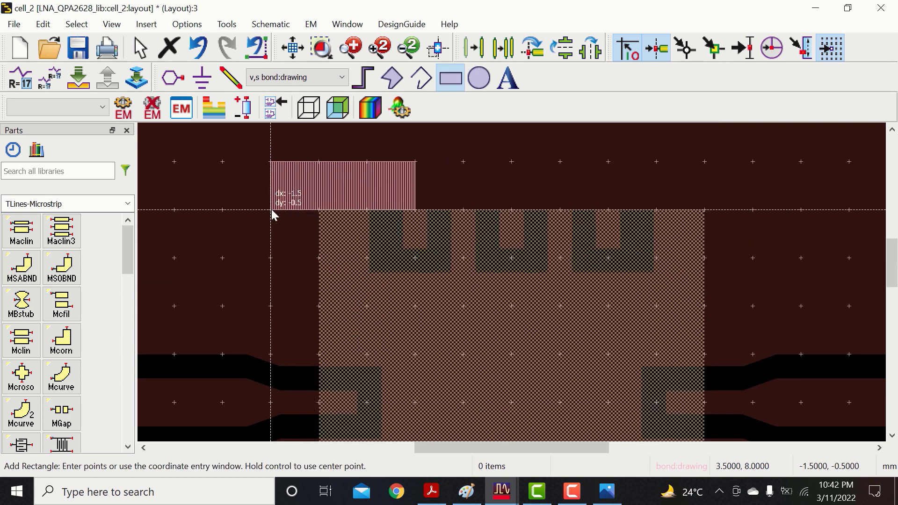
pyautogui.click(270, 210)
pyautogui.click(270, 210)
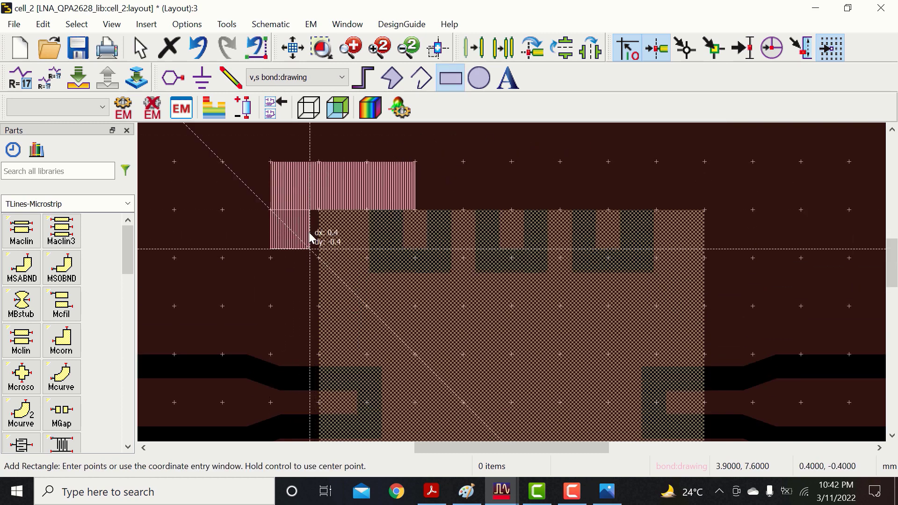
pyautogui.click(319, 306)
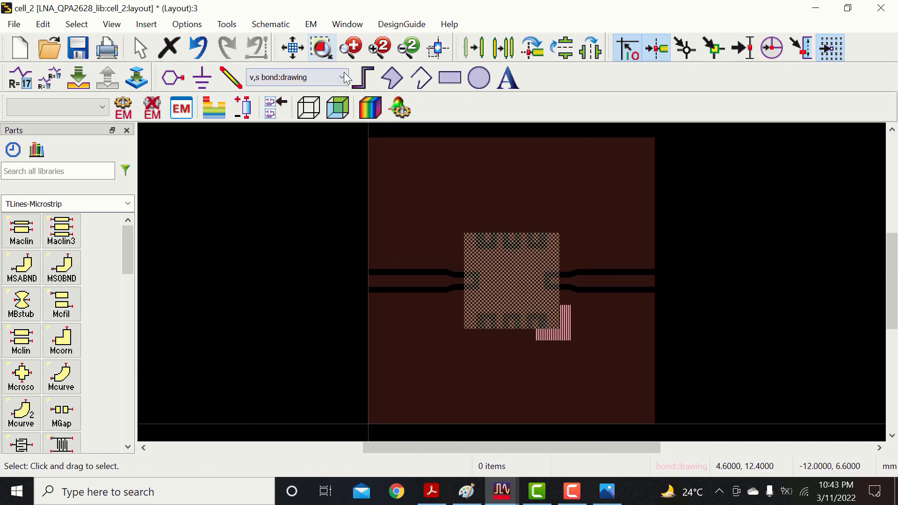
# Step: Undo the L-shaped bond polygon's relocation and paste a copy of it around the package's lower right corner
pyautogui.hotkey('ctrl', 'z')
pyautogui.hotkey('ctrl', 'z')
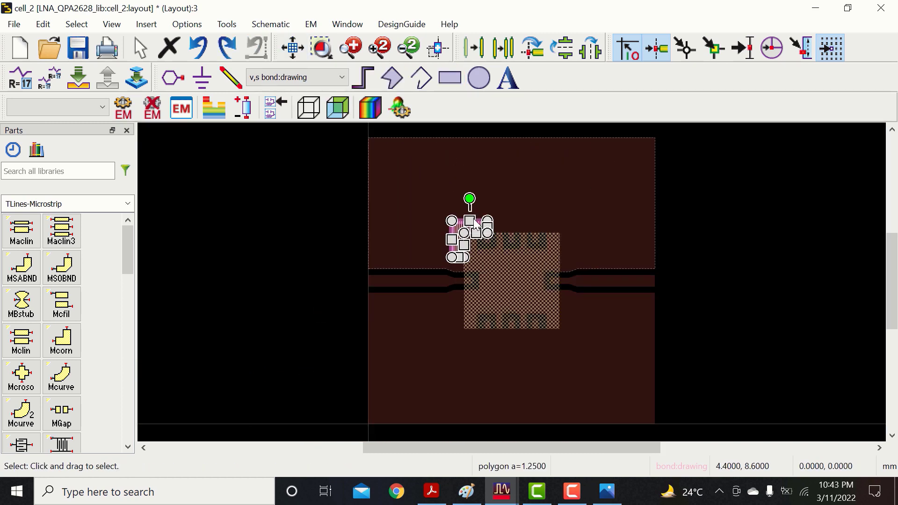
pyautogui.hotkey('ctrl', 'c')
pyautogui.hotkey('ctrl', 'v')
pyautogui.scroll(3, 563, 344)
pyautogui.scroll(-3, 748, 196)
pyautogui.click(749, 194)
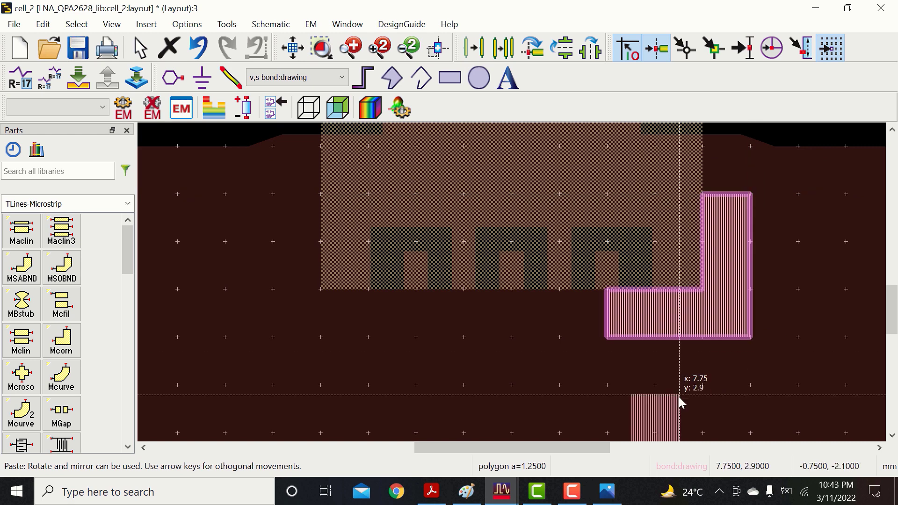
# Step: Paste rotated copies of the L-shaped bond polygon around the package's lower left and upper right corners
pyautogui.hotkey('ctrl', 'r')
pyautogui.click(416, 337)
pyautogui.moveTo(893, 324); pyautogui.dragTo(894, 275)
pyautogui.hotkey('ctrl', 'r')
pyautogui.hotkey('ctrl', 'r')
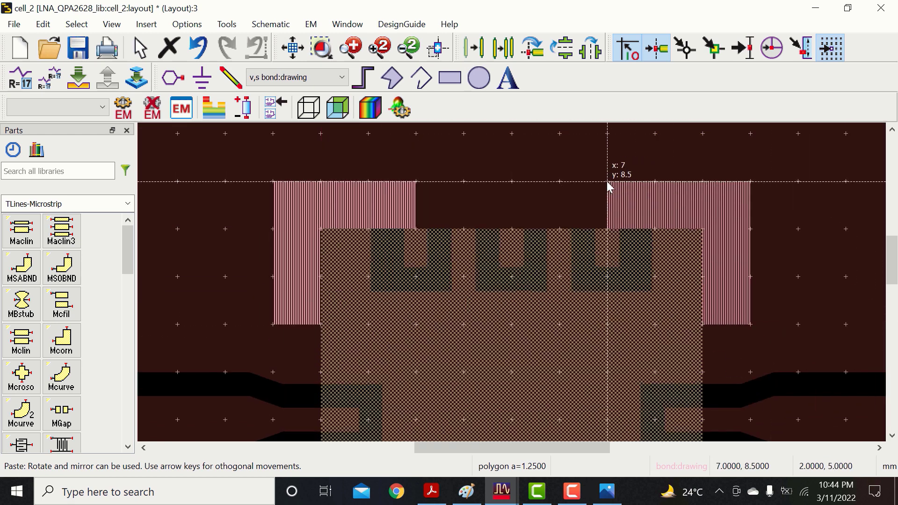
pyautogui.click(607, 182)
pyautogui.press('Escape')
pyautogui.click(293, 48)
pyautogui.click(743, 276)
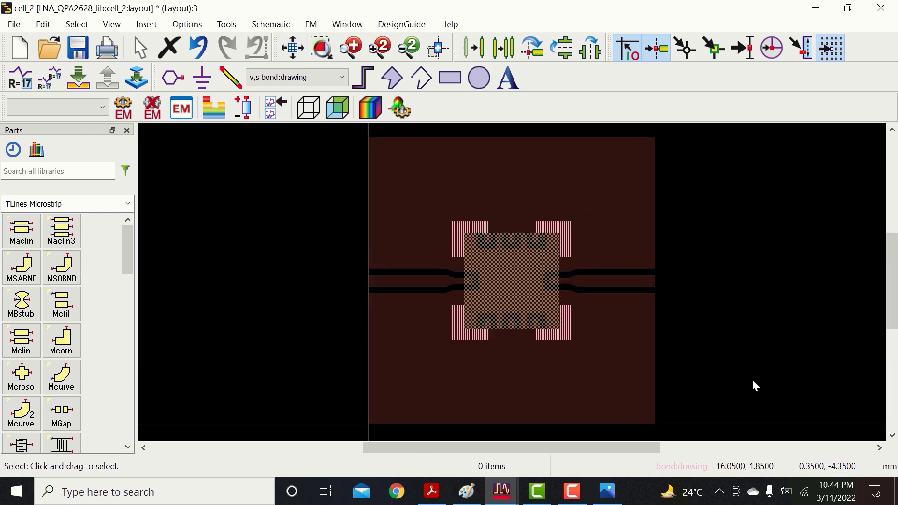
# Step: On cond:drawing, draw a triangular polygon of about 0.02 mm² across the lower pad row cutout's upper left corner
pyautogui.click(329, 80)
pyautogui.click(290, 99)
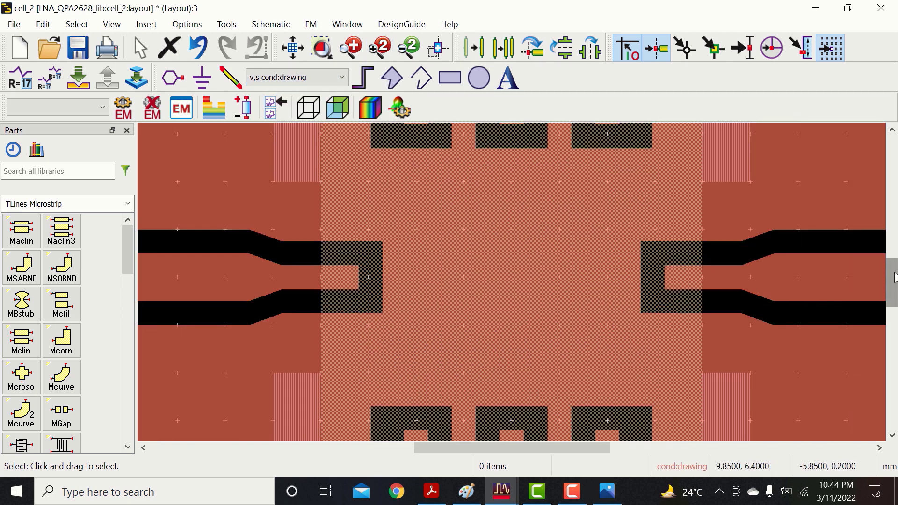
pyautogui.scroll(3, 670, 307)
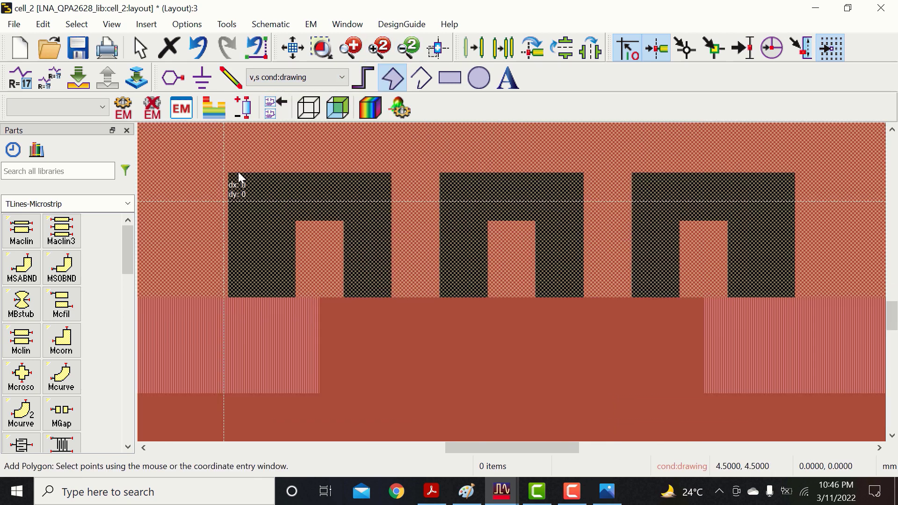
pyautogui.scroll(-2, 236, 180)
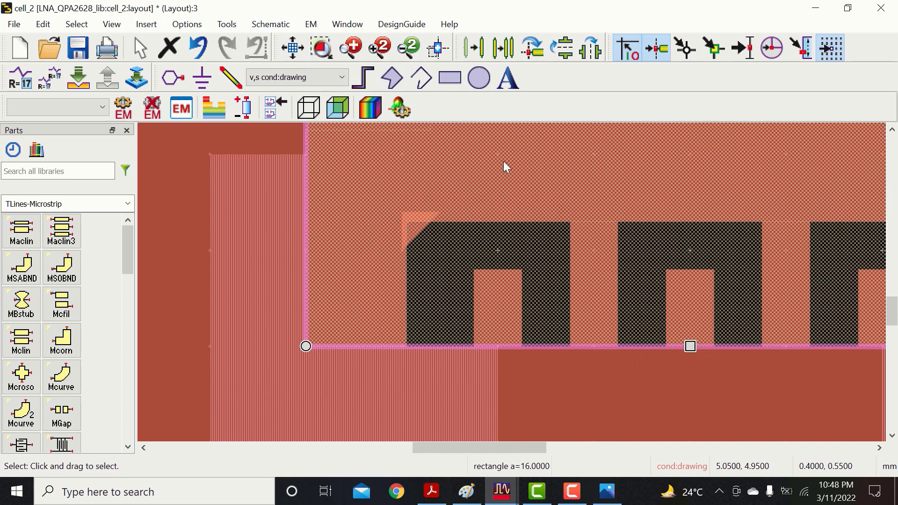
pyautogui.click(380, 47)
pyautogui.click(348, 238)
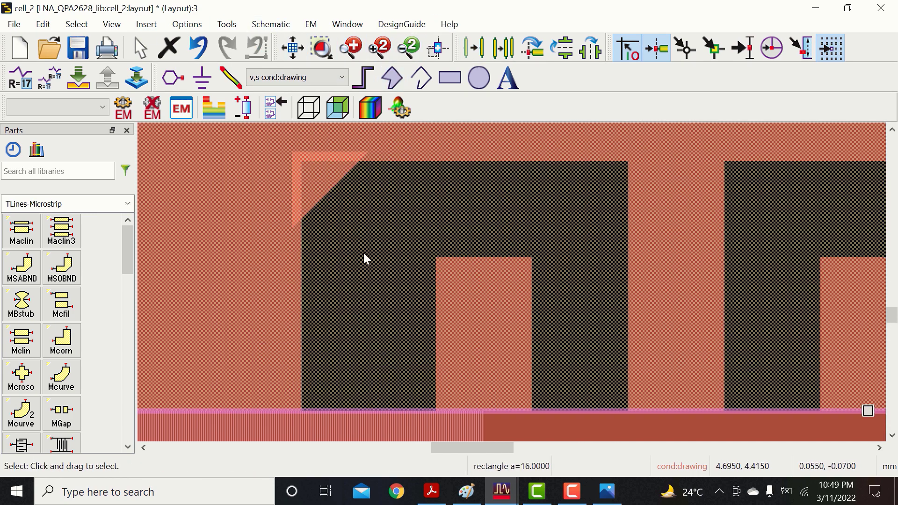
# Step: Paste rotated copies of the corner triangle at the other three inner corners of the lower and upper pad row cutouts
pyautogui.click(305, 187)
pyautogui.hotkey('ctrl', 'c')
pyautogui.moveTo(479, 448); pyautogui.dragTo(565, 458)
pyautogui.hotkey('ctrl', 'v')
pyautogui.hotkey('ctrl', 'r')
pyautogui.click(536, 151)
pyautogui.moveTo(891, 315); pyautogui.dragTo(892, 250)
pyautogui.hotkey('ctrl', 'r')
pyautogui.click(612, 304)
pyautogui.hotkey('ctrl', 'v')
pyautogui.moveTo(569, 448); pyautogui.dragTo(472, 448)
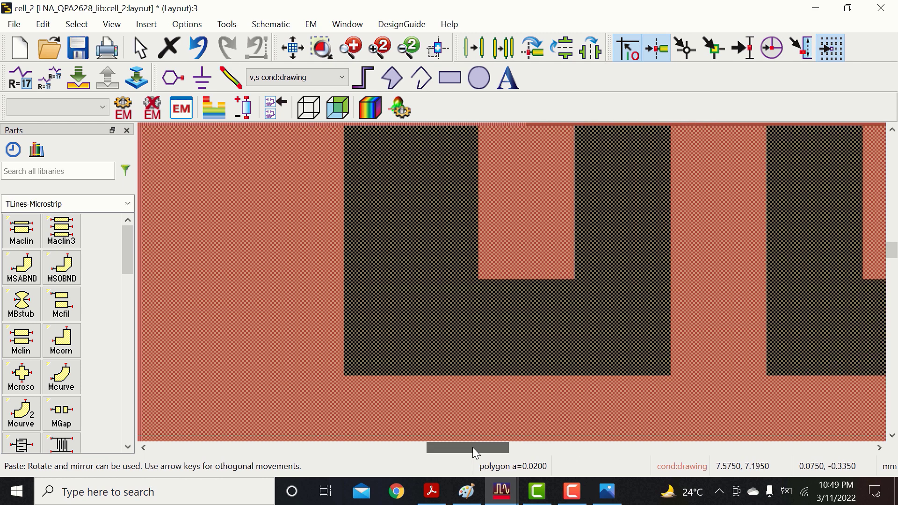
pyautogui.click(411, 380)
# Step: Merge the four corner triangles with the central ground pad using a Union
pyautogui.moveTo(891, 251); pyautogui.dragTo(892, 310)
pyautogui.keyDown('ctrl'); pyautogui.click(359, 272); pyautogui.keyUp('ctrl')
pyautogui.moveTo(454, 447); pyautogui.dragTo(549, 447)
pyautogui.keyDown('ctrl'); pyautogui.click(593, 262); pyautogui.keyUp('ctrl')
pyautogui.moveTo(892, 310); pyautogui.dragTo(891, 251)
pyautogui.keyDown('ctrl'); pyautogui.click(596, 258); pyautogui.keyUp('ctrl')
pyautogui.click(408, 47)
pyautogui.click(408, 48)
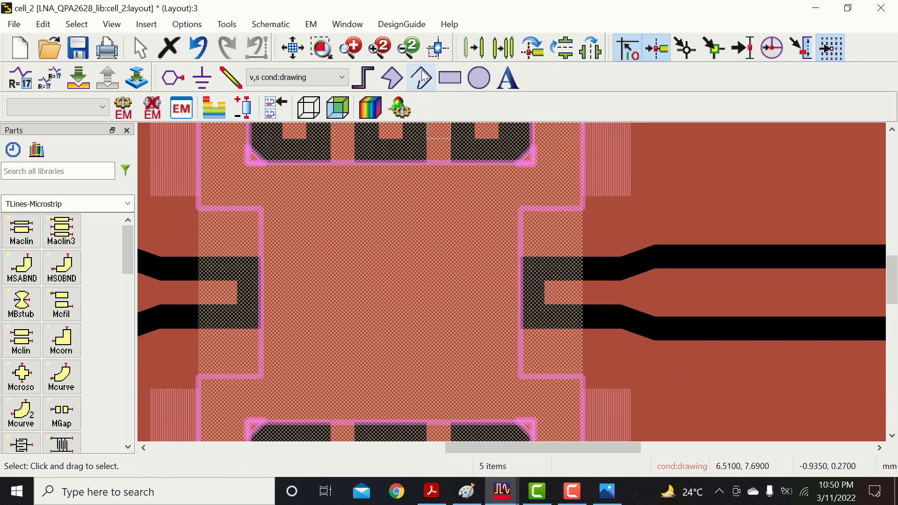
pyautogui.click(409, 48)
pyautogui.click(43, 24)
pyautogui.click(794, 267)
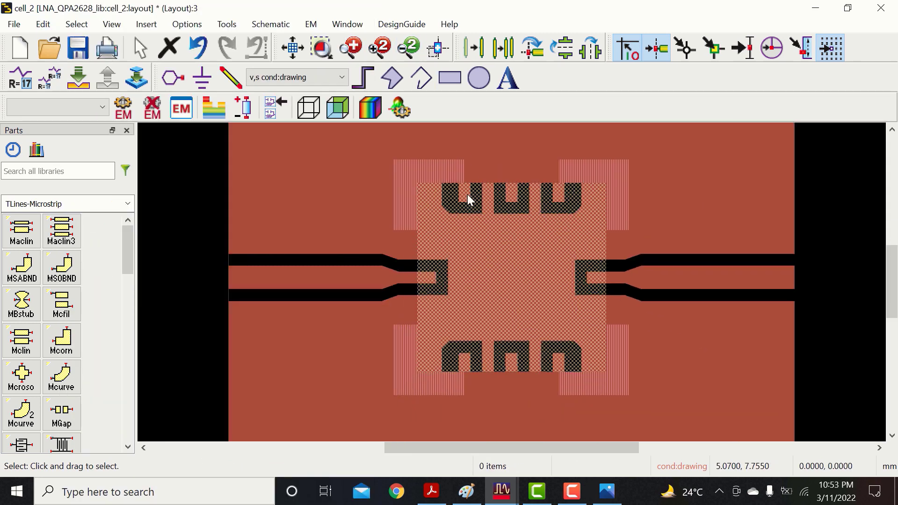
# Step: Group the 16 pads on the footprint's four sides, keeping the default group name
pyautogui.click(466, 194)
pyautogui.keyDown('ctrl'); pyautogui.click(488, 196); pyautogui.keyUp('ctrl')
pyautogui.keyDown('ctrl'); pyautogui.click(511, 196); pyautogui.keyUp('ctrl')
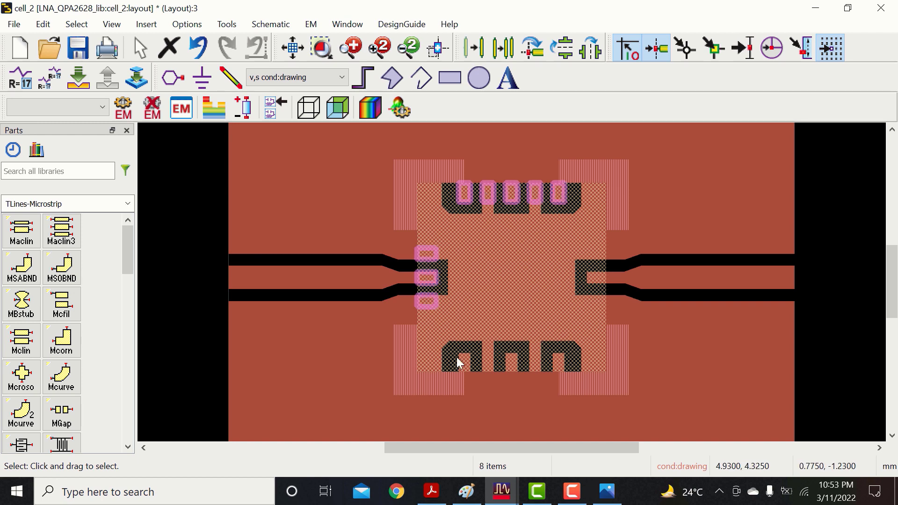
pyautogui.click(42, 24)
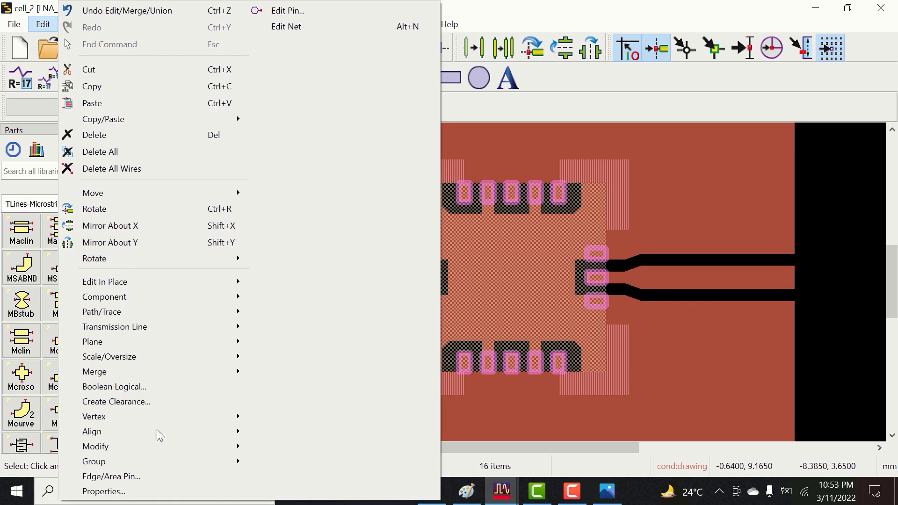
pyautogui.moveTo(151, 463)
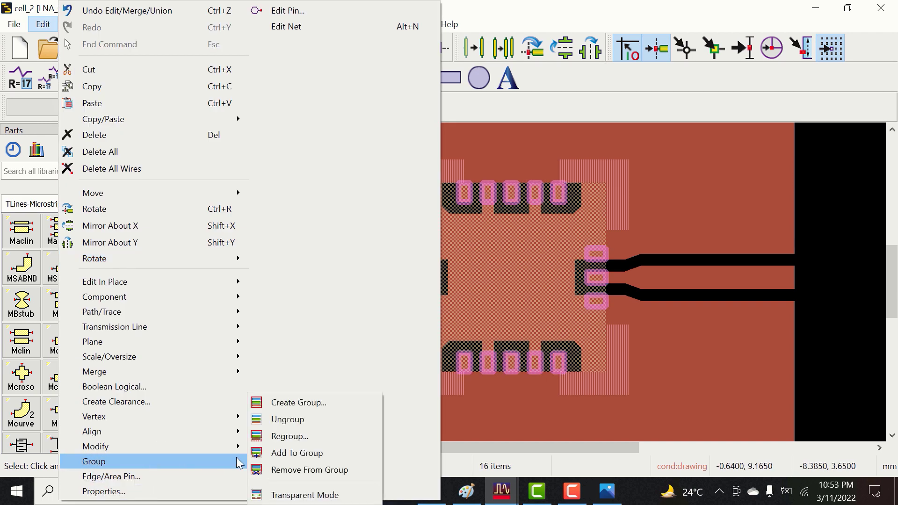
pyautogui.click(296, 402)
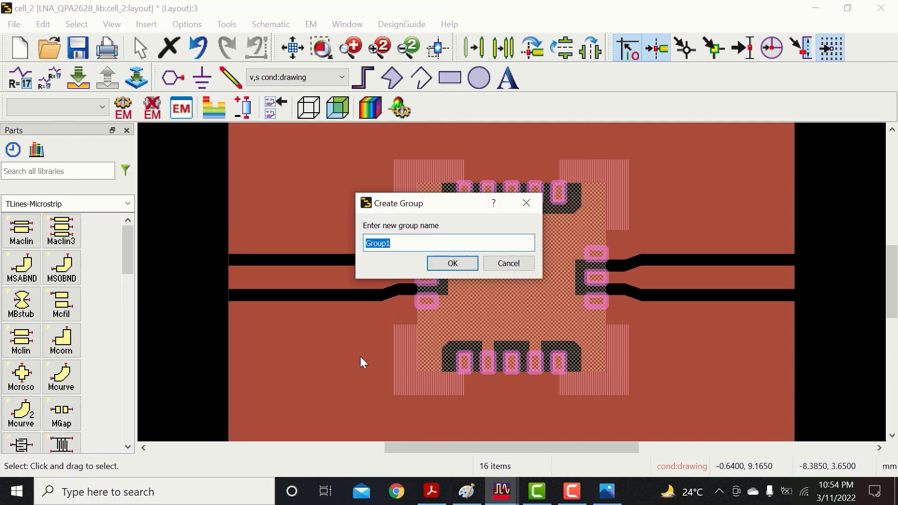
pyautogui.click(453, 262)
pyautogui.click(818, 240)
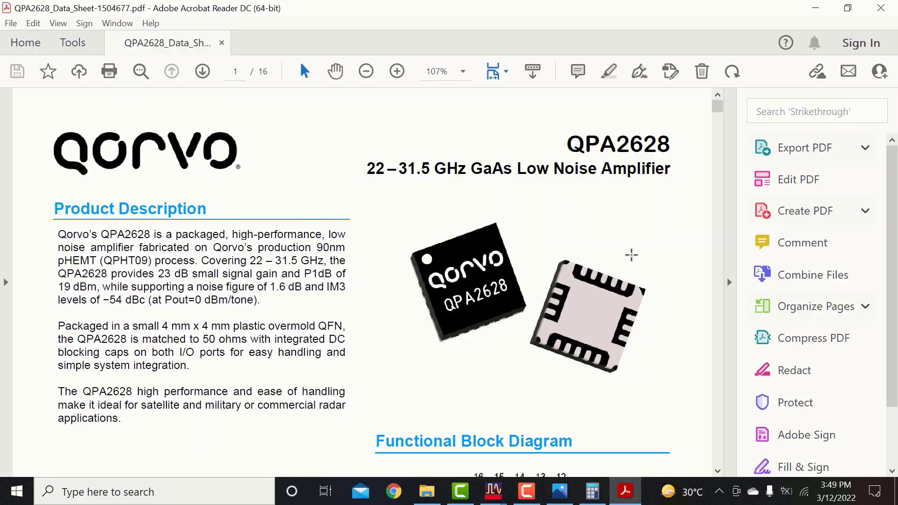
# Step: In the QPA2628 data sheet in Adobe Acrobat Reader, examine the mechanical drawing and the bias circuit with its decoupling capacitors
pyautogui.scroll(-10, 631, 254)
pyautogui.scroll(-15, 631, 254)
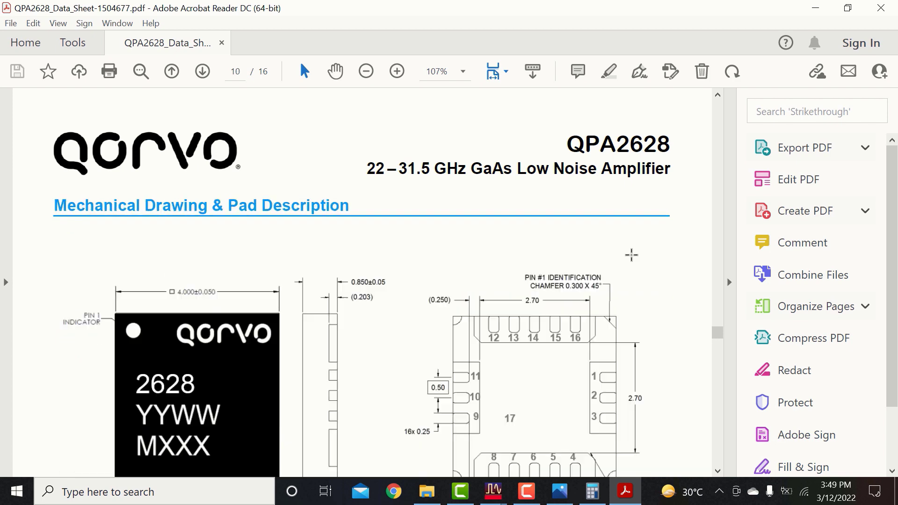
pyautogui.scroll(10, 632, 254)
pyautogui.scroll(-6, 631, 255)
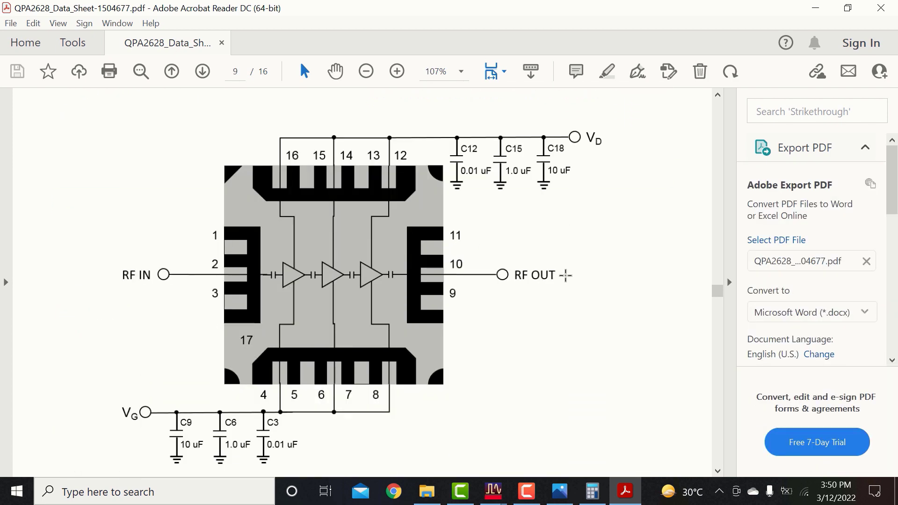
# Step: Bring up the Evaluation Board and Mounting Detail page of the data sheet
pyautogui.scroll(-15, 565, 275)
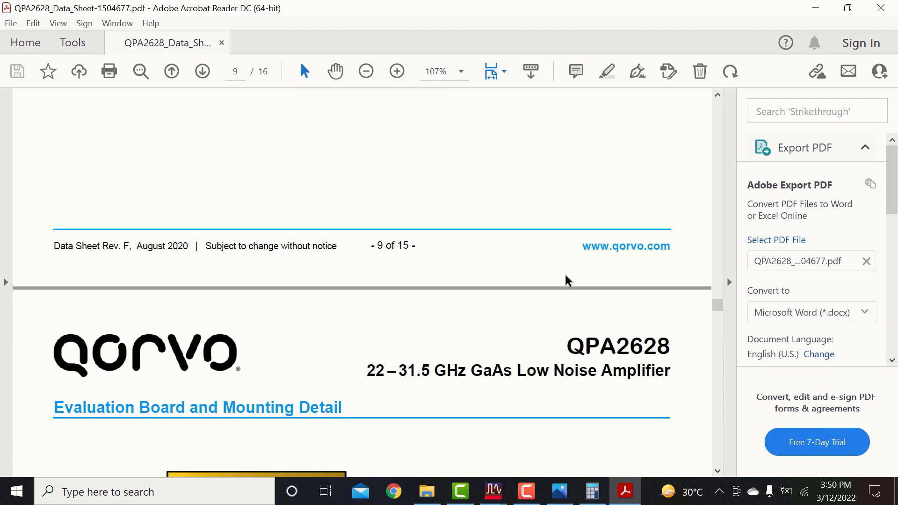
pyautogui.scroll(-12, 566, 272)
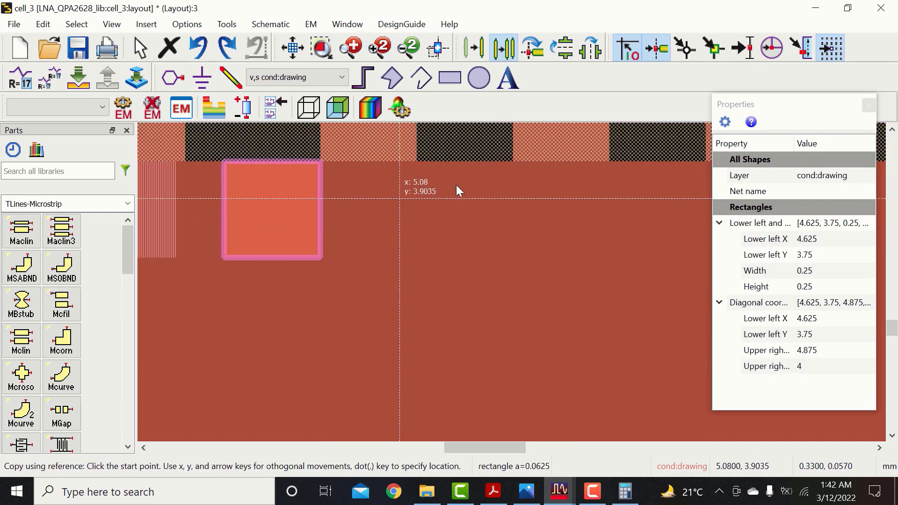
# Step: Place copies of the 0.25 mm square along the footprint's lower edge, spaced 0.5 mm apart to the right
pyautogui.click(464, 210)
pyautogui.hotkey('ctrl', 'c')
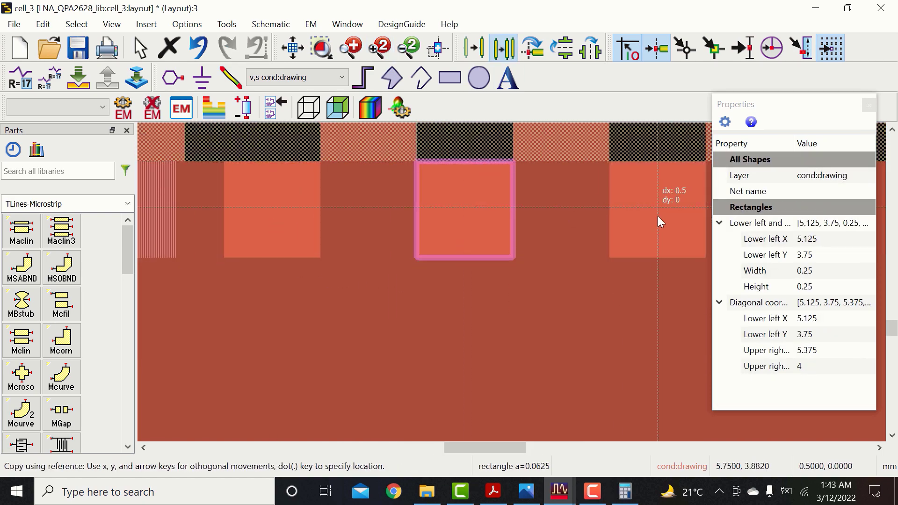
pyautogui.click(657, 215)
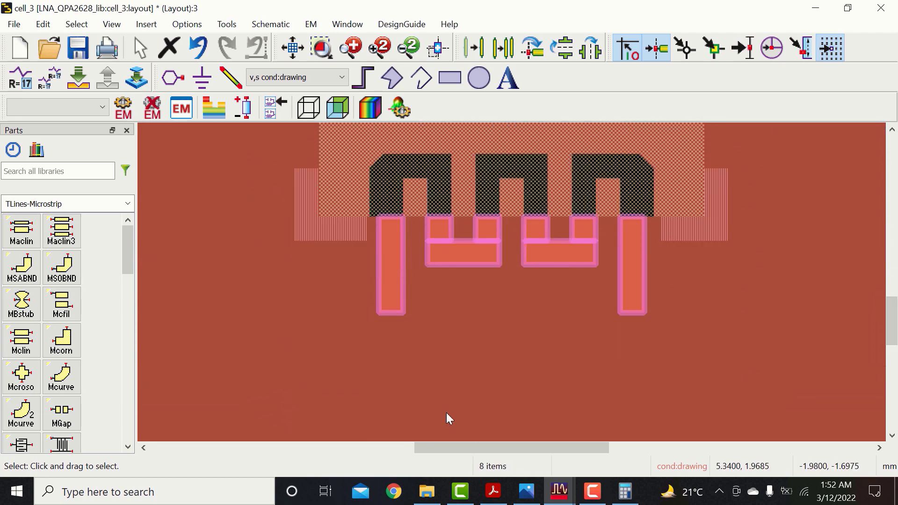
# Step: Cut the pad trace shapes below the footprint out of the ground plane using Union Minus Intersection
pyautogui.click(44, 24)
pyautogui.moveTo(163, 368)
pyautogui.click(372, 406)
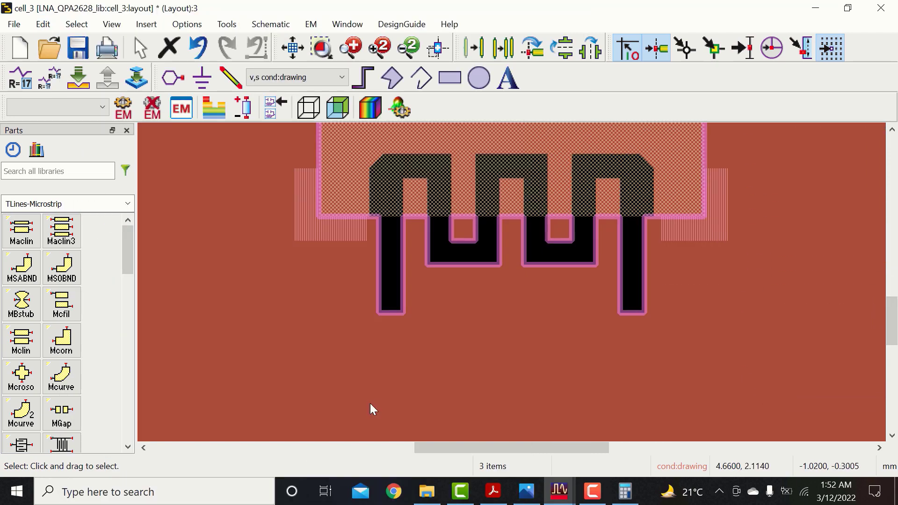
pyautogui.click(746, 367)
pyautogui.click(452, 250)
pyautogui.click(293, 48)
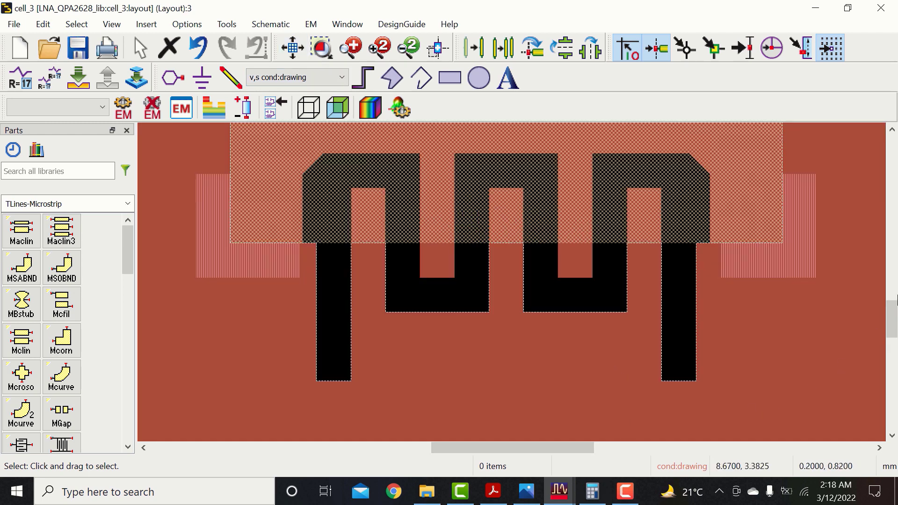
# Step: On the packages:drawing layer, add a 1 by 0.5 mm rectangle over the lower left trace and set its lower left Y to 3
pyautogui.moveTo(888, 313); pyautogui.dragTo(887, 317)
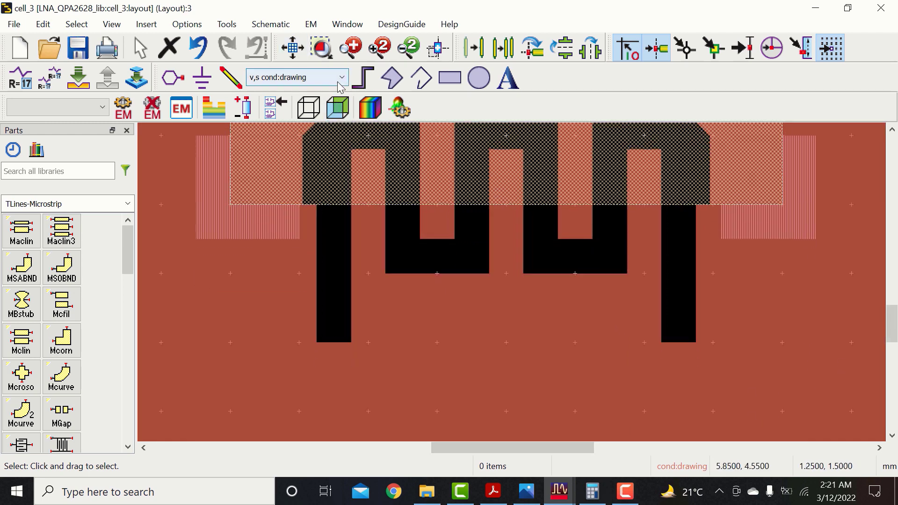
pyautogui.click(341, 78)
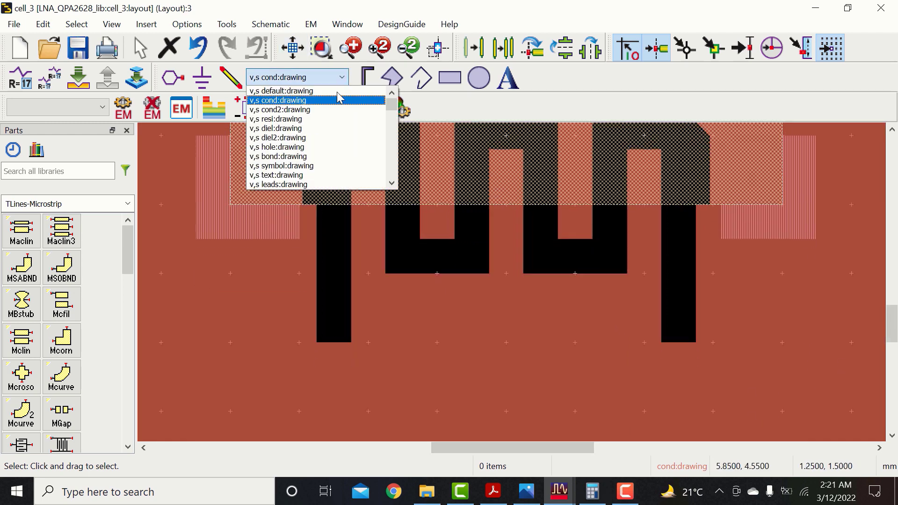
pyautogui.doubleClick(391, 184)
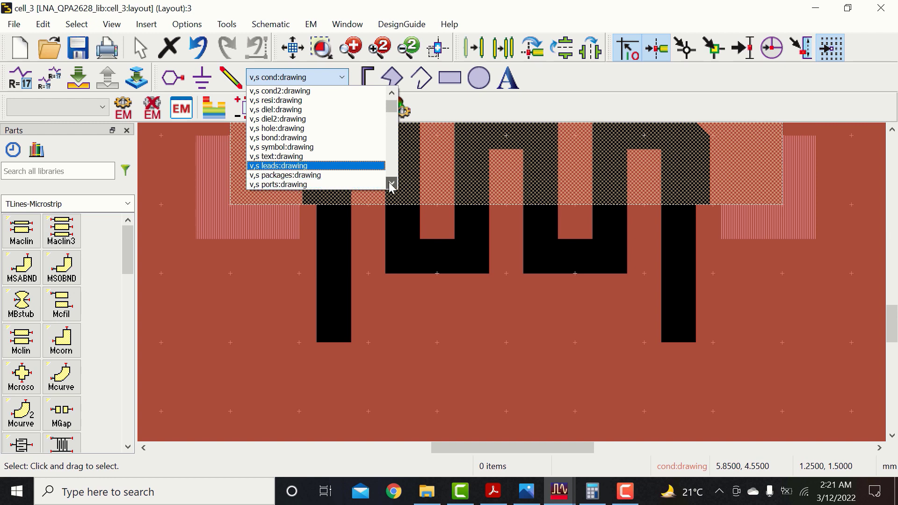
pyautogui.click(370, 175)
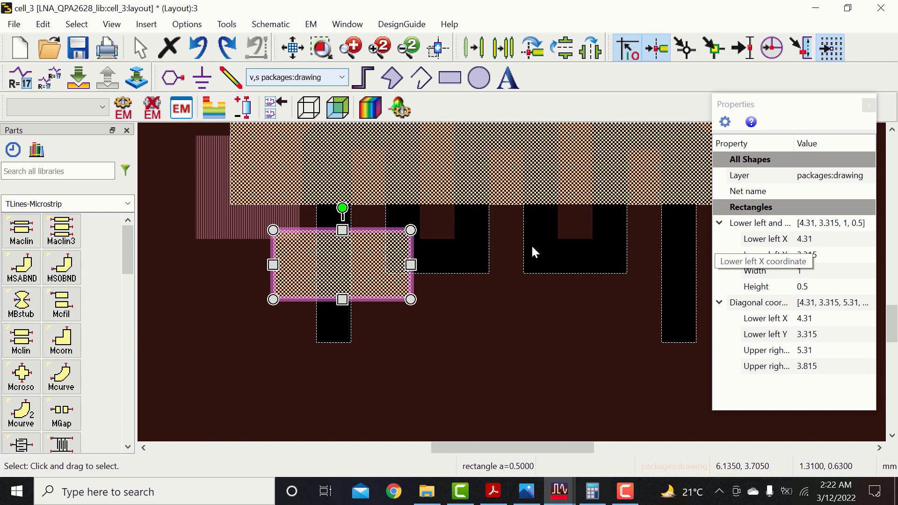
pyautogui.click(826, 258)
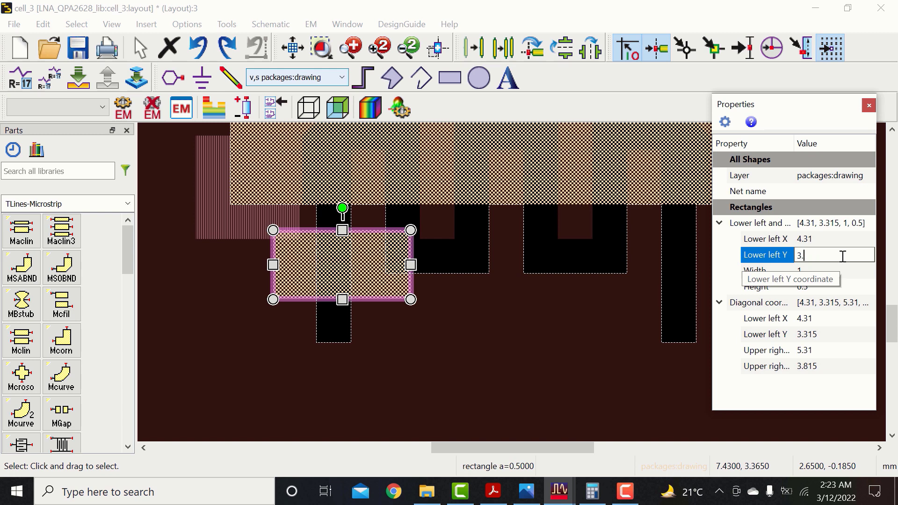
pyautogui.press('Return')
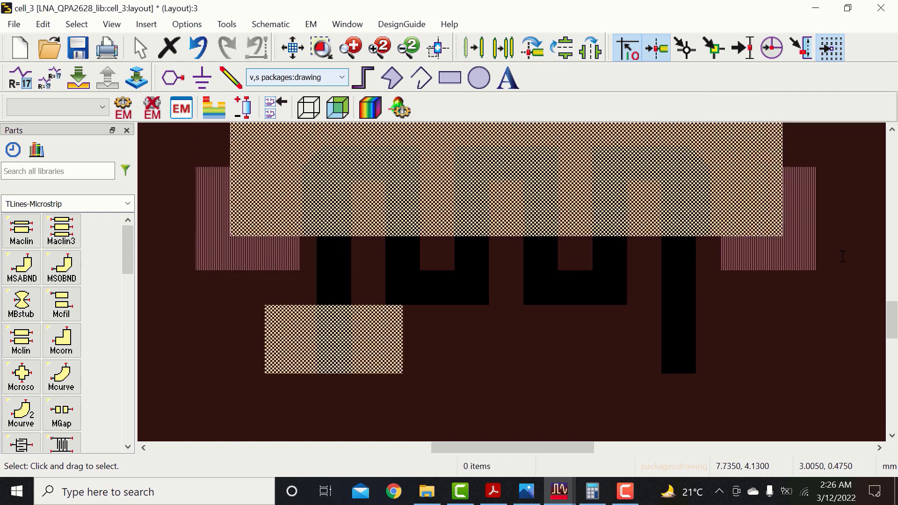
# Step: Copy the 1 by 0.5 mm package rectangle straight up by about 5.5 mm onto the upper left trace
pyautogui.click(333, 330)
pyautogui.hotkey('ctrl', 'c')
pyautogui.scroll(3, 461, 290)
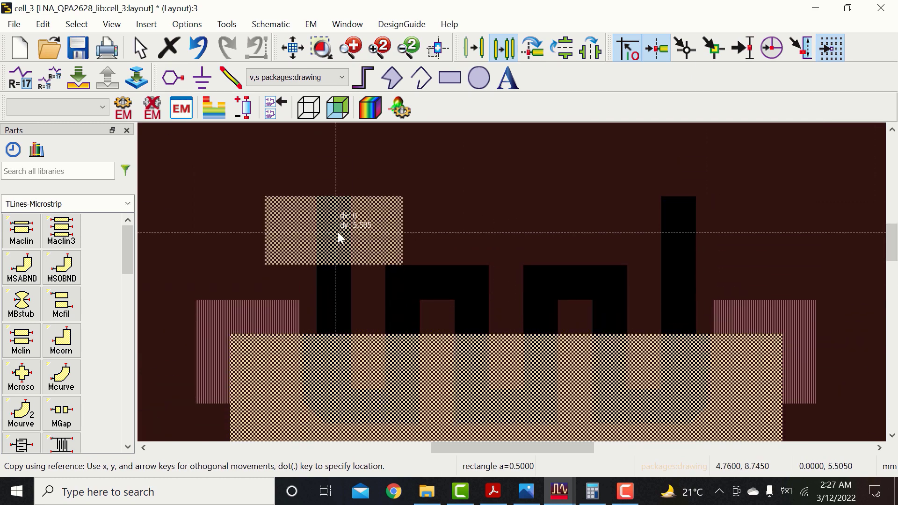
pyautogui.click(340, 237)
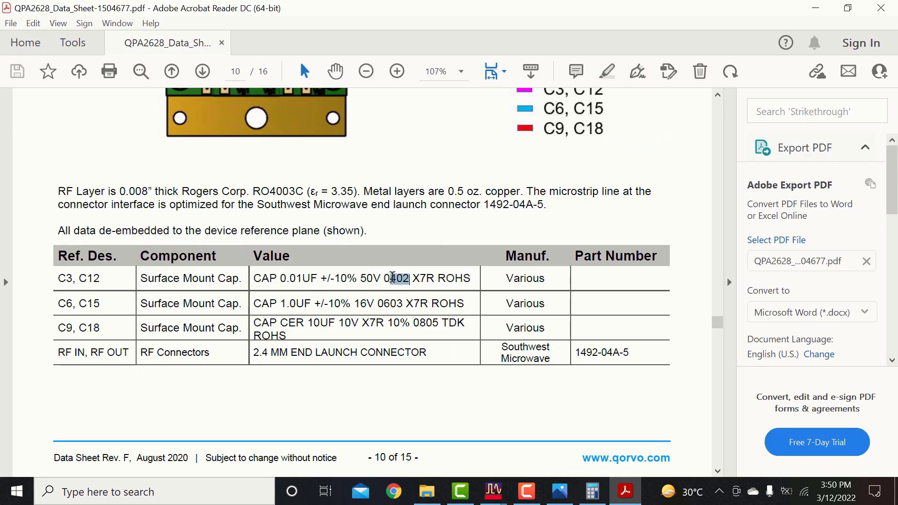
# Step: In the QPA2628 data sheet, check the package sizes of the decoupling capacitors and their places in the bias circuit
pyautogui.moveTo(392, 277); pyautogui.dragTo(406, 304)
pyautogui.click(406, 304)
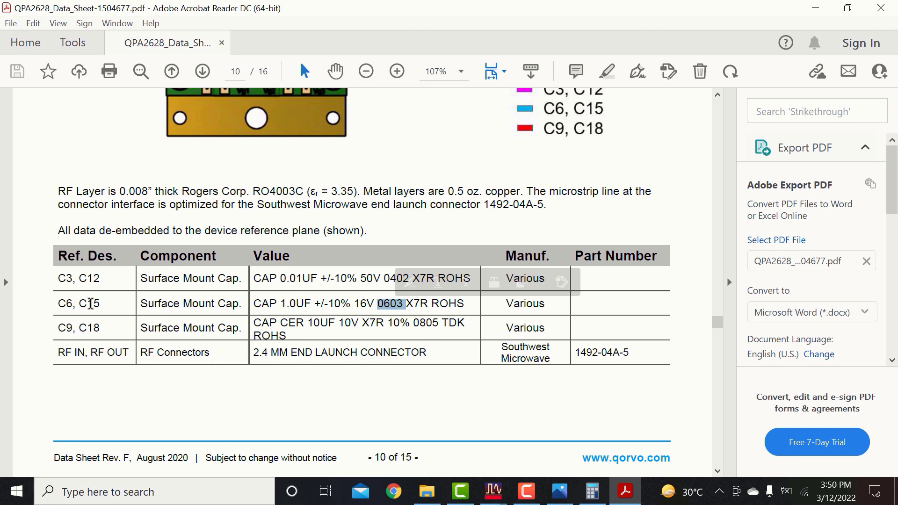
pyautogui.click(93, 303)
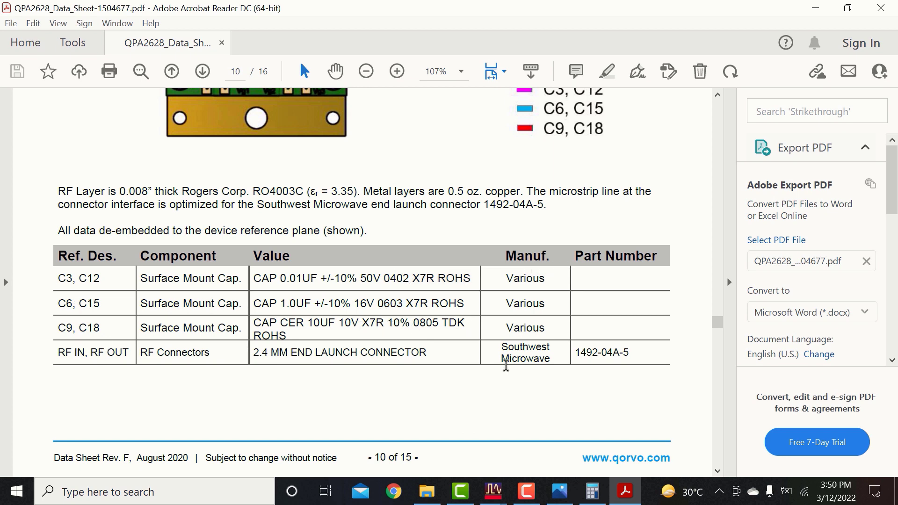
pyautogui.scroll(15, 505, 364)
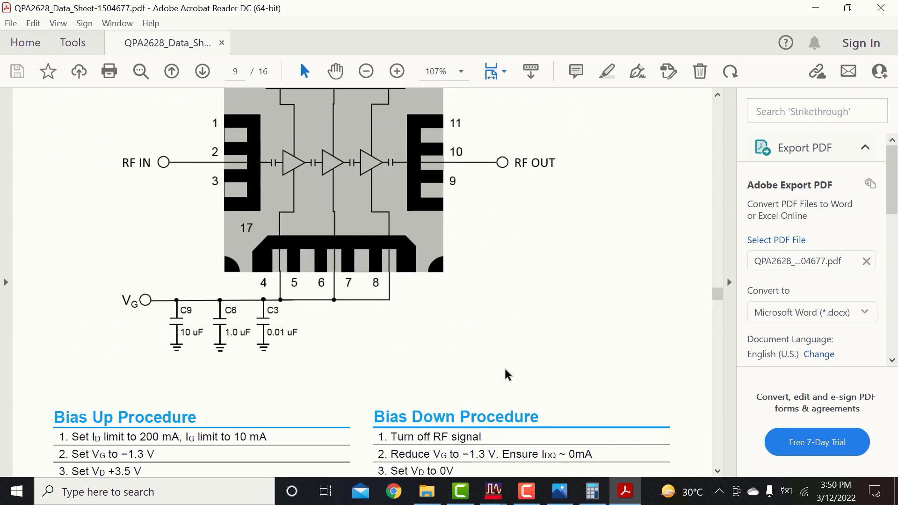
pyautogui.scroll(5, 506, 374)
pyautogui.scroll(-3, 504, 370)
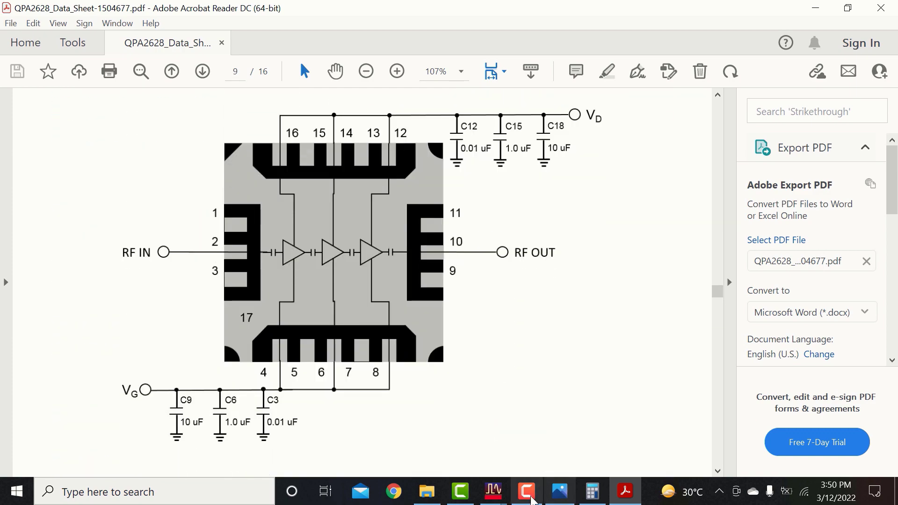
# Step: Switch to the ADS layout and draw three rectangles below the lower traces, about 1.94 by 0.61, 0.95 by 0.66 and 1.99 by 0.885 mm
pyautogui.click(494, 491)
pyautogui.click(578, 456)
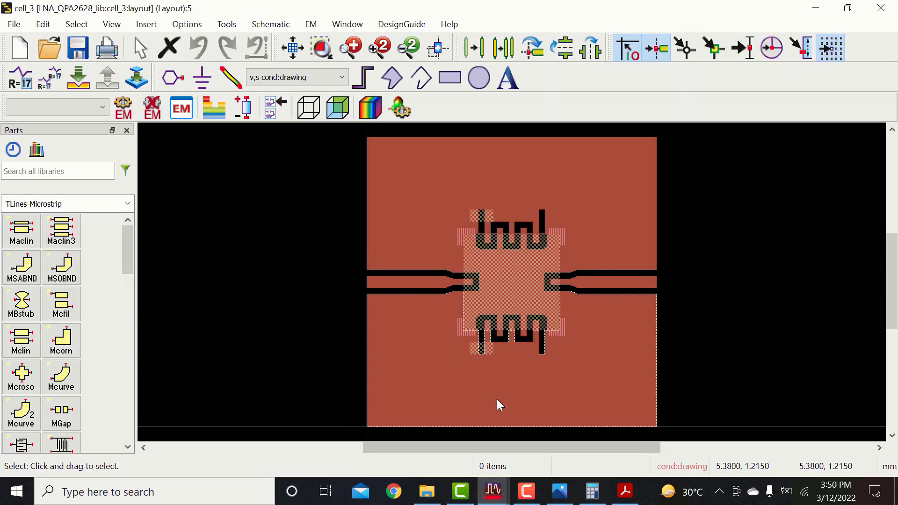
pyautogui.scroll(6, 513, 366)
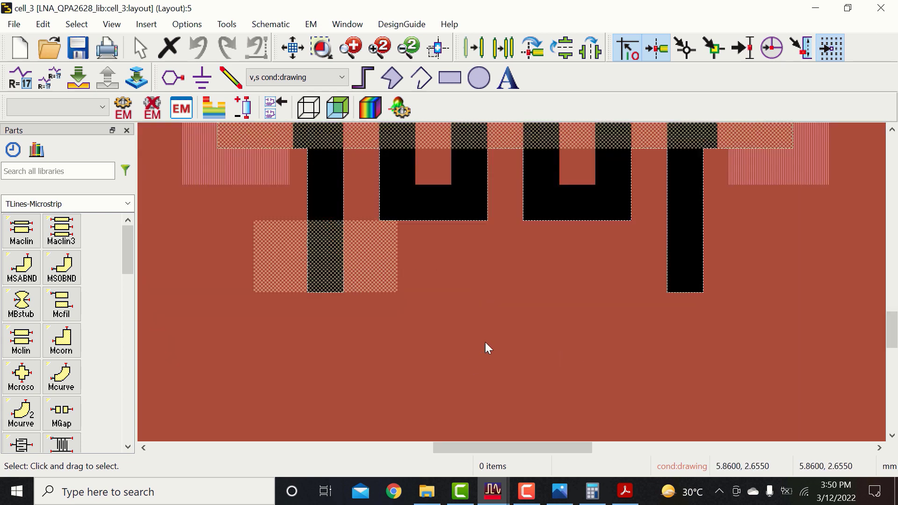
pyautogui.click(450, 81)
pyautogui.click(197, 292)
pyautogui.click(476, 380)
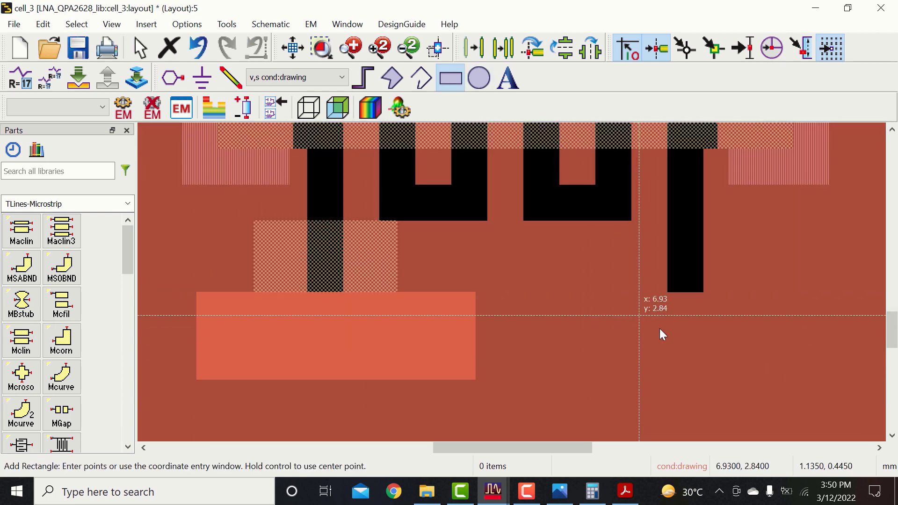
pyautogui.moveTo(631, 294); pyautogui.dragTo(765, 377)
pyautogui.scroll(-2, 511, 282)
pyautogui.scroll(-1, 512, 282)
pyautogui.click(535, 308)
pyautogui.click(766, 409)
pyautogui.press('Escape')
# Step: Set the rectangle under the lower left trace to lower left X 4.5, Y 2.2, width 1.5 and height 0.8
pyautogui.doubleClick(388, 272)
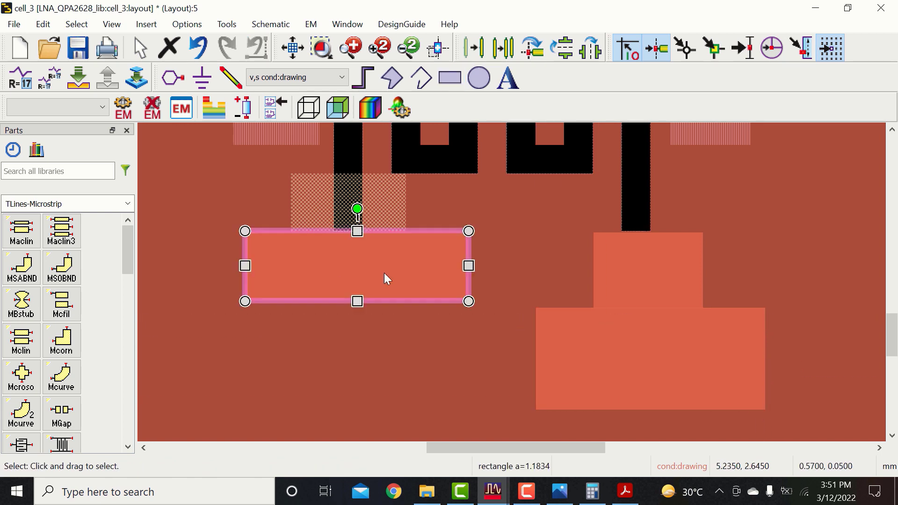
pyautogui.click(822, 240)
pyautogui.write('4.5')
pyautogui.press('Return')
pyautogui.click(811, 256)
pyautogui.write('2.2')
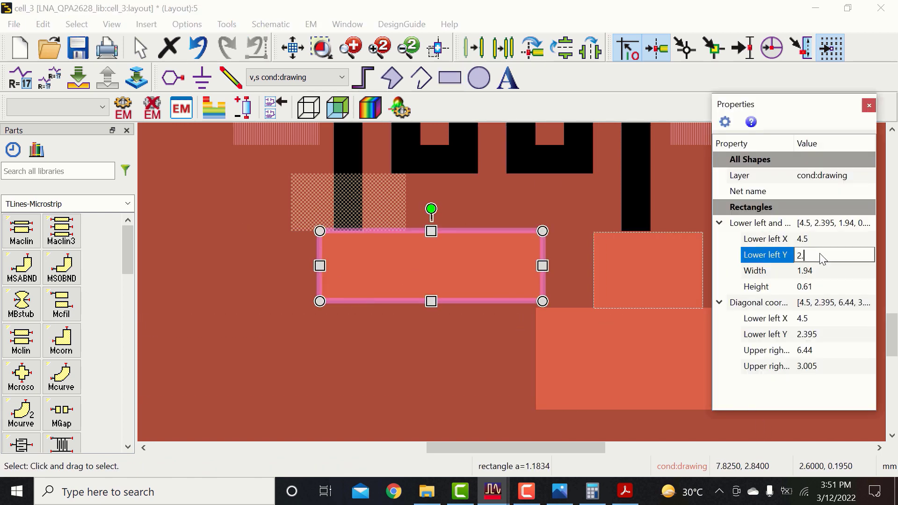
pyautogui.press('Return')
pyautogui.click(815, 270)
pyautogui.write('1.5')
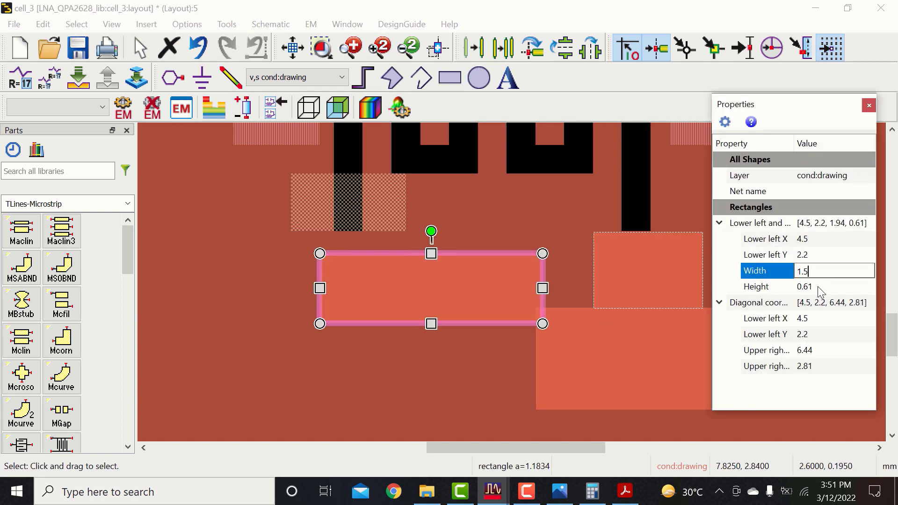
pyautogui.press('Return')
pyautogui.click(814, 286)
pyautogui.write('0.8')
# Step: Set the small rectangle under the lower right trace to lower left X 3, Y 2.2, width 1.5 and height 0.5
pyautogui.click(652, 284)
pyautogui.click(819, 240)
pyautogui.write('3')
pyautogui.press('Return')
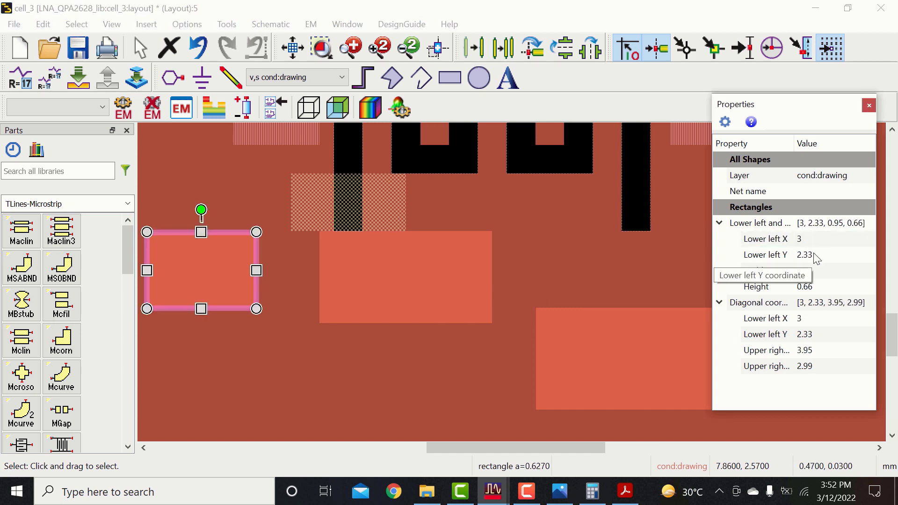
pyautogui.click(813, 255)
pyautogui.write('2.2')
pyautogui.press('Return')
pyautogui.click(825, 271)
pyautogui.write('1.45')
pyautogui.press('Return')
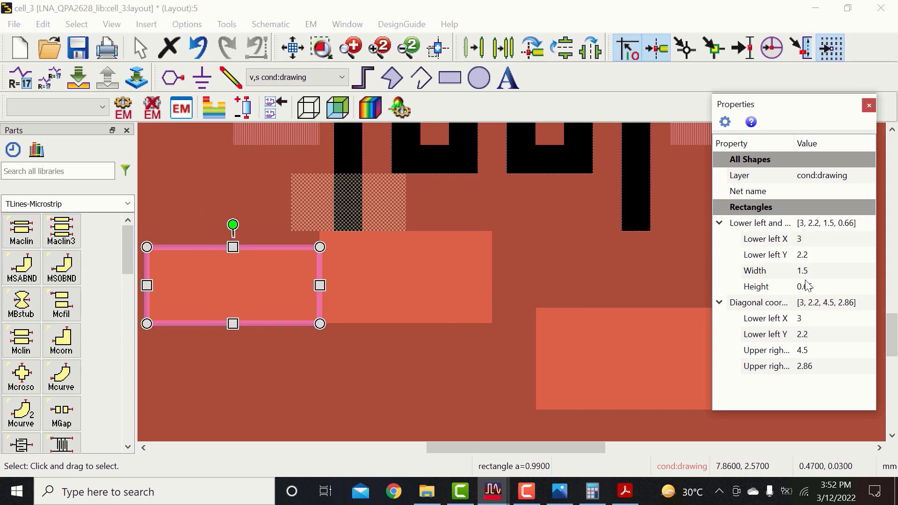
pyautogui.click(807, 286)
pyautogui.write('0.5')
pyautogui.press('Return')
# Step: Set the remaining large rectangle to lower left X 7, Y 2, width 0.5 and height 1
pyautogui.click(660, 335)
pyautogui.click(818, 239)
pyautogui.write('7')
pyautogui.click(809, 256)
pyautogui.write('2')
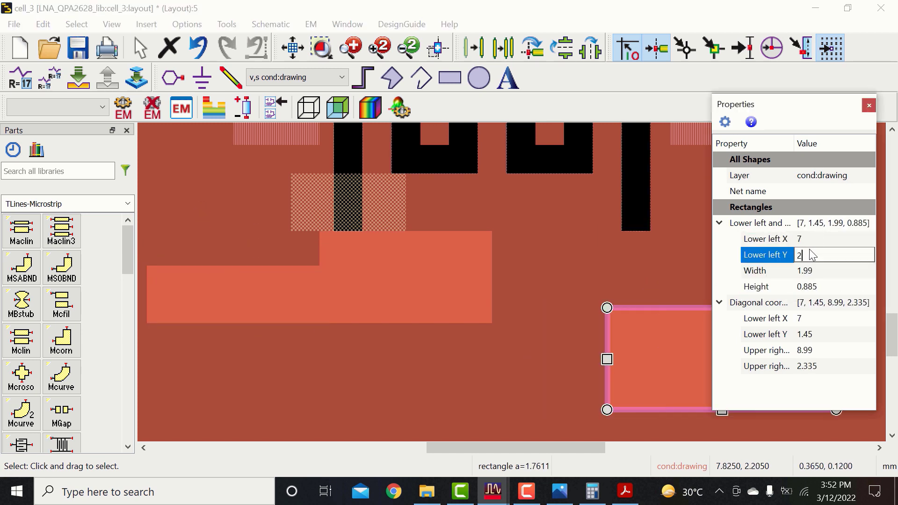
pyautogui.click(819, 270)
pyautogui.write('0.5')
pyautogui.click(818, 286)
pyautogui.write('1')
pyautogui.press('Return')
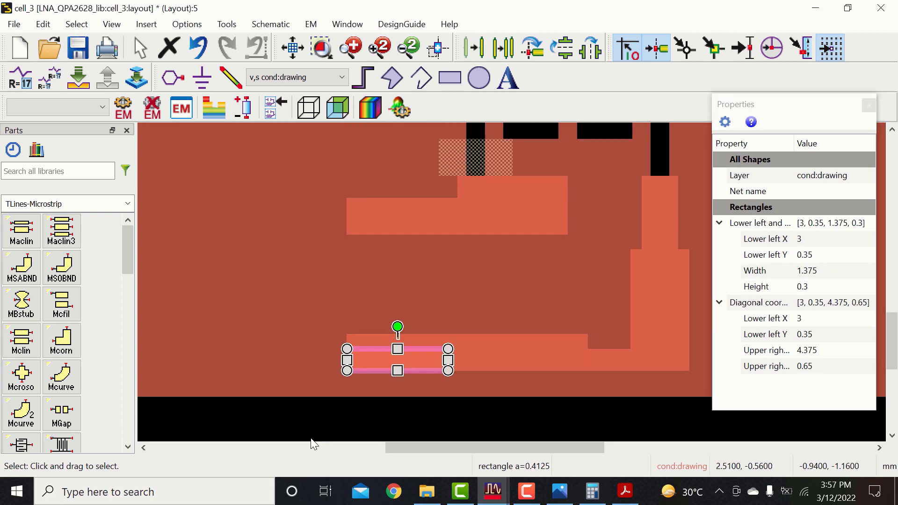
# Step: Set the lower left X of the 1.375 by 0.3 mm rectangle to 6.275
pyautogui.click(832, 238)
pyautogui.write('6.275')
pyautogui.press('Return')
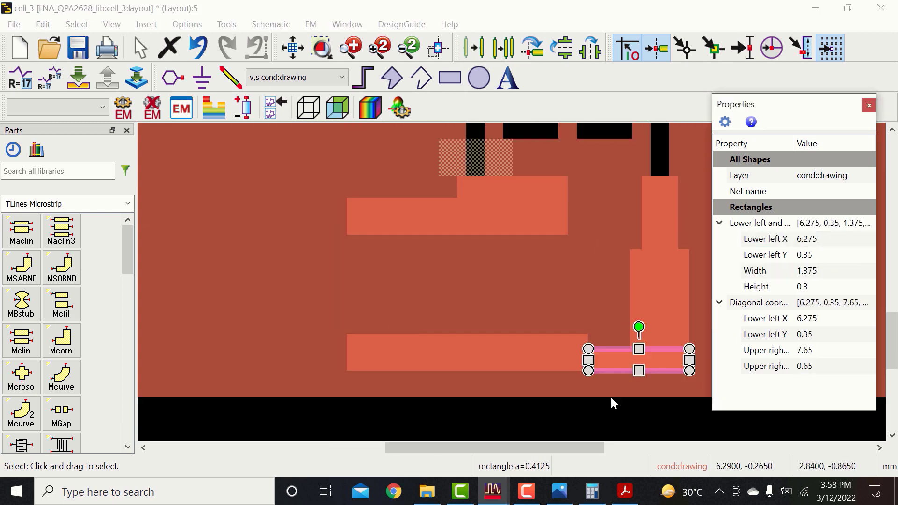
pyautogui.click(589, 410)
# Step: Draw two concentric circles at the left ends of the bias rectangles, with radii of about 1.3 mm and 0.7 mm
pyautogui.click(479, 78)
pyautogui.click(280, 278)
pyautogui.click(375, 280)
pyautogui.click(279, 277)
pyautogui.click(302, 231)
pyautogui.press('Escape')
# Step: Set the outer circle's center to X 3, Y 1.525 and its radius to 1.175
pyautogui.click(262, 285)
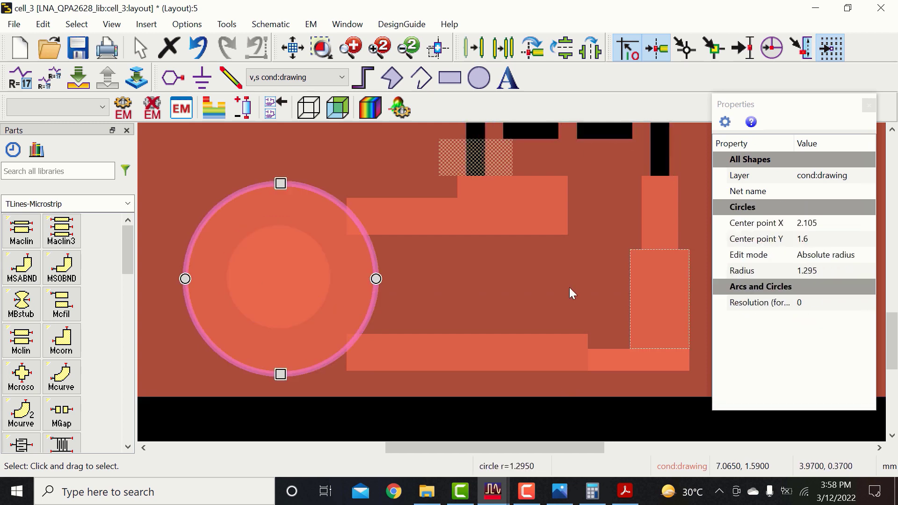
pyautogui.click(847, 223)
pyautogui.write('3')
pyautogui.click(832, 240)
pyautogui.press('Return')
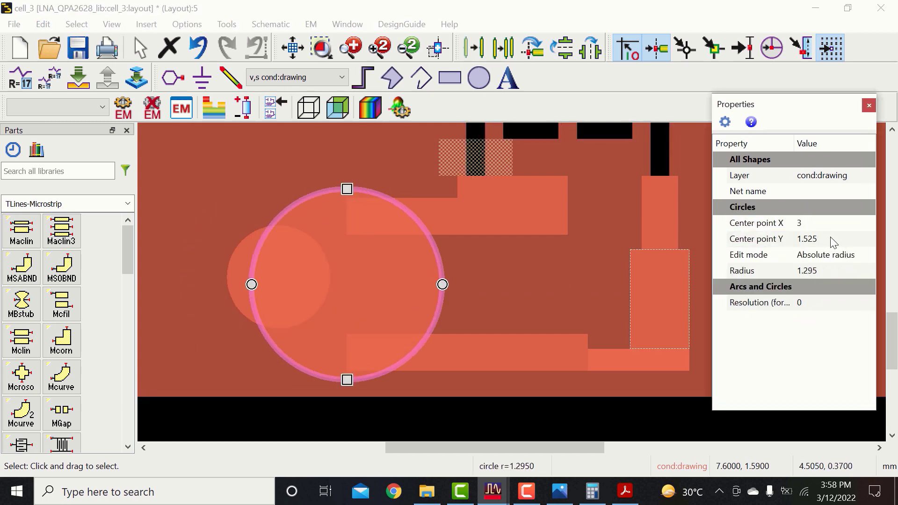
pyautogui.click(823, 270)
pyautogui.write('1.175')
pyautogui.press('Return')
# Step: Set the inner circle's center to X 3, Y 1.525 and its radius to 0.675
pyautogui.click(239, 276)
pyautogui.click(828, 224)
pyautogui.write('3')
pyautogui.press('Return')
pyautogui.click(825, 239)
pyautogui.write('1.525')
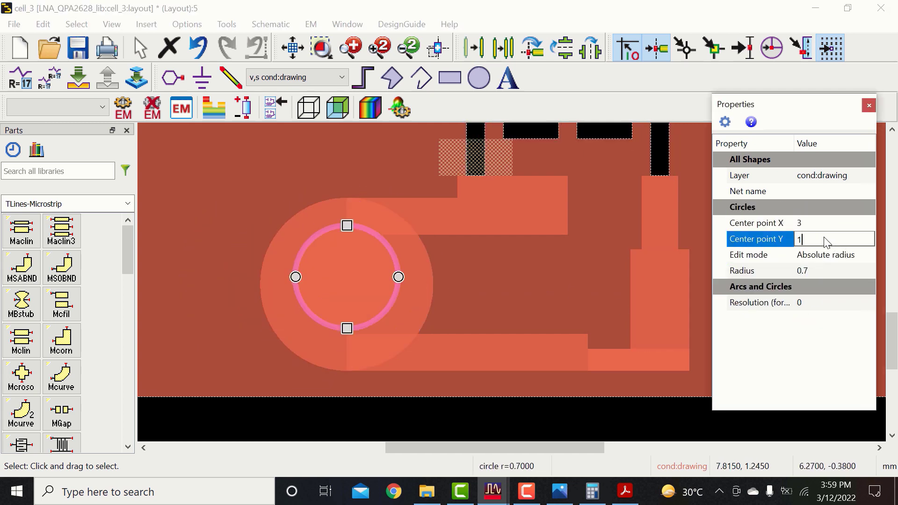
pyautogui.press('Return')
pyautogui.click(830, 272)
pyautogui.write('0.675')
pyautogui.press('Return')
pyautogui.click(461, 421)
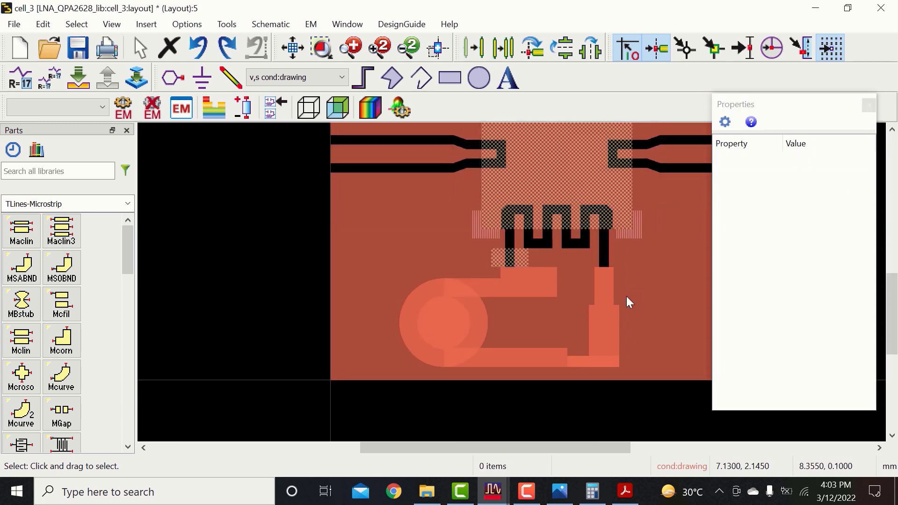
# Step: Cut the lower bias line rectangles out of the ground plane using Union Minus Intersection, leaving both circles out of the selection
pyautogui.keyDown('ctrl'); pyautogui.click(483, 294); pyautogui.keyUp('ctrl')
pyautogui.keyDown('ctrl'); pyautogui.click(415, 251); pyautogui.keyUp('ctrl')
pyautogui.click(43, 24)
pyautogui.moveTo(206, 371)
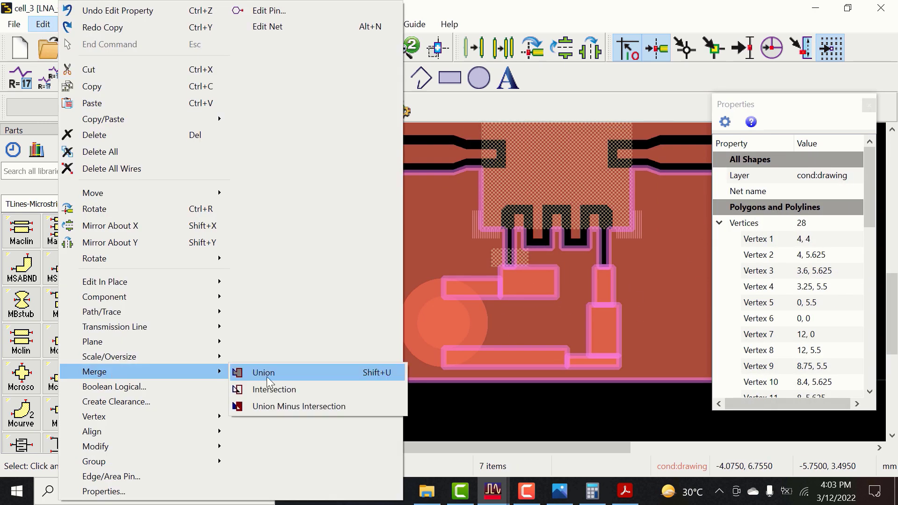
pyautogui.click(267, 378)
pyautogui.scroll(3, 575, 391)
pyautogui.click(511, 402)
# Step: Cut the outer circle out of the ground plane using Union Minus Intersection, keeping the inner circle as metal
pyautogui.click(607, 338)
pyautogui.keyDown('ctrl'); pyautogui.click(678, 287); pyautogui.keyUp('ctrl')
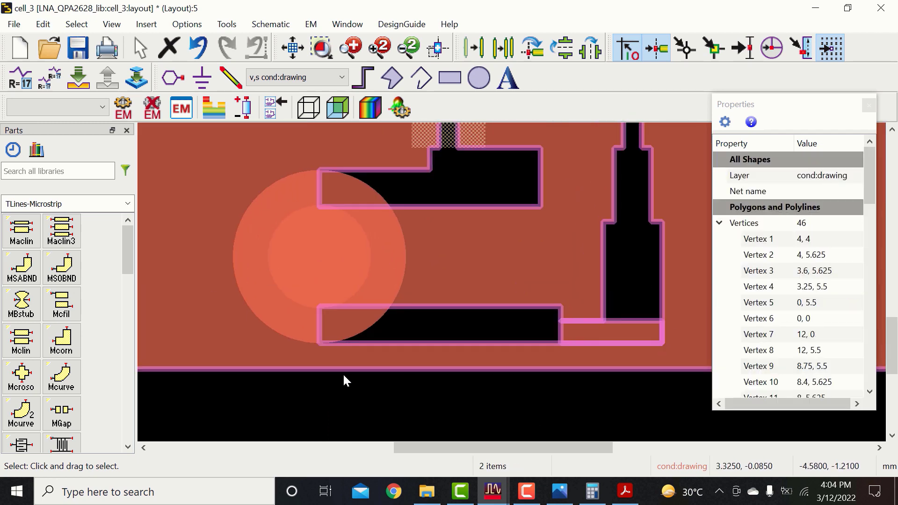
pyautogui.keyDown('ctrl'); pyautogui.click(261, 228); pyautogui.keyUp('ctrl')
pyautogui.click(43, 23)
pyautogui.moveTo(205, 371)
pyautogui.click(275, 392)
pyautogui.click(463, 405)
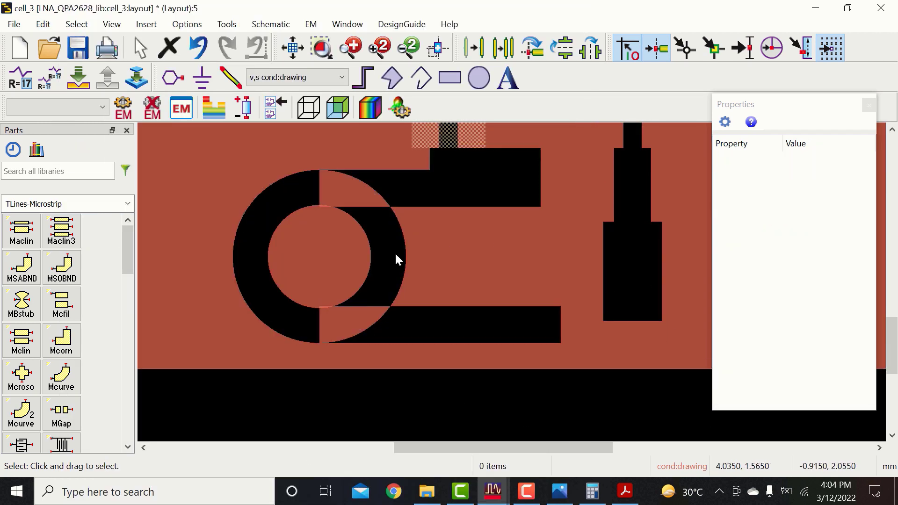
# Step: Delete the two leftover wedge-shaped fragments where the ring meets the upper and lower arms of the bias line
pyautogui.click(450, 258)
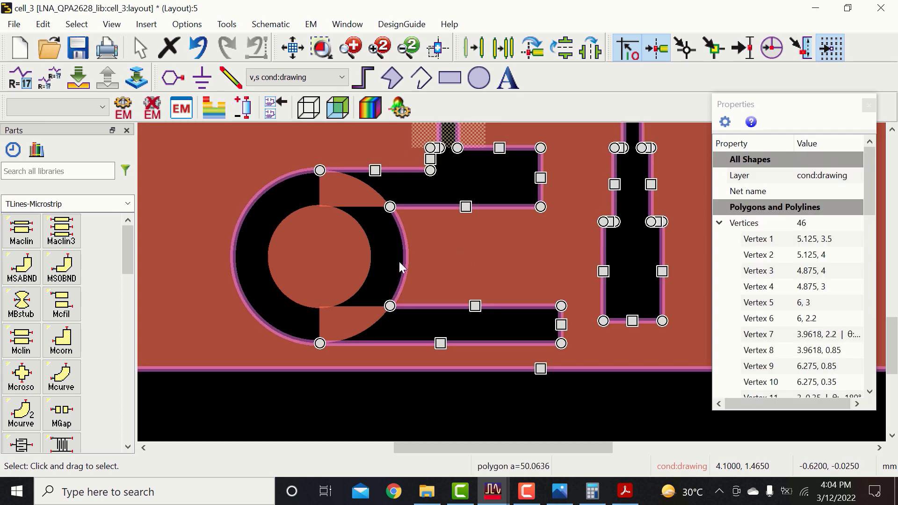
pyautogui.click(466, 391)
pyautogui.scroll(1, 596, 298)
pyautogui.scroll(-5, 596, 298)
pyautogui.scroll(7, 484, 270)
pyautogui.scroll(-3, 515, 286)
pyautogui.click(503, 393)
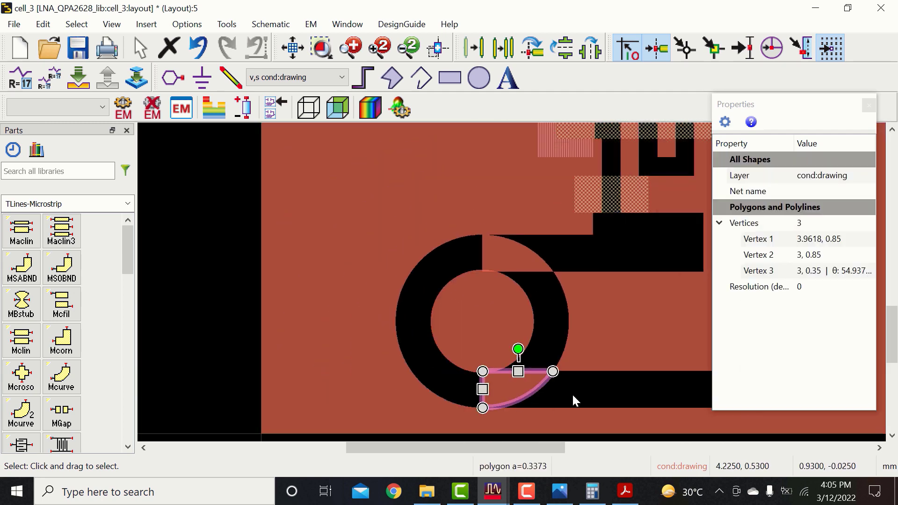
pyautogui.press('Delete')
pyautogui.click(525, 261)
pyautogui.press('Delete')
# Step: Draw a rectangle about 1.87 by 1.37 mm between the bias line arms, bridging the inner circle and the ground plane
pyautogui.scroll(-3, 533, 367)
pyautogui.scroll(5, 479, 288)
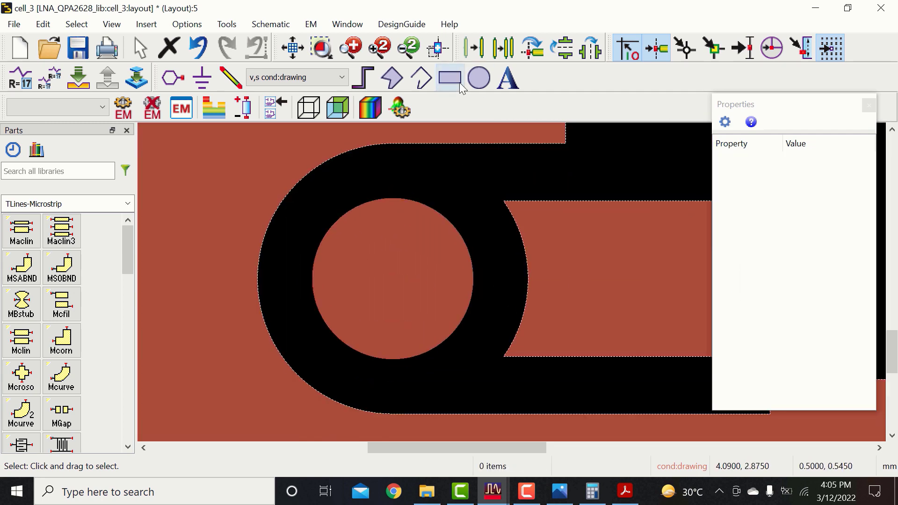
pyautogui.click(450, 80)
pyautogui.scroll(-2, 494, 198)
pyautogui.scroll(5, 478, 231)
pyautogui.scroll(1, 477, 233)
pyautogui.click(506, 275)
pyautogui.scroll(-6, 506, 275)
pyautogui.scroll(5, 496, 280)
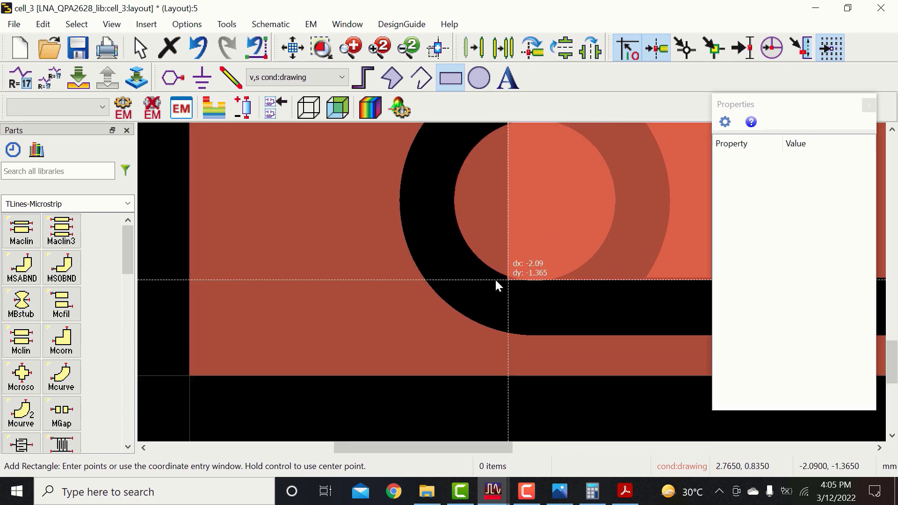
pyautogui.click(513, 297)
pyautogui.scroll(-6, 508, 278)
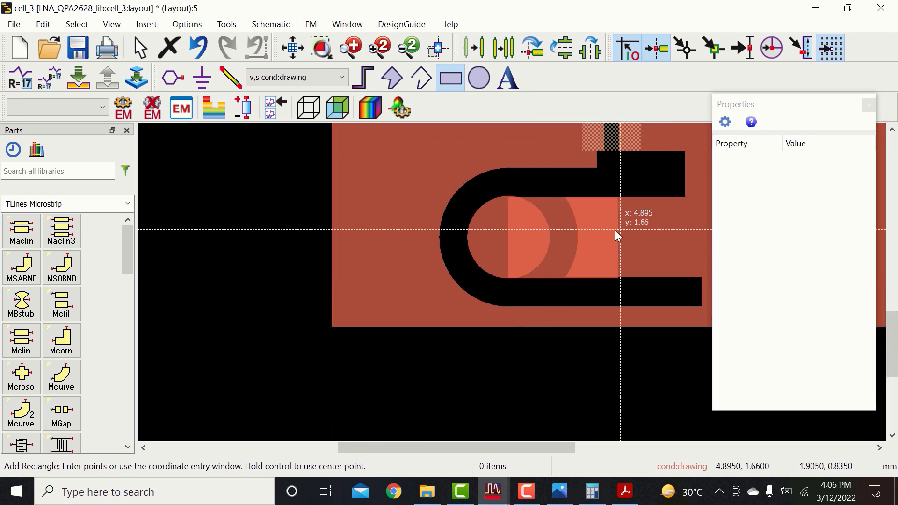
# Step: Merge the ground plane, the bridging rectangle and the inner circle into one polygon with Union
pyautogui.press('Escape')
pyautogui.click(638, 246)
pyautogui.keyDown('ctrl'); pyautogui.click(533, 249); pyautogui.keyUp('ctrl')
pyautogui.keyDown('ctrl'); pyautogui.click(501, 247); pyautogui.keyUp('ctrl')
pyautogui.click(43, 24)
pyautogui.click(299, 355)
pyautogui.click(473, 372)
# Step: Align the inner edge of the lower bias arm at Y 0.825 to remove the small step in its outline
pyautogui.scroll(4, 457, 296)
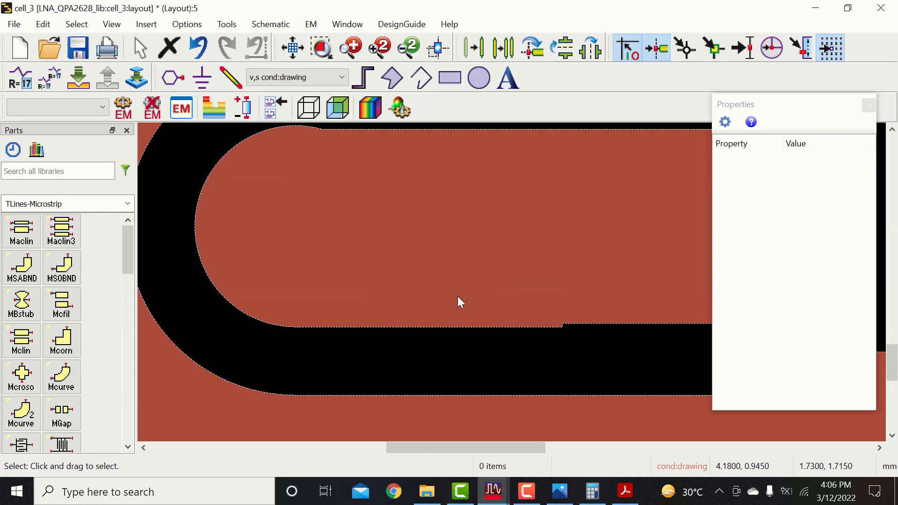
pyautogui.scroll(-4, 458, 296)
pyautogui.scroll(5, 593, 307)
pyautogui.click(491, 254)
pyautogui.moveTo(489, 257); pyautogui.dragTo(516, 271)
pyautogui.scroll(3, 467, 258)
pyautogui.click(512, 311)
pyautogui.click(443, 315)
pyautogui.scroll(-7, 509, 280)
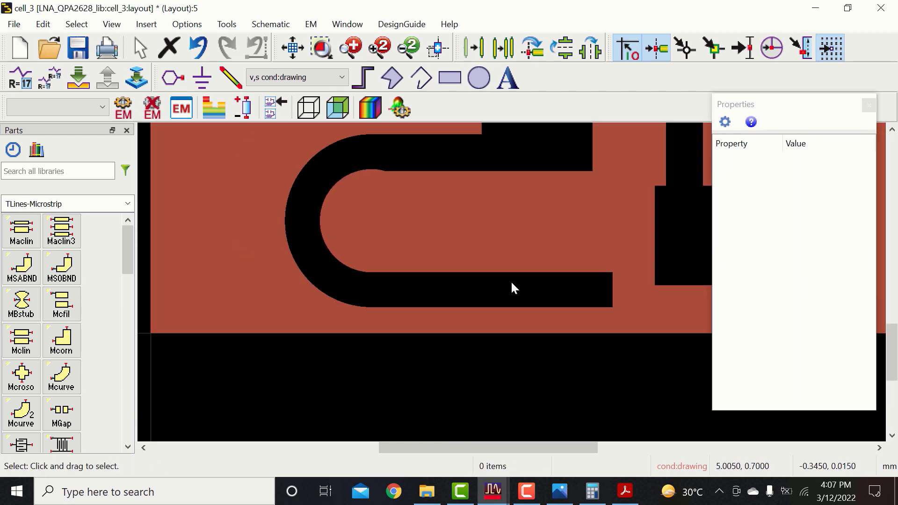
# Step: Delete the plain upper ground plane polygon
pyautogui.scroll(-6, 405, 272)
pyautogui.scroll(4, 591, 277)
pyautogui.click(596, 281)
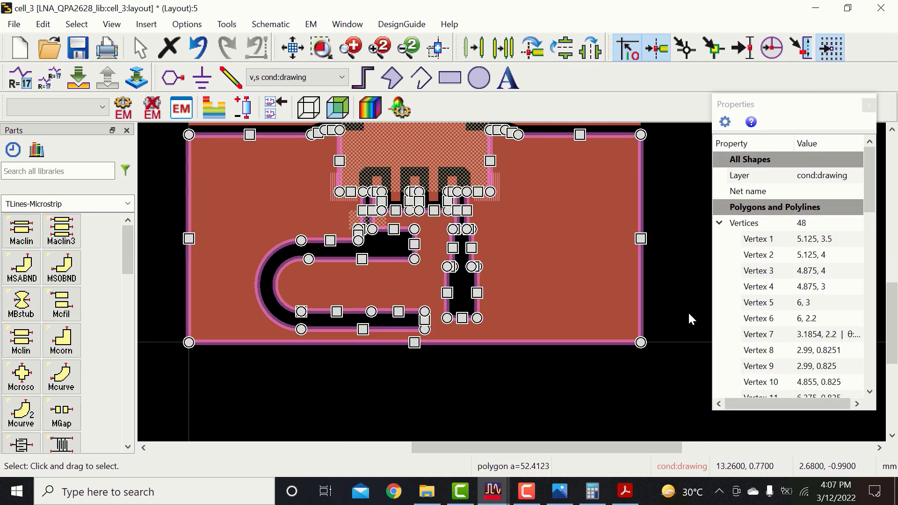
pyautogui.scroll(-4, 473, 339)
pyautogui.click(501, 240)
pyautogui.scroll(3, 480, 279)
pyautogui.scroll(-4, 529, 214)
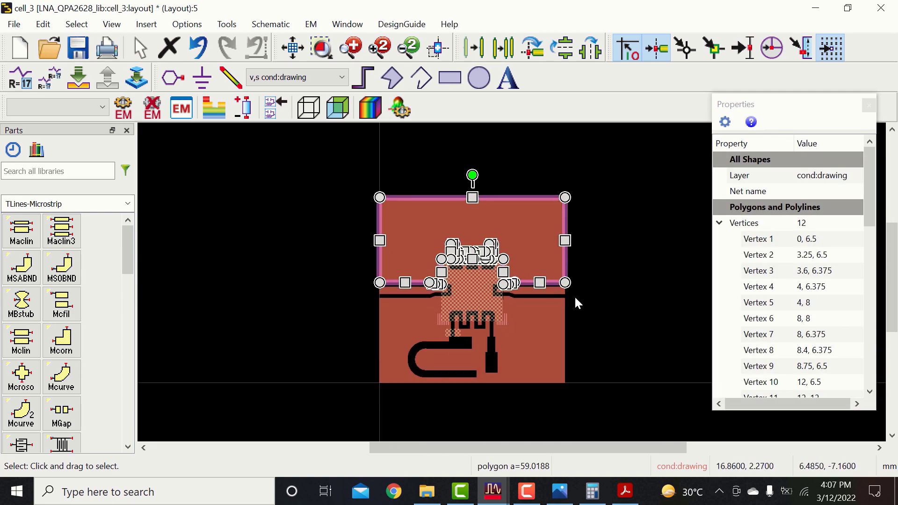
pyautogui.click(654, 274)
# Step: Copy the lower ground plane about reference point 6, 6 and mirror it vertically to form the upper half
pyautogui.click(556, 333)
pyautogui.click(503, 48)
pyautogui.scroll(8, 475, 351)
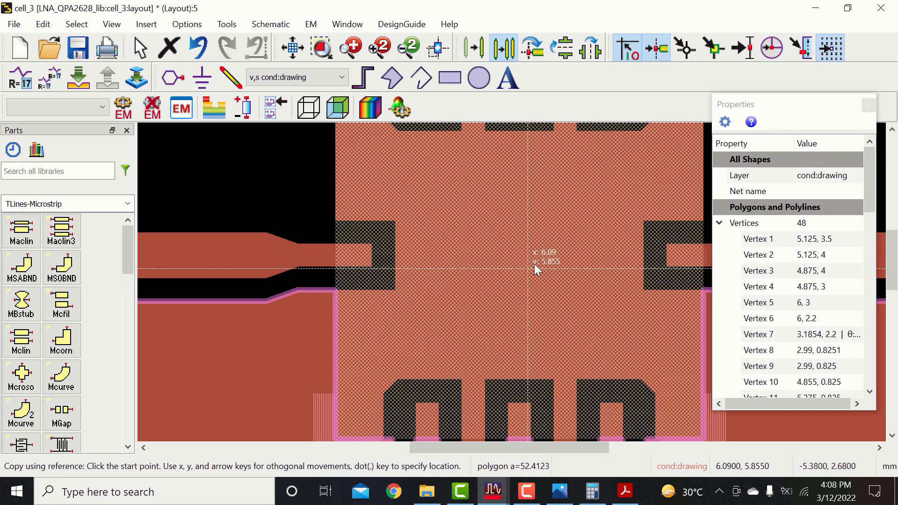
pyautogui.scroll(3, 525, 260)
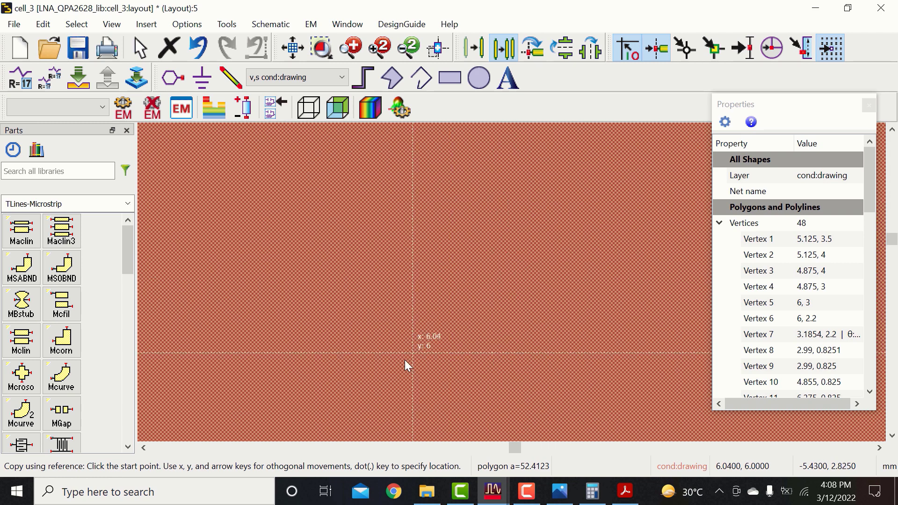
pyautogui.click(395, 285)
pyautogui.scroll(5, 514, 258)
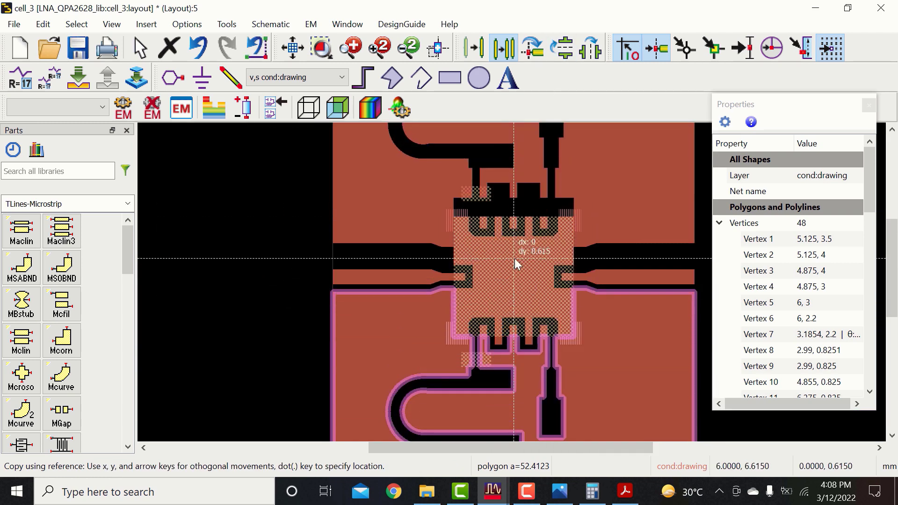
pyautogui.scroll(3, 458, 280)
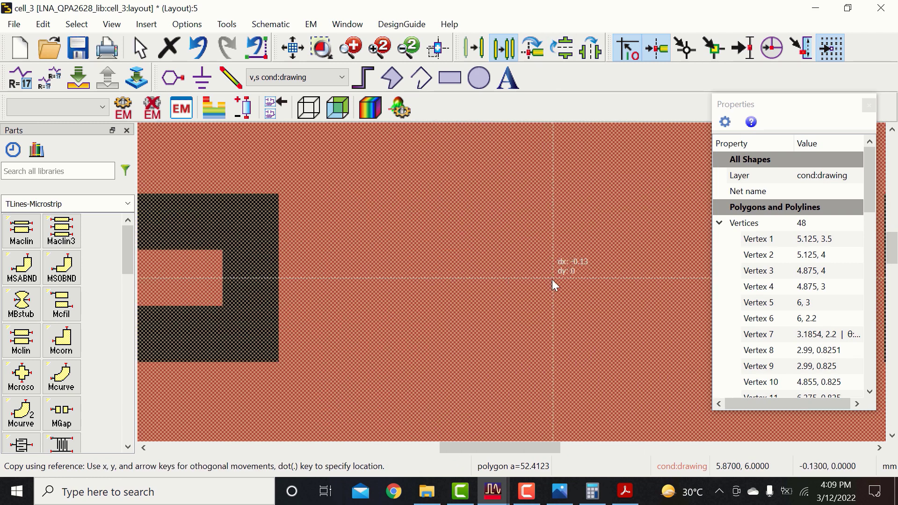
pyautogui.click(601, 273)
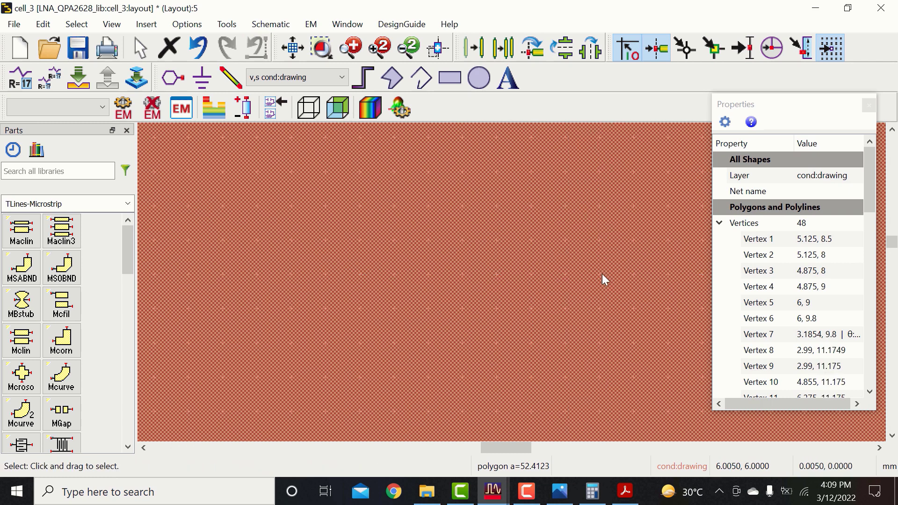
pyautogui.scroll(-15, 555, 279)
pyautogui.click(351, 189)
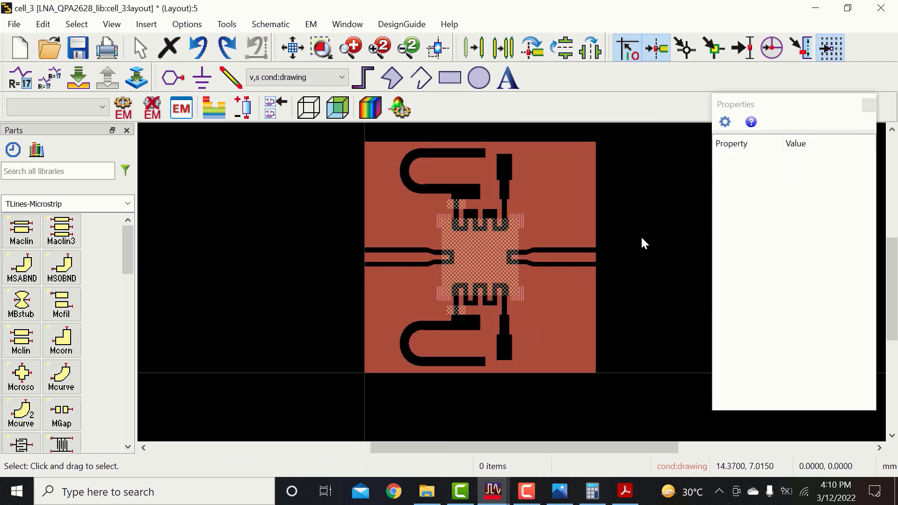
# Step: Inspect the pad and bias line cutouts, close the Properties window and switch to the reference image
pyautogui.scroll(8, 557, 298)
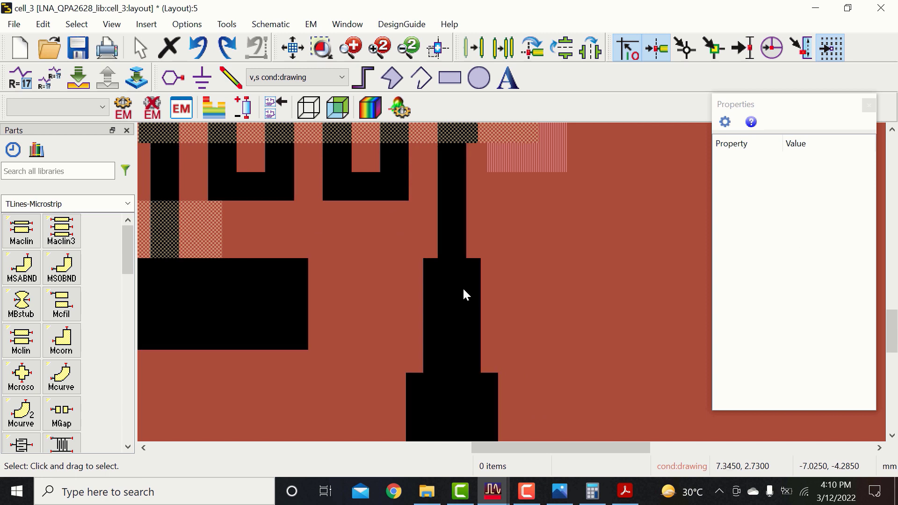
pyautogui.scroll(-2, 462, 287)
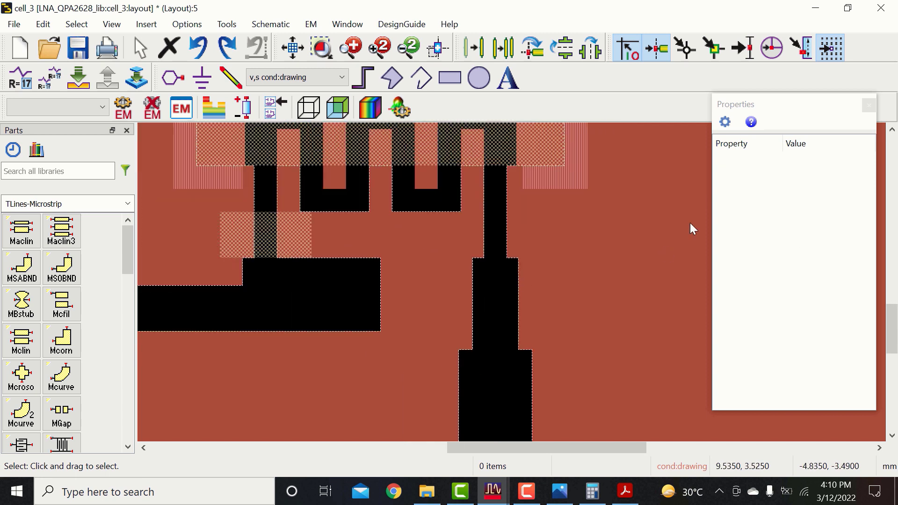
pyautogui.click(867, 106)
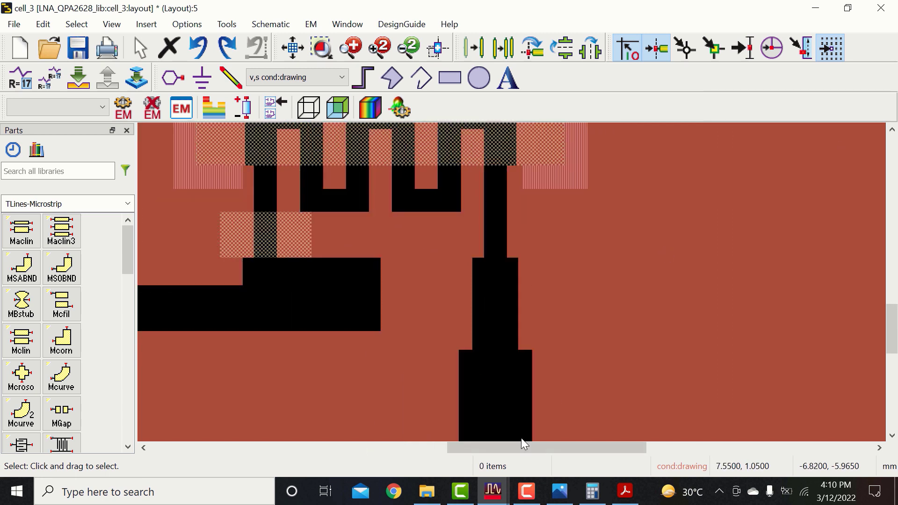
pyautogui.click(560, 495)
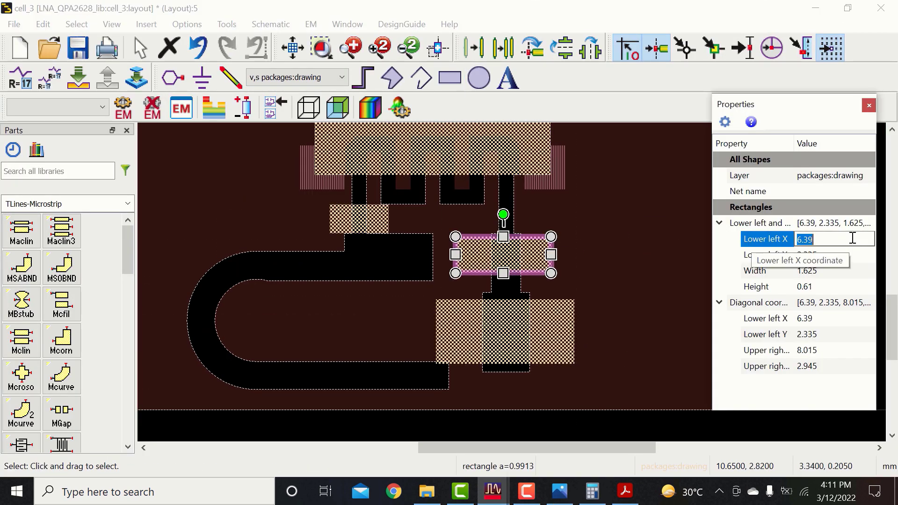
# Step: Set the lower left Y of the upper packages-layer rectangle on the lower bias line to 2.075
pyautogui.click(828, 256)
pyautogui.write('2.075')
pyautogui.press('Return')
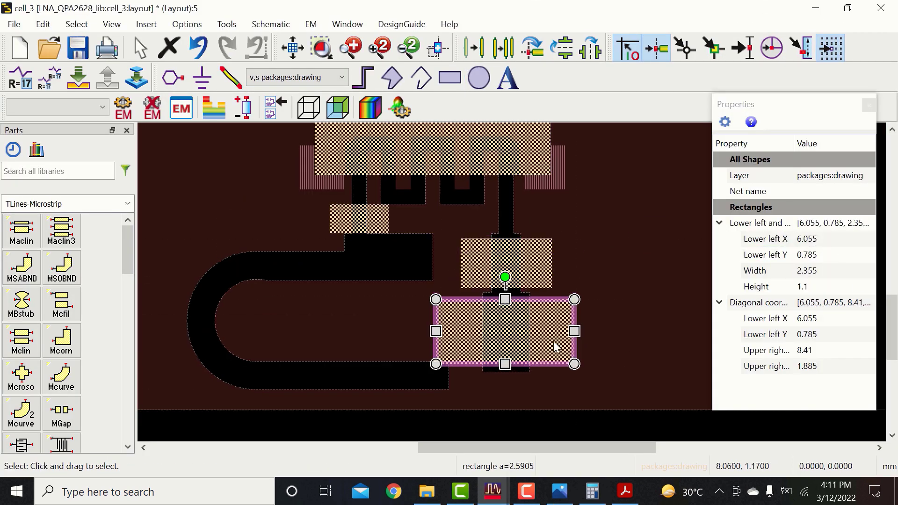
# Step: Set the lower left corner of the larger packages-layer rectangle to X 6.275, Y 0.65
pyautogui.click(828, 239)
pyautogui.write('6.275')
pyautogui.press('Return')
pyautogui.click(827, 255)
pyautogui.write('0.65')
pyautogui.press('Return')
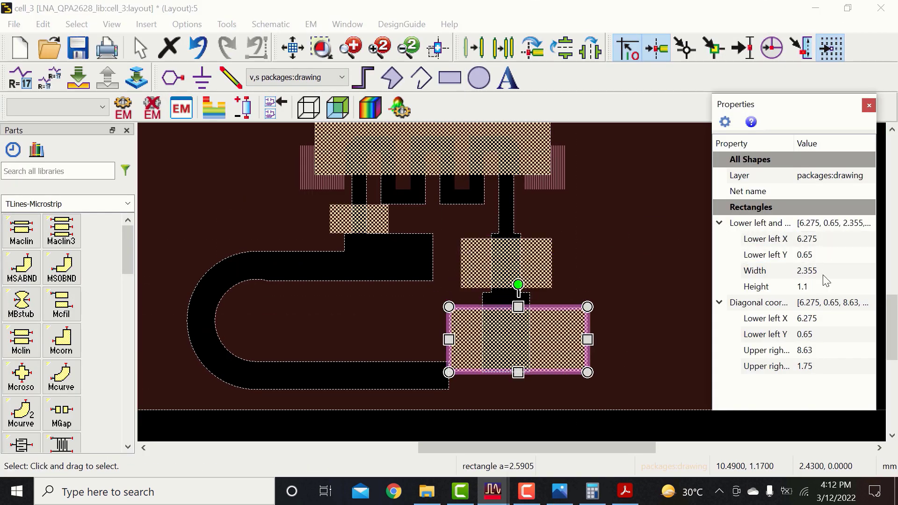
pyautogui.press('Return')
# Step: Copy both component rectangles with a reference point and place them mirrored on the matching upper bias line
pyautogui.click(506, 263)
pyautogui.keyDown('ctrl'); pyautogui.click(512, 340); pyautogui.keyUp('ctrl')
pyautogui.scroll(1, 537, 299)
pyautogui.click(503, 47)
pyautogui.scroll(6, 549, 285)
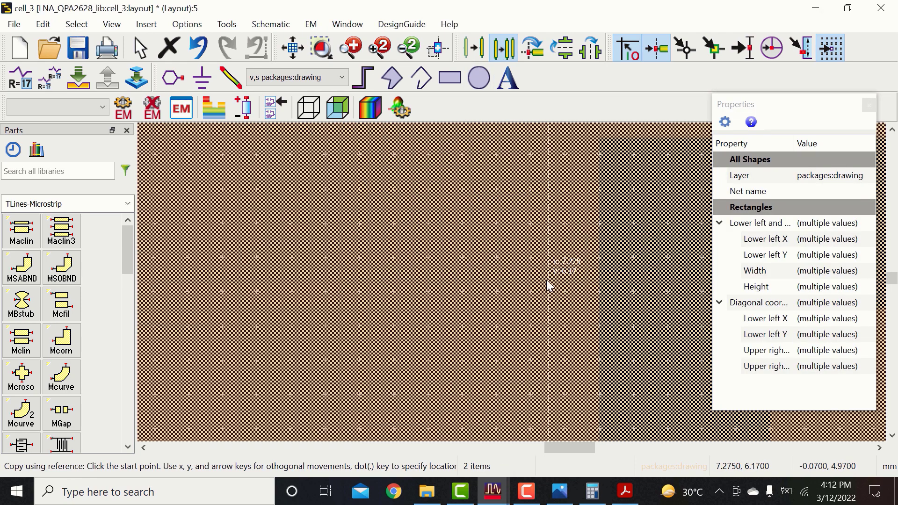
pyautogui.scroll(-4, 538, 292)
pyautogui.scroll(4, 508, 299)
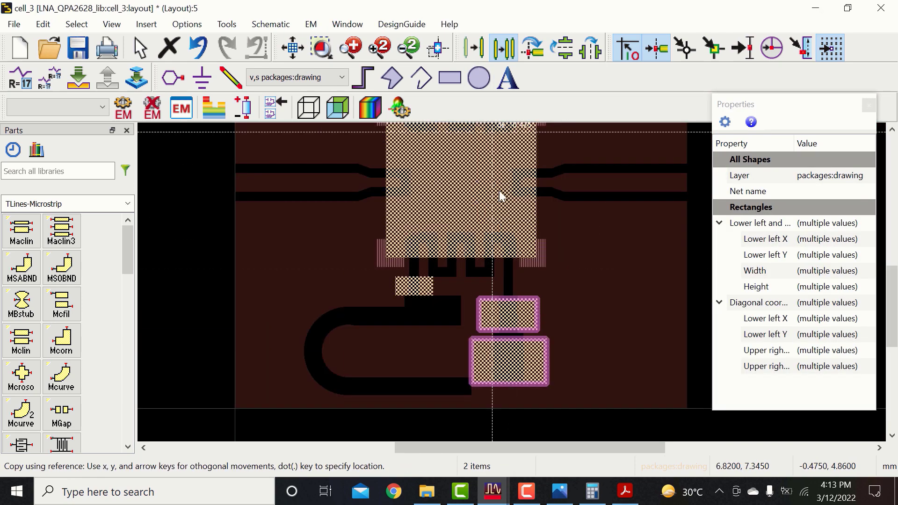
pyautogui.scroll(10, 489, 296)
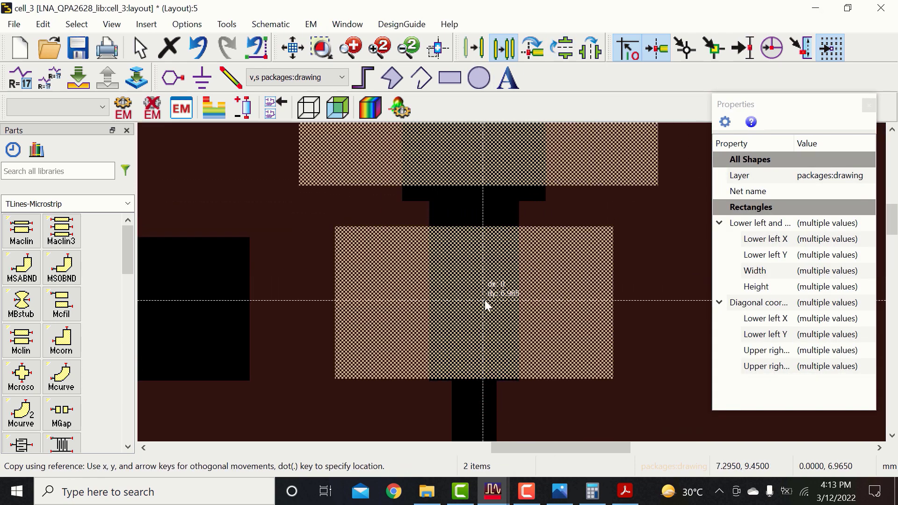
pyautogui.scroll(-6, 464, 312)
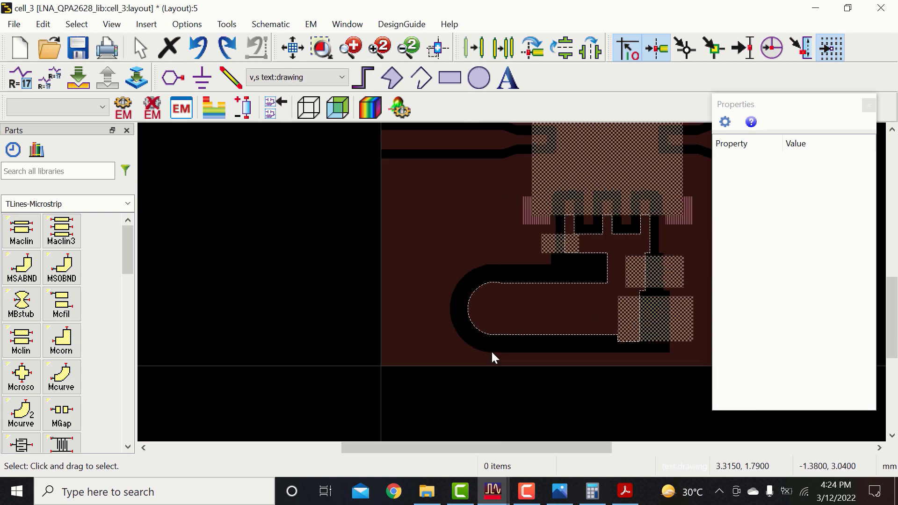
# Step: Add the text label VGG at the lower bias line's bend and set its size to 0.5
pyautogui.scroll(3, 491, 355)
pyautogui.click(482, 253)
pyautogui.press('Escape')
pyautogui.press('Escape')
pyautogui.click(521, 271)
pyautogui.click(520, 268)
pyautogui.click(834, 239)
pyautogui.write('0.5')
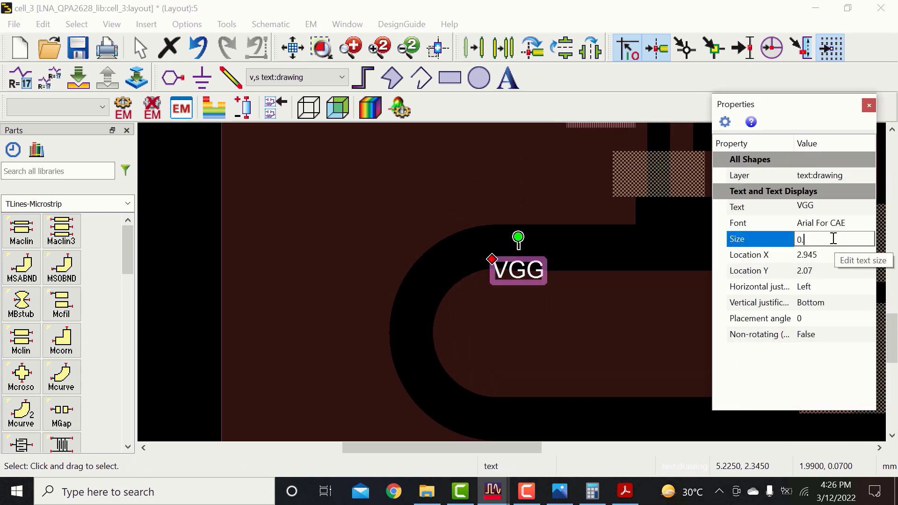
pyautogui.press('Return')
# Step: Move the VGG label along the lower bias line's bend to X 2.27, Y 2.07
pyautogui.click(473, 48)
pyautogui.scroll(-5, 488, 291)
pyautogui.scroll(-1, 496, 299)
pyautogui.scroll(6, 505, 322)
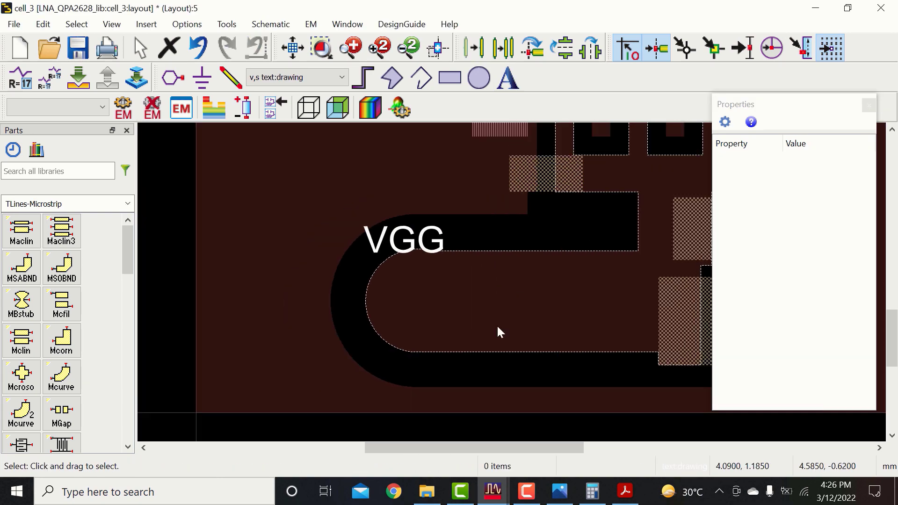
pyautogui.click(299, 367)
pyautogui.moveTo(297, 370); pyautogui.dragTo(513, 275)
pyautogui.scroll(-2, 468, 315)
pyautogui.scroll(5, 468, 315)
pyautogui.scroll(-6, 496, 285)
pyautogui.scroll(5, 475, 290)
pyautogui.click(475, 291)
pyautogui.scroll(-6, 508, 285)
# Step: Copy the VGG label onto the upper bias line's bend and change the copy's text to VDD
pyautogui.click(337, 273)
pyautogui.hotkey('ctrl', 'c')
pyautogui.hotkey('ctrl', 'v')
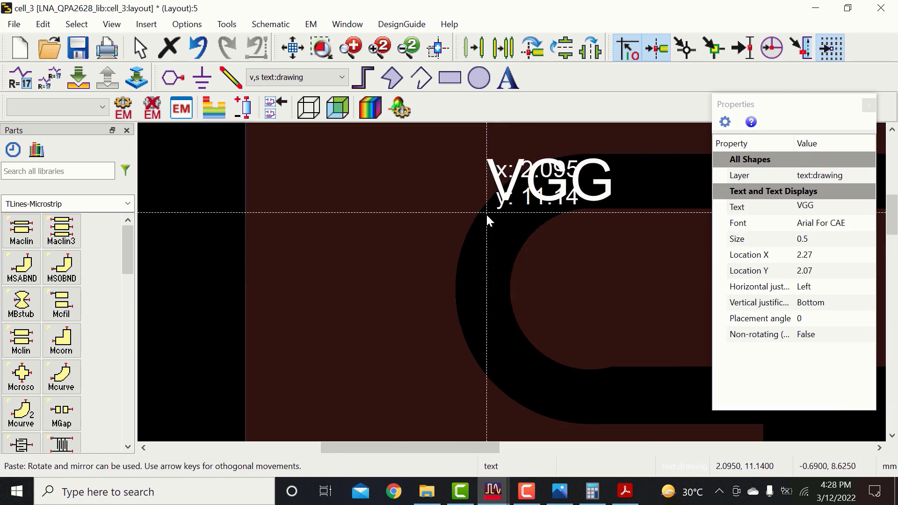
pyautogui.click(486, 214)
pyautogui.doubleClick(518, 194)
pyautogui.write('VDD')
pyautogui.click(523, 298)
# Step: Paste further VGG labels beside the component rectangles and rename the one by the smaller lower rectangle C6
pyautogui.hotkey('ctrl', 'v')
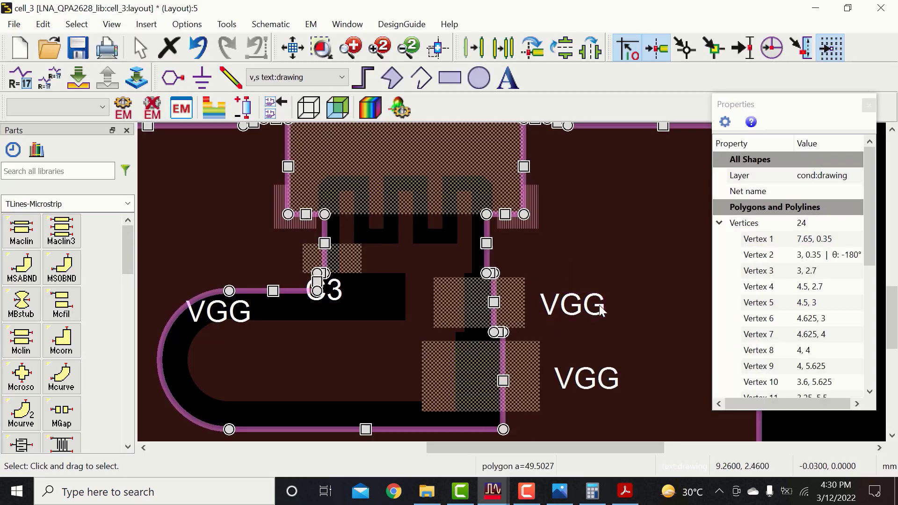
pyautogui.click(572, 305)
pyautogui.click(826, 207)
pyautogui.write('C6')
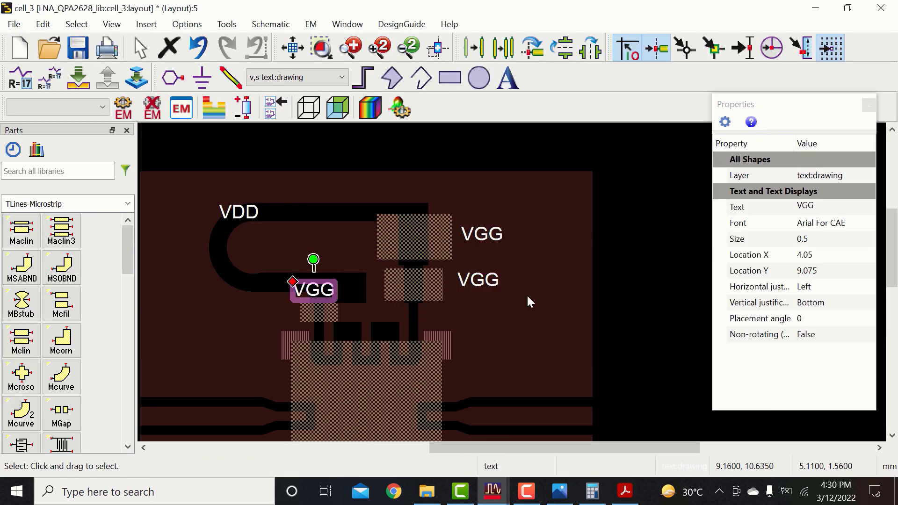
# Step: Check the PDF datasheet for the capacitor designators and label the upper bias line's components C18, C15 and C12
pyautogui.click(625, 491)
pyautogui.click(493, 491)
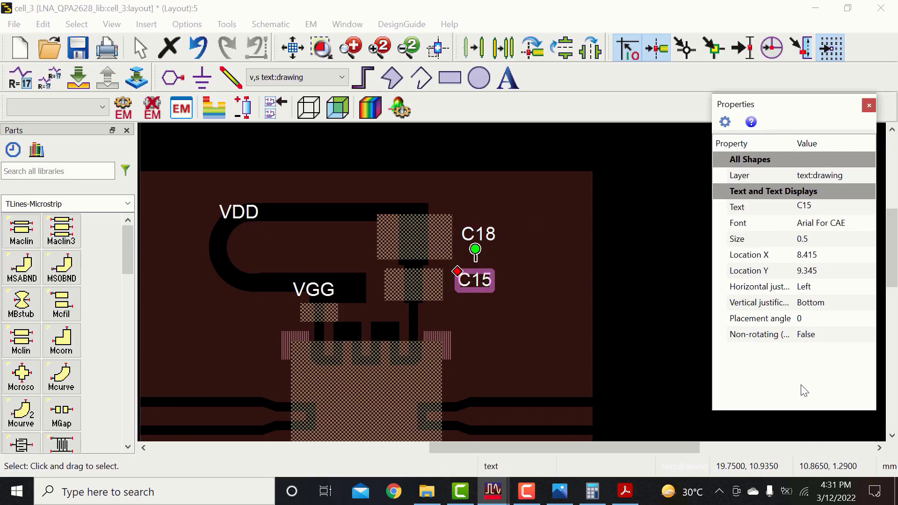
pyautogui.click(823, 209)
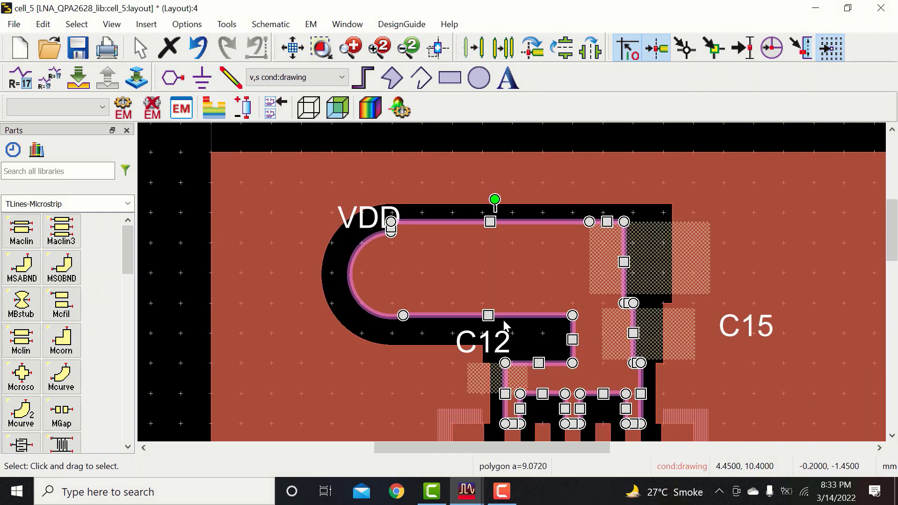
# Step: In the cell_5 layout, move the lower edge of the metal inside the upper bias loop upward, widening the cutout
pyautogui.moveTo(505, 327); pyautogui.dragTo(494, 250)
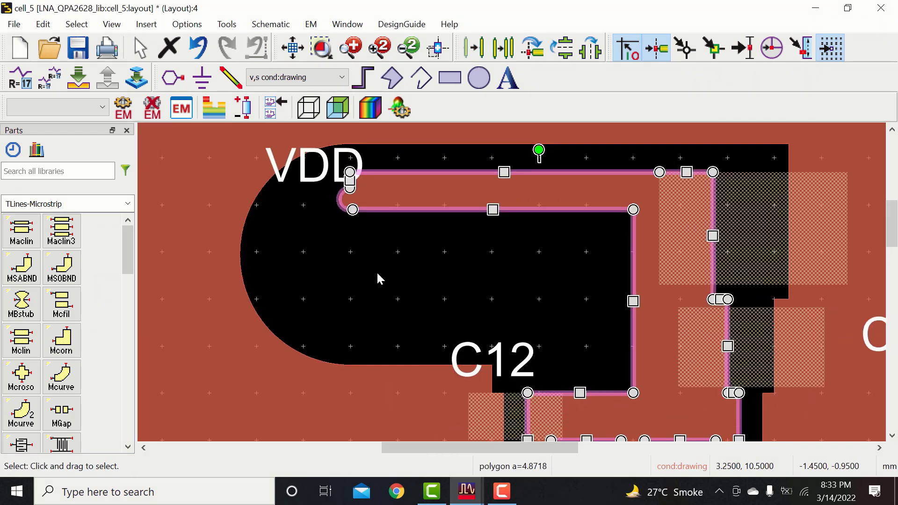
# Step: Draw conductor rectangles over the VDD bend and inside the upper bias loop, leaving only a thin cutout outline
pyautogui.moveTo(377, 277); pyautogui.dragTo(420, 237)
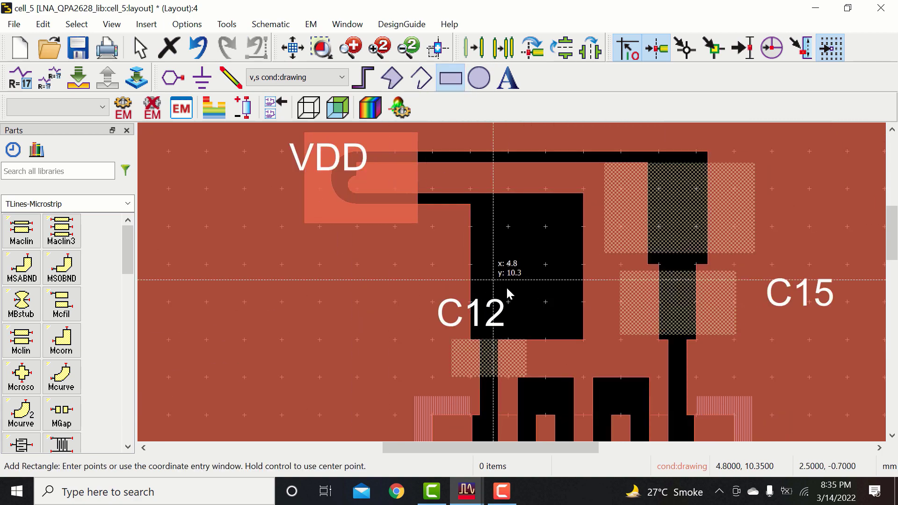
pyautogui.scroll(2, 506, 289)
pyautogui.scroll(-5, 459, 226)
pyautogui.scroll(6, 551, 356)
pyautogui.click(536, 315)
pyautogui.scroll(-7, 519, 285)
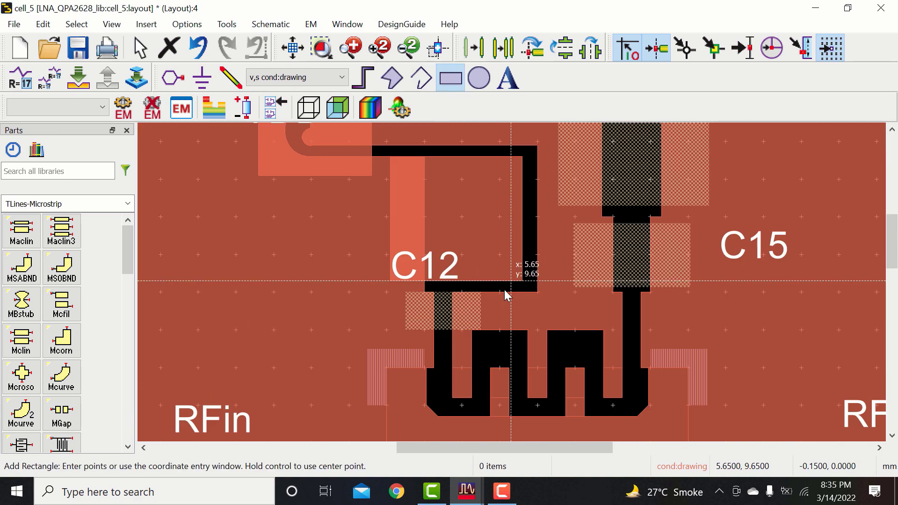
pyautogui.press('Escape')
# Step: Merge the added rectangles with the surrounding upper ground plane into one polygon
pyautogui.click(468, 212)
pyautogui.keyDown('ctrl'); pyautogui.click(370, 188); pyautogui.keyUp('ctrl')
pyautogui.keyDown('ctrl'); pyautogui.click(354, 256); pyautogui.keyUp('ctrl')
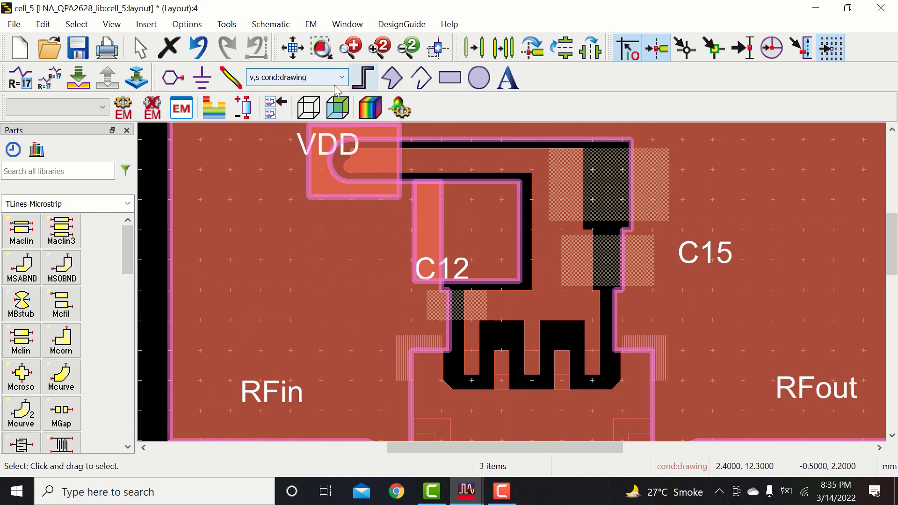
pyautogui.keyDown('ctrl'); pyautogui.click(443, 162); pyautogui.keyUp('ctrl')
pyautogui.click(43, 25)
pyautogui.moveTo(101, 371)
pyautogui.click(269, 371)
pyautogui.click(160, 220)
pyautogui.scroll(-1, 476, 393)
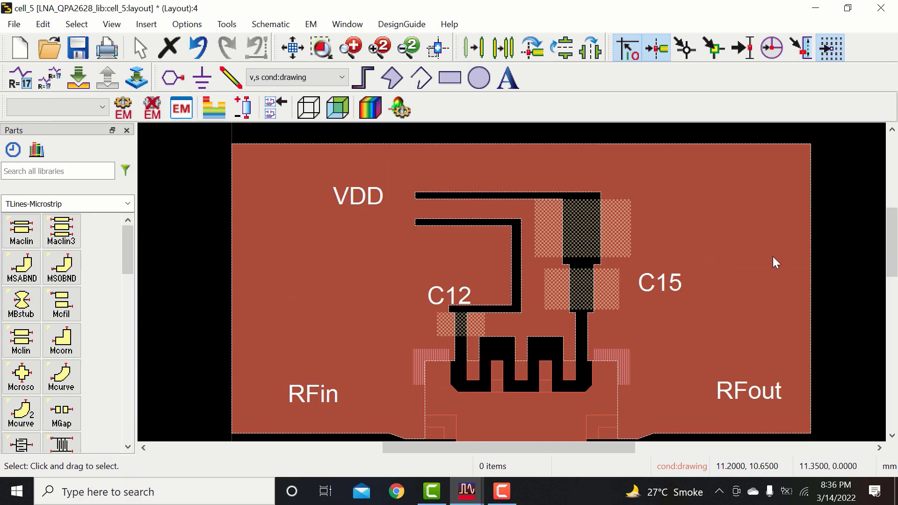
# Step: Draw two concentric conductor circles below the VDD label, the outer with a 1 mm radius and the inner set to 0.8 mm
pyautogui.scroll(-2, 775, 261)
pyautogui.click(479, 78)
pyautogui.scroll(3, 504, 257)
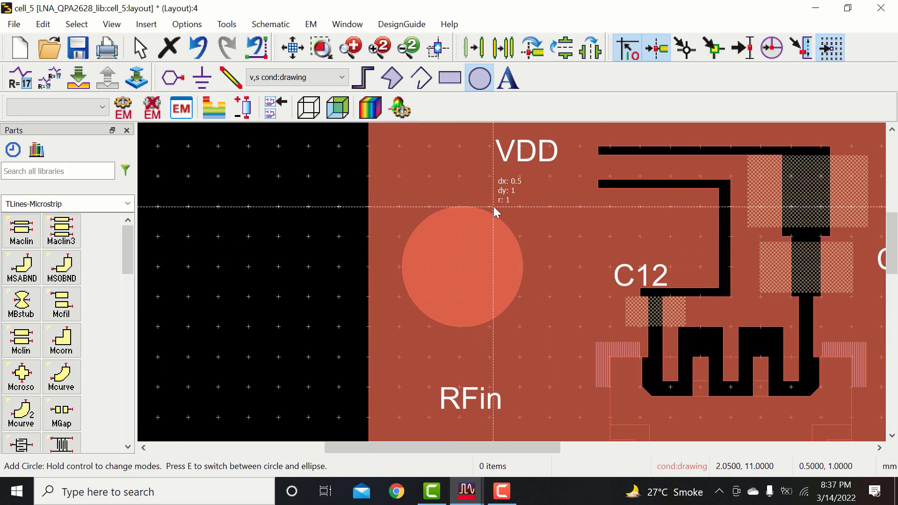
pyautogui.click(461, 267)
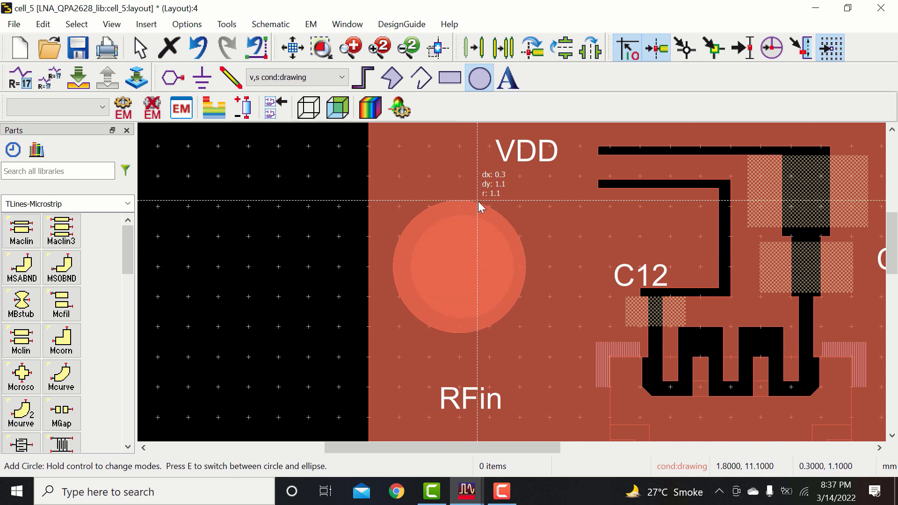
pyautogui.click(479, 210)
pyautogui.press('Escape')
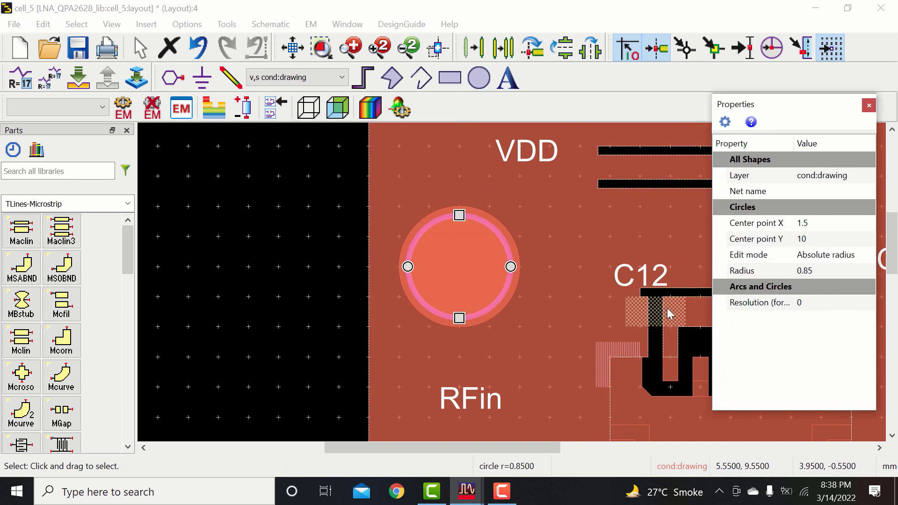
pyautogui.click(868, 106)
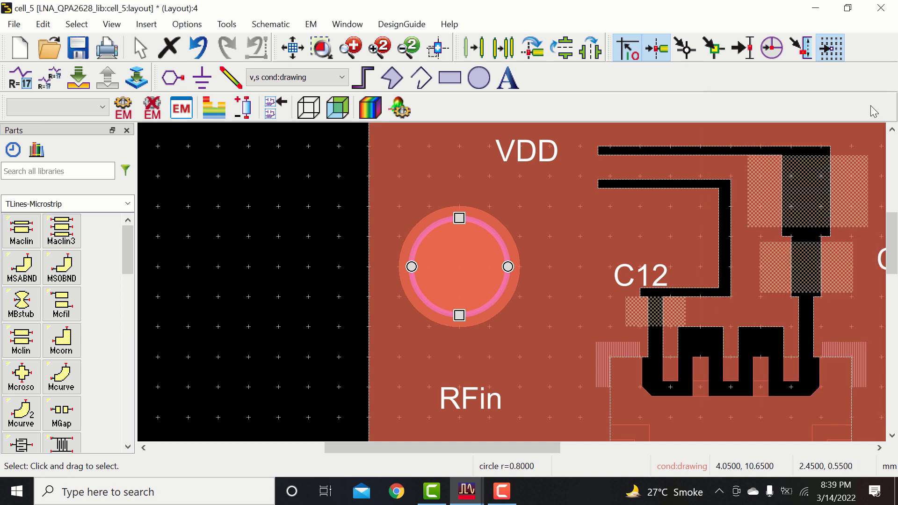
# Step: Merge the two circles into a ring and cut it out of the upper ground plane
pyautogui.keyDown('ctrl'); pyautogui.click(465, 212); pyautogui.keyUp('ctrl')
pyautogui.click(43, 25)
pyautogui.moveTo(141, 373)
pyautogui.click(357, 406)
pyautogui.keyDown('ctrl'); pyautogui.click(417, 192); pyautogui.keyUp('ctrl')
pyautogui.click(43, 24)
pyautogui.click(652, 217)
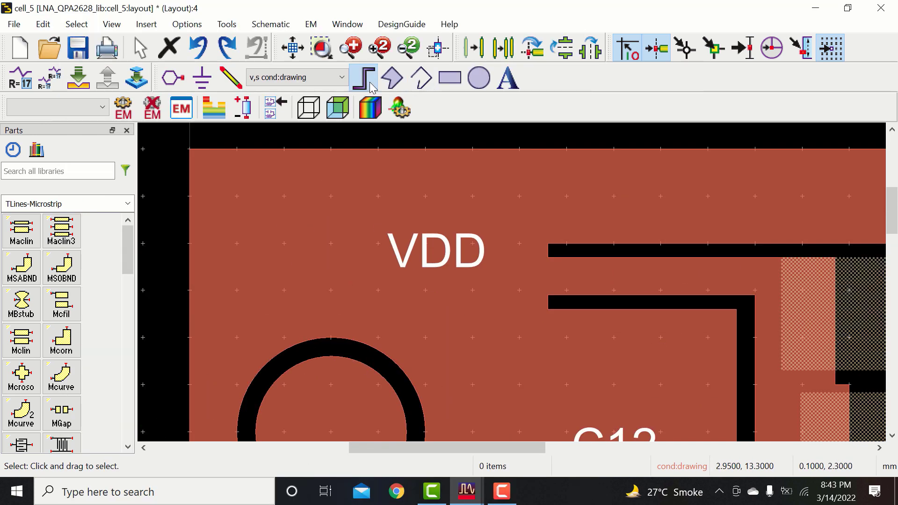
# Step: Draw two 0.2 mm wide round-ended paths connecting the open ends of the upper bias cutout to the ring
pyautogui.click(363, 77)
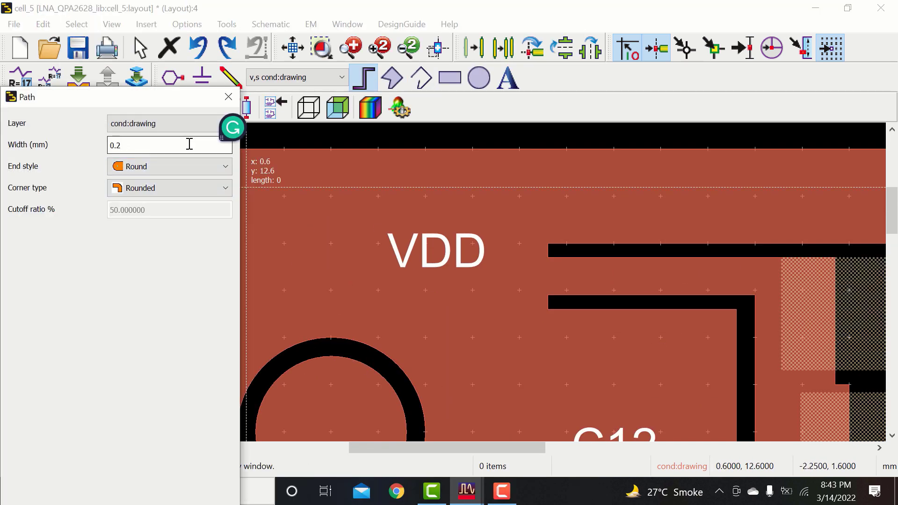
pyautogui.click(548, 250)
pyautogui.scroll(-2, 548, 250)
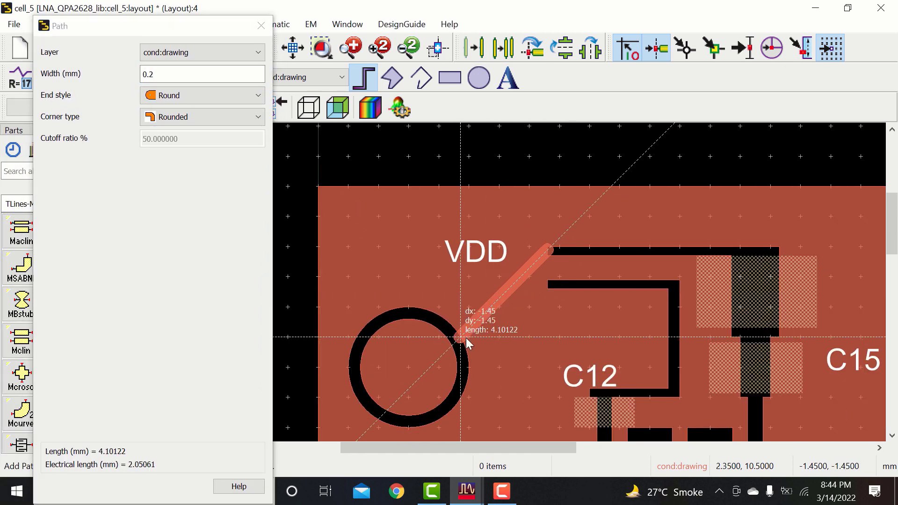
pyautogui.scroll(2, 456, 347)
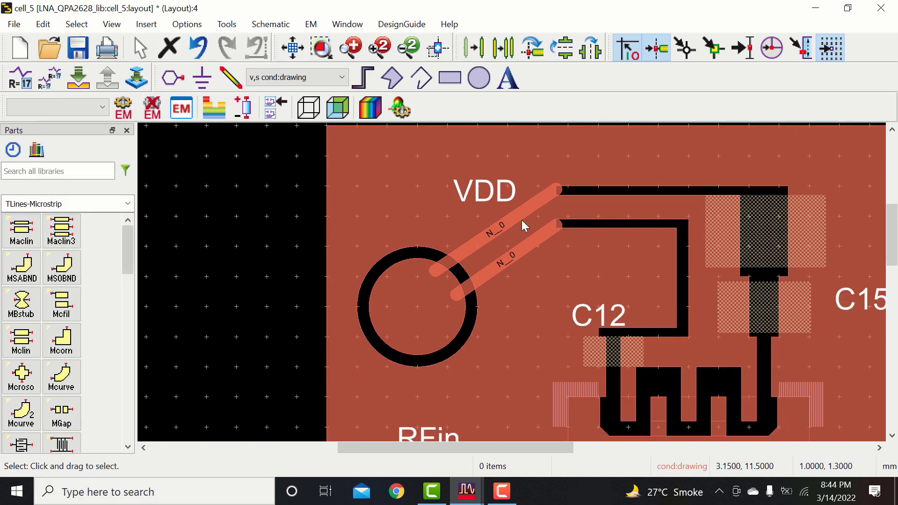
pyautogui.scroll(3, 520, 220)
pyautogui.scroll(3, 515, 282)
pyautogui.scroll(-5, 514, 281)
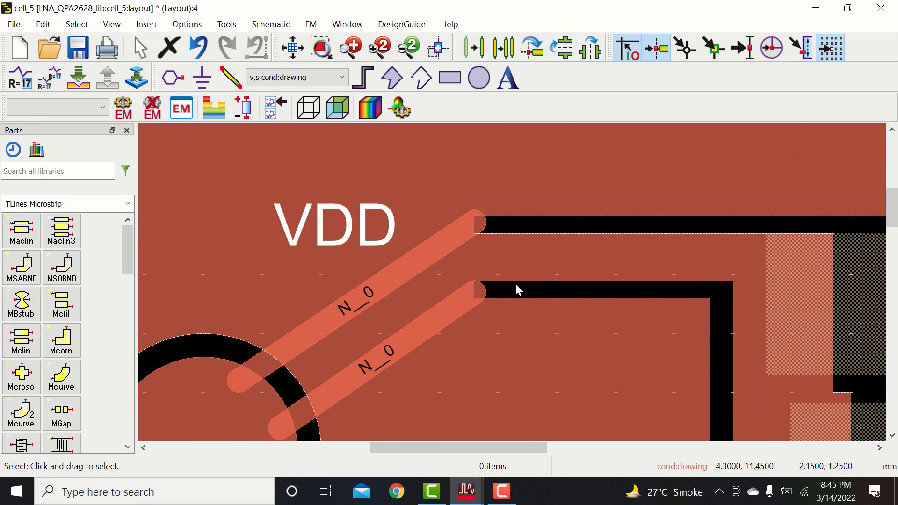
# Step: Merge the two diagonal paths with the upper ground plane so that their overlap is cut out
pyautogui.scroll(2, 533, 226)
pyautogui.click(387, 284)
pyautogui.keyDown('ctrl'); pyautogui.click(392, 359); pyautogui.keyUp('ctrl')
pyautogui.scroll(-5, 505, 290)
pyautogui.keyDown('ctrl'); pyautogui.click(548, 276); pyautogui.keyUp('ctrl')
pyautogui.click(43, 25)
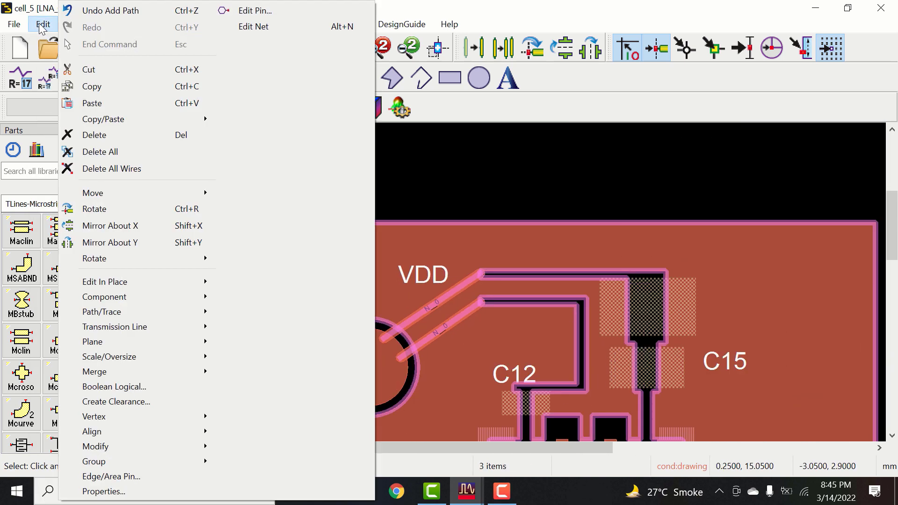
pyautogui.moveTo(96, 373)
pyautogui.click(323, 390)
pyautogui.click(503, 201)
# Step: Delete the leftover path fragments inside the ring and at the trace bends
pyautogui.scroll(4, 367, 333)
pyautogui.click(424, 340)
pyautogui.press('Delete')
pyautogui.click(465, 384)
pyautogui.press('Delete')
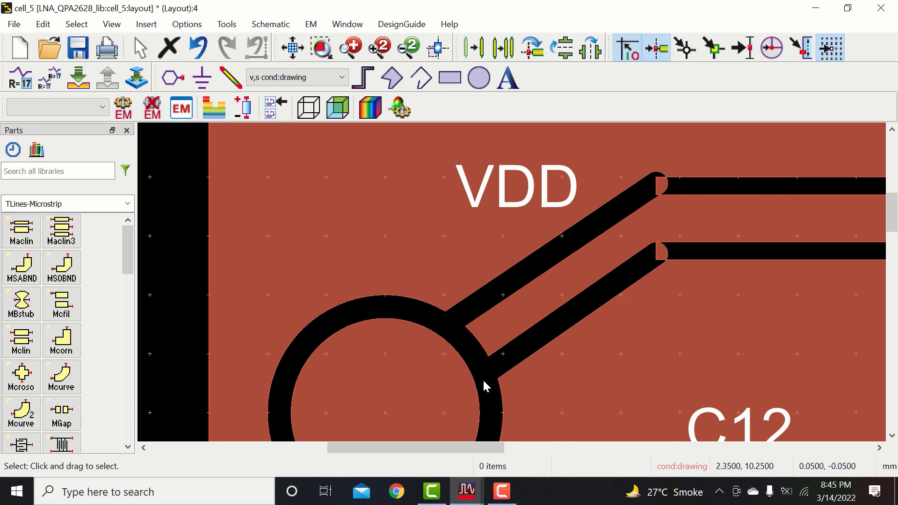
pyautogui.click(661, 186)
pyautogui.press('Delete')
pyautogui.scroll(2, 720, 188)
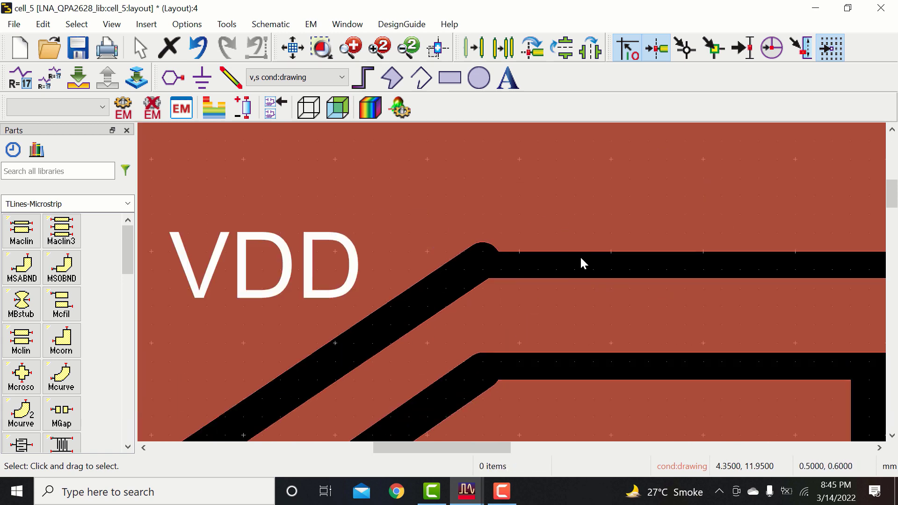
# Step: Draw a rectangle over the rounded bump at the upper trace bend and merge it with the ground plane
pyautogui.click(446, 79)
pyautogui.scroll(5, 499, 244)
pyautogui.click(545, 301)
pyautogui.click(386, 246)
pyautogui.press('Escape')
pyautogui.click(508, 286)
pyautogui.keyDown('ctrl'); pyautogui.click(517, 269); pyautogui.keyUp('ctrl')
pyautogui.click(43, 25)
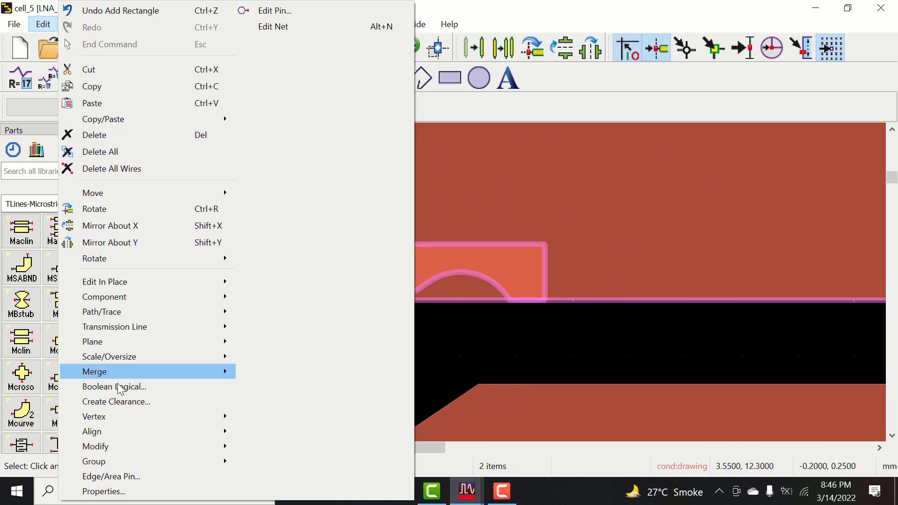
pyautogui.click(271, 372)
pyautogui.scroll(-6, 477, 281)
# Step: Adjust the polygon vertices at the bias trace bends to turn the rounded cutout corners into sharp ones
pyautogui.click(527, 293)
pyautogui.moveTo(438, 297); pyautogui.dragTo(505, 297)
pyautogui.scroll(4, 397, 323)
pyautogui.moveTo(677, 321)
pyautogui.mouseDown()
pyautogui.moveTo(601, 372)
pyautogui.moveTo(508, 298)
pyautogui.moveTo(445, 348)
pyautogui.mouseUp()
pyautogui.scroll(3, 601, 372)
pyautogui.scroll(-8, 528, 267)
pyautogui.click(363, 181)
# Step: Merge the inner circle and the VDD bias trace into a single conductor shape
pyautogui.click(740, 294)
pyautogui.keyDown('ctrl'); pyautogui.click(487, 308); pyautogui.keyUp('ctrl')
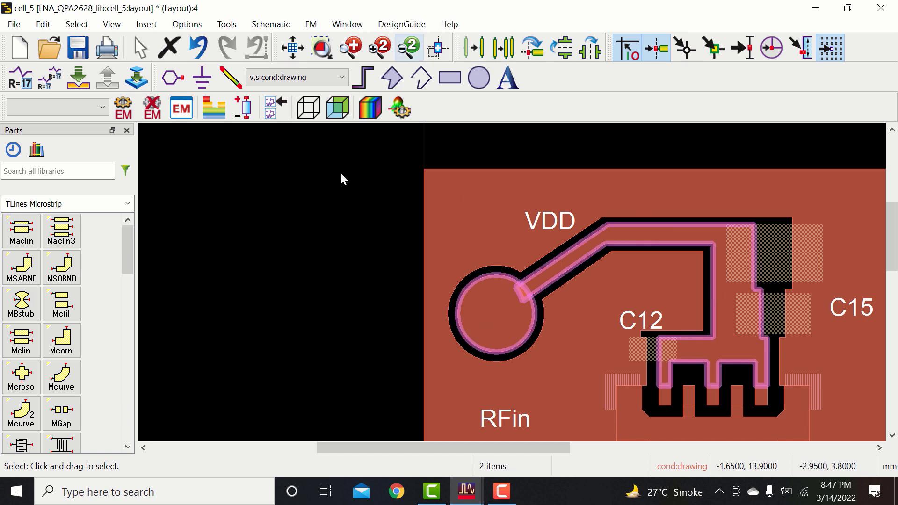
pyautogui.click(43, 24)
pyautogui.moveTo(176, 372)
pyautogui.click(262, 373)
pyautogui.click(353, 329)
pyautogui.scroll(-2, 705, 327)
pyautogui.scroll(-5, 340, 247)
pyautogui.scroll(2, 585, 318)
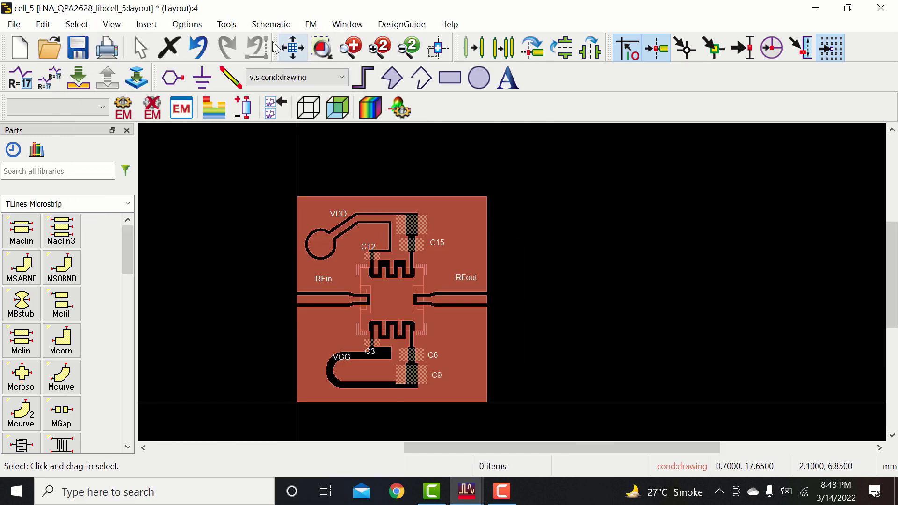
# Step: Delete the old lower ground plane around the VGG bias line
pyautogui.click(290, 48)
pyautogui.click(611, 366)
pyautogui.press('Delete')
# Step: Copy the upper ground plane by reference point and place it mirrored on the lower half of the board
pyautogui.click(590, 210)
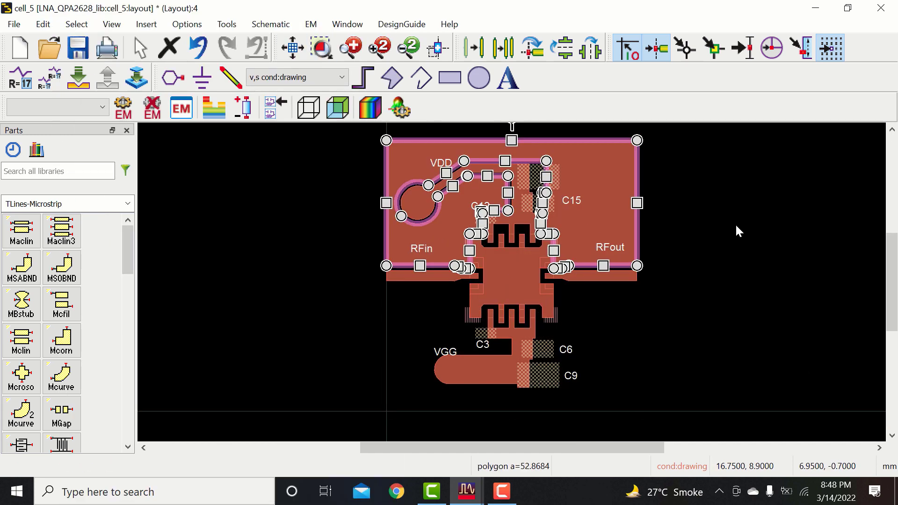
pyautogui.click(503, 48)
pyautogui.scroll(5, 510, 274)
pyautogui.click(498, 280)
pyautogui.scroll(-3, 531, 346)
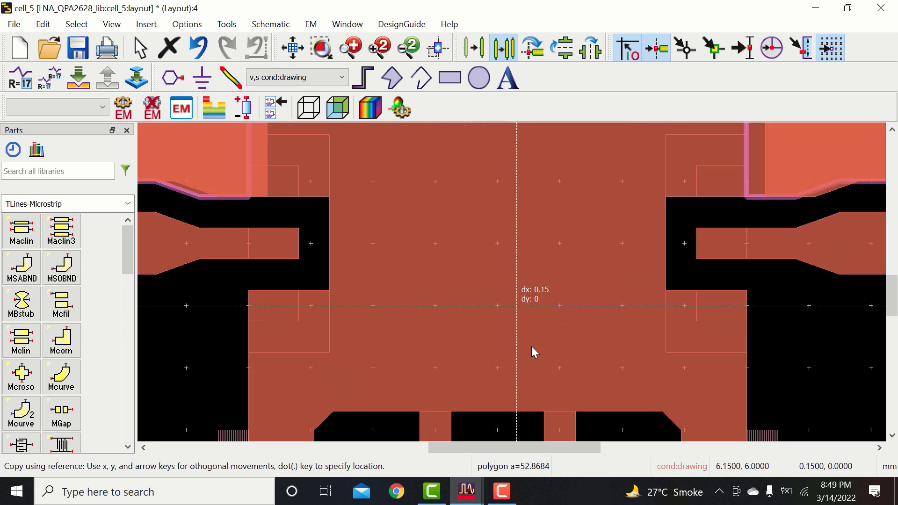
pyautogui.scroll(5, 581, 183)
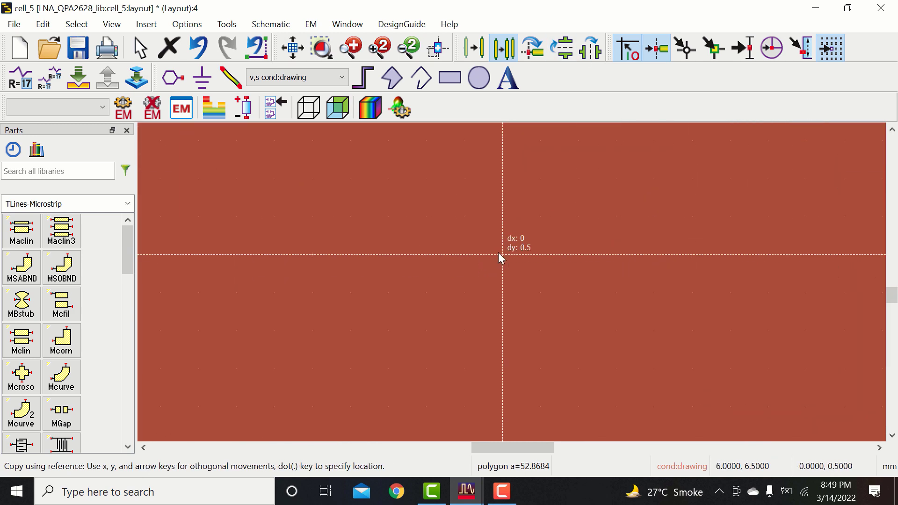
pyautogui.scroll(-3, 510, 247)
pyautogui.click(514, 342)
pyautogui.scroll(-10, 516, 327)
pyautogui.click(737, 284)
pyautogui.scroll(3, 608, 374)
# Step: Delete the old VGG bias trace with the rounded bend
pyautogui.click(351, 225)
pyautogui.press('Delete')
pyautogui.scroll(-2, 374, 257)
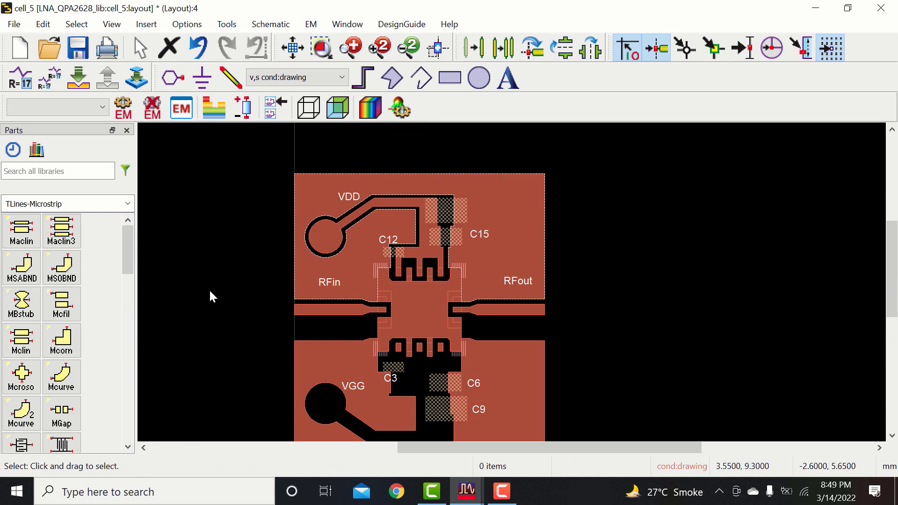
# Step: Copy the VDD bias trace by reference point, mirror it about X and place it within the lower ground plane
pyautogui.click(329, 235)
pyautogui.click(503, 49)
pyautogui.scroll(10, 416, 316)
pyautogui.scroll(-6, 528, 298)
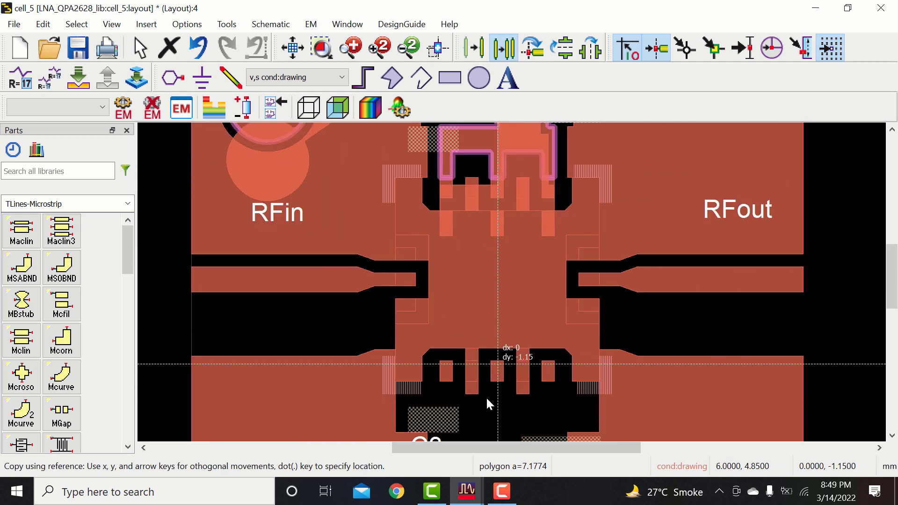
pyautogui.hotkey('shift', 'x')
pyautogui.scroll(-3, 503, 323)
pyautogui.scroll(9, 498, 303)
pyautogui.click(520, 378)
pyautogui.scroll(-11, 504, 277)
pyautogui.scroll(3, 538, 328)
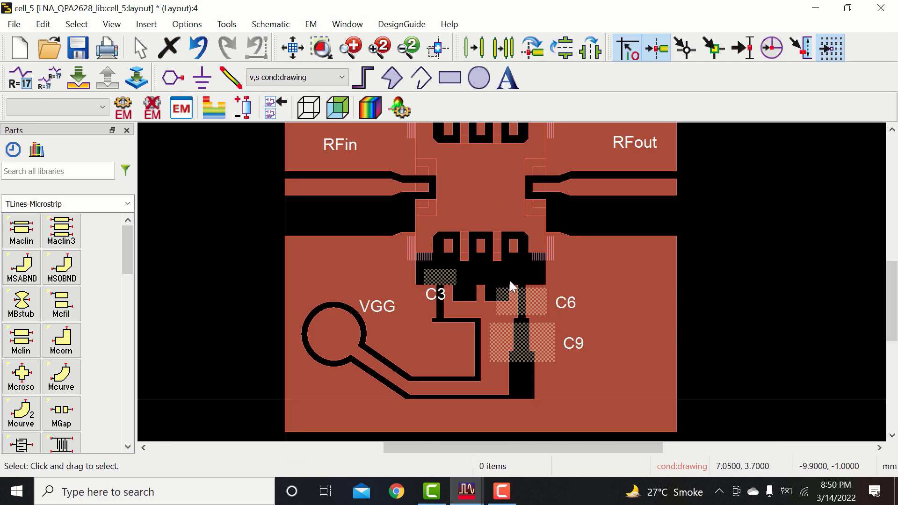
# Step: Move the lower ground plane and VGG bias trace together upward so they meet the chip's lower pads
pyautogui.scroll(-1, 544, 328)
pyautogui.scroll(-1, 655, 304)
pyautogui.click(526, 307)
pyautogui.keyDown('ctrl'); pyautogui.click(442, 318); pyautogui.keyUp('ctrl')
pyautogui.scroll(4, 497, 306)
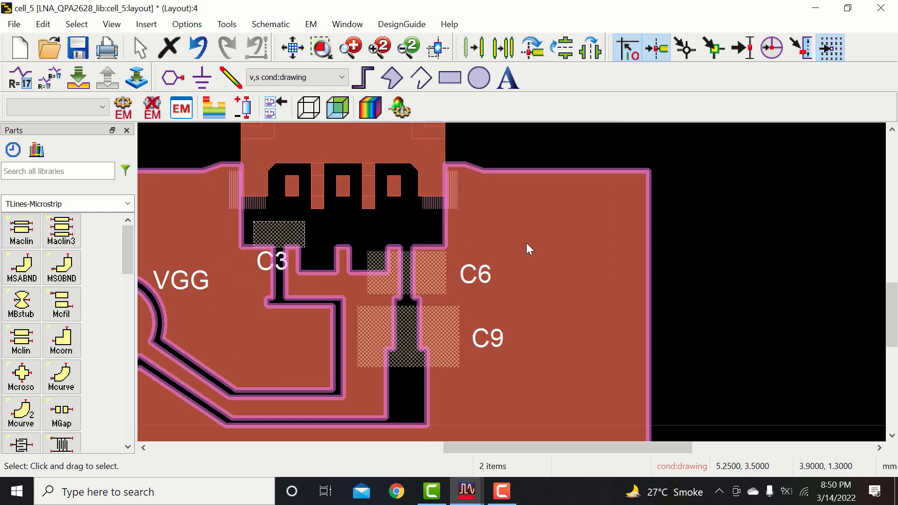
pyautogui.scroll(-1, 542, 229)
pyautogui.scroll(2, 524, 238)
pyautogui.click(473, 49)
pyautogui.scroll(5, 508, 239)
pyautogui.click(520, 257)
pyautogui.click(521, 201)
pyautogui.scroll(-5, 519, 290)
pyautogui.scroll(6, 517, 279)
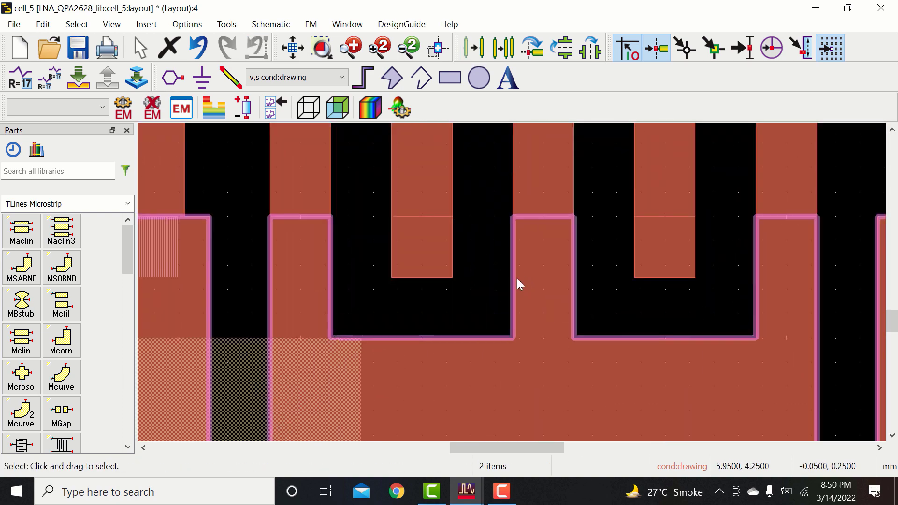
pyautogui.click(516, 280)
# Step: Examine the layout's upper and lower bias networks and the pad connections around the chip
pyautogui.scroll(-10, 514, 281)
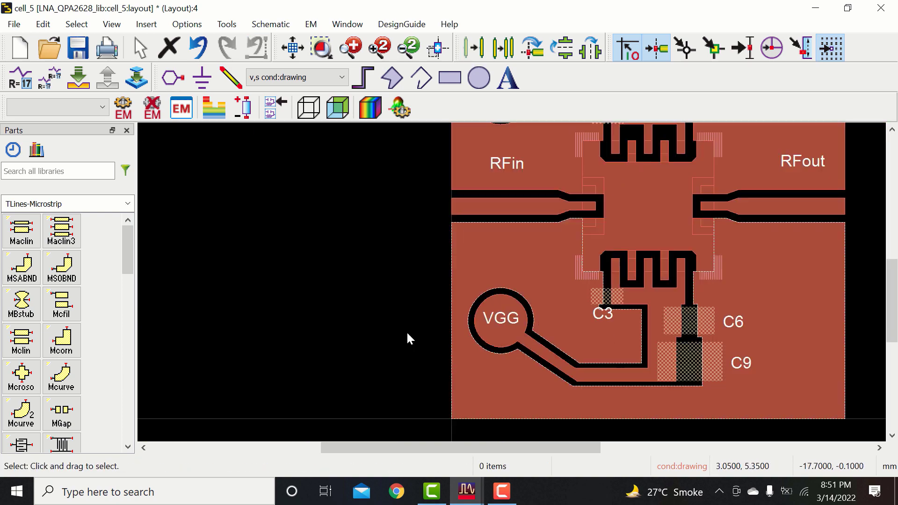
pyautogui.scroll(-3, 406, 330)
pyautogui.scroll(4, 547, 210)
pyautogui.scroll(1, 531, 173)
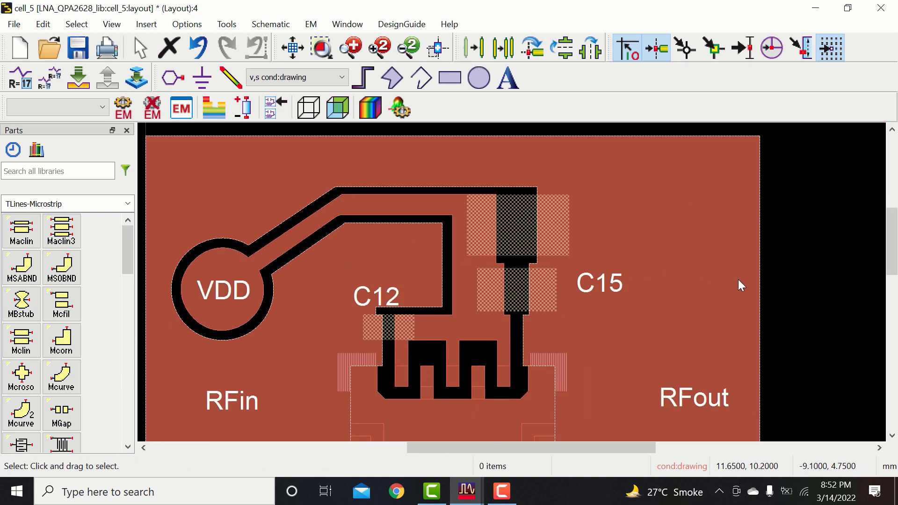
pyautogui.scroll(-2, 464, 279)
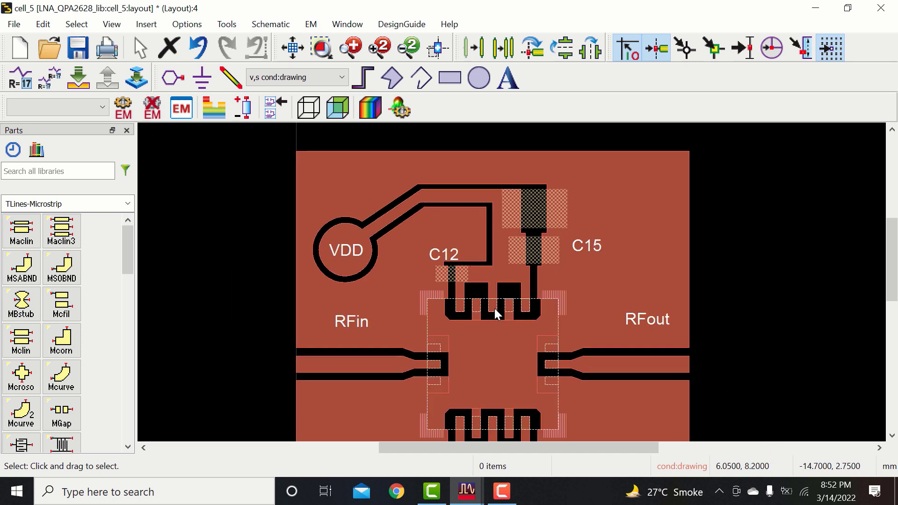
pyautogui.scroll(3, 498, 326)
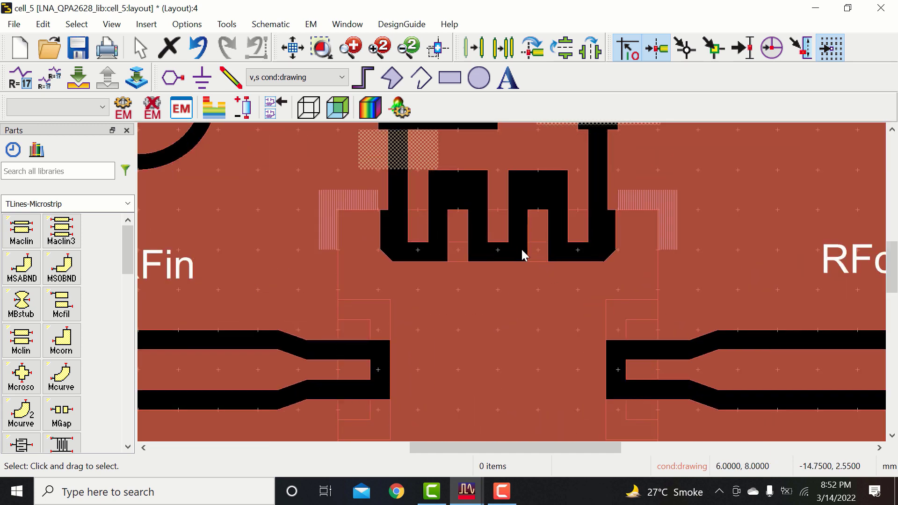
pyautogui.scroll(-3, 514, 262)
pyautogui.scroll(4, 509, 269)
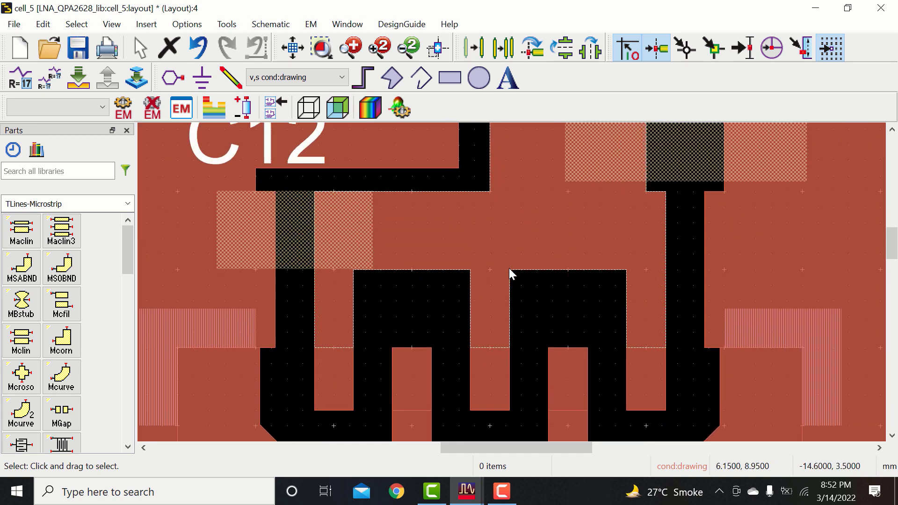
pyautogui.scroll(-2, 509, 281)
pyautogui.scroll(-2, 510, 284)
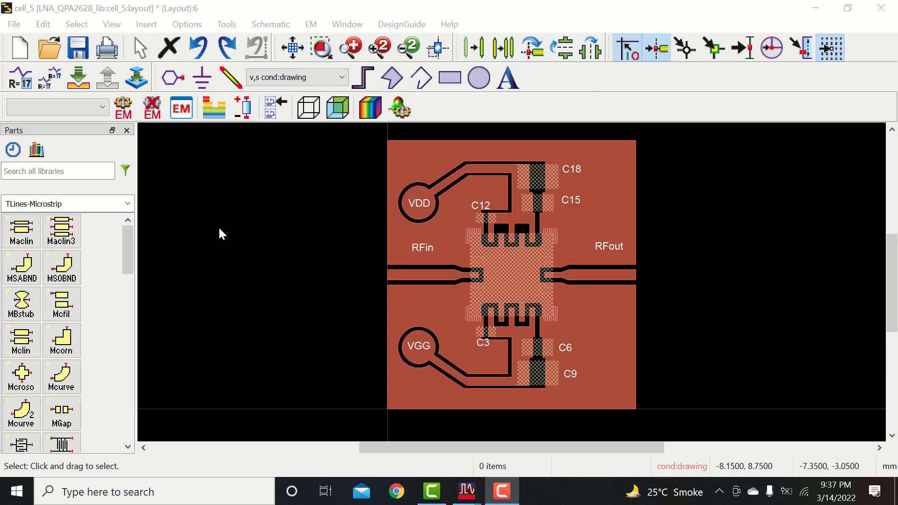
# Step: Switch the layout to the 3D view
pyautogui.click(112, 24)
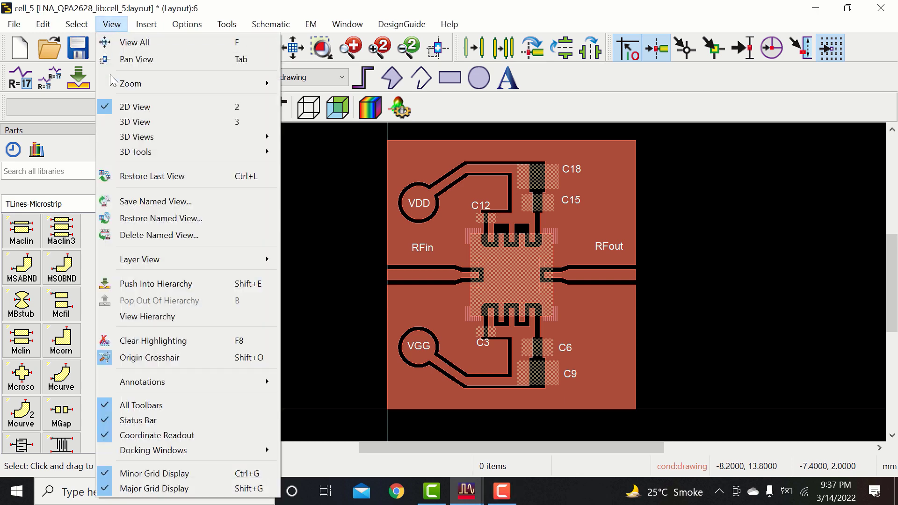
pyautogui.click(151, 122)
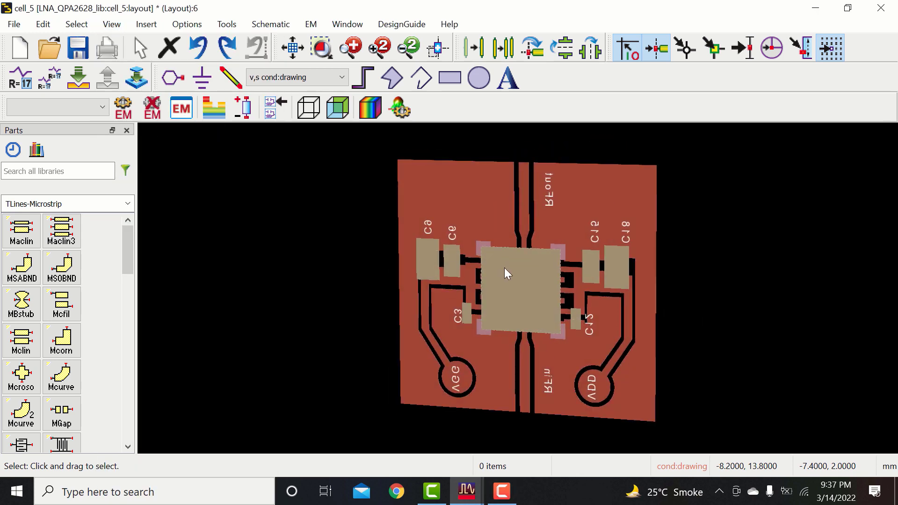
# Step: Examine the VDD and VGG bias networks, capacitor outlines and chip pads from several angles in 3D
pyautogui.scroll(8, 504, 267)
pyautogui.scroll(-7, 504, 268)
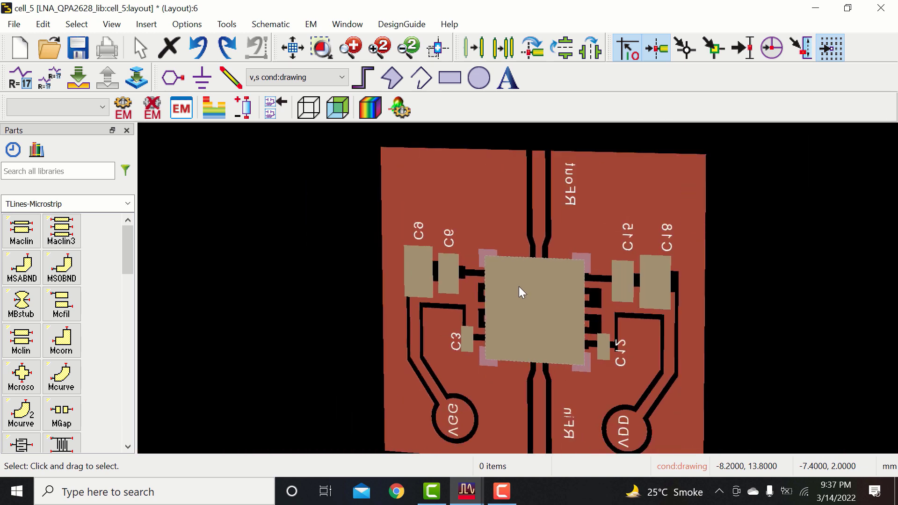
pyautogui.moveTo(763, 319); pyautogui.dragTo(696, 327)
pyautogui.scroll(10, 481, 290)
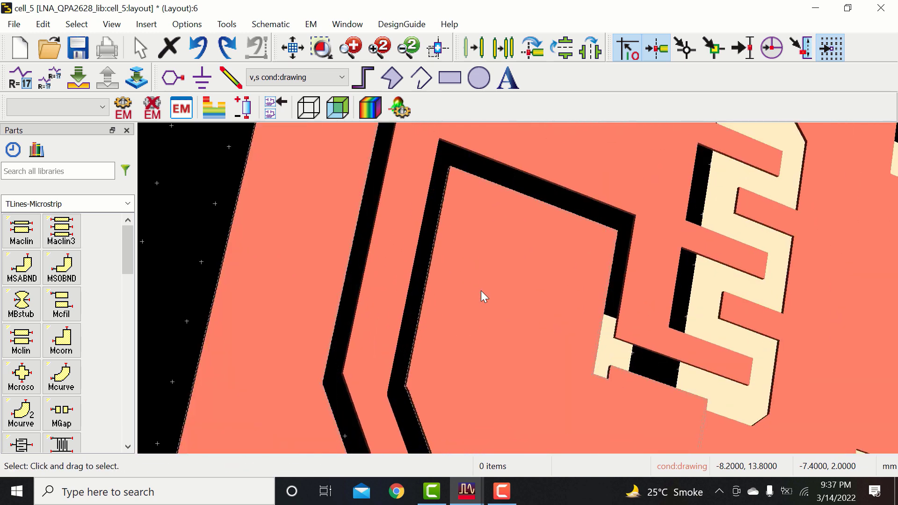
pyautogui.moveTo(223, 285); pyautogui.dragTo(463, 302)
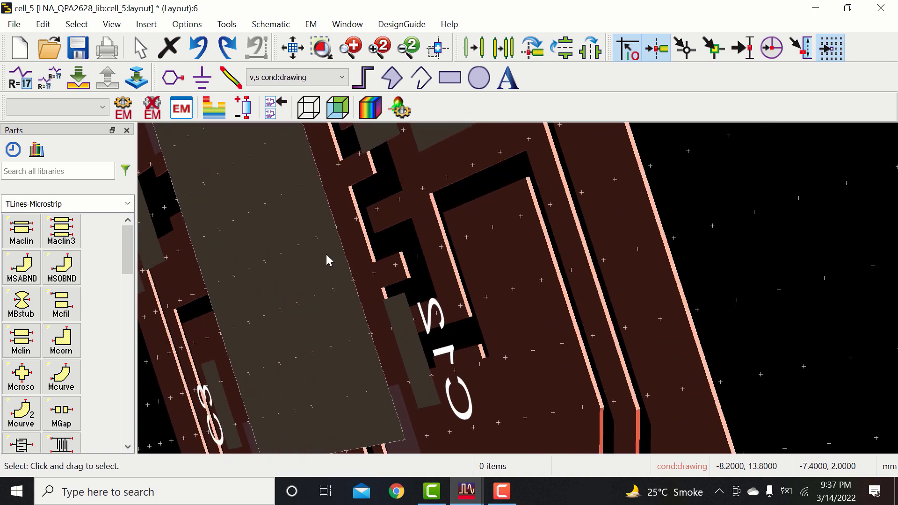
pyautogui.moveTo(304, 243); pyautogui.dragTo(580, 351)
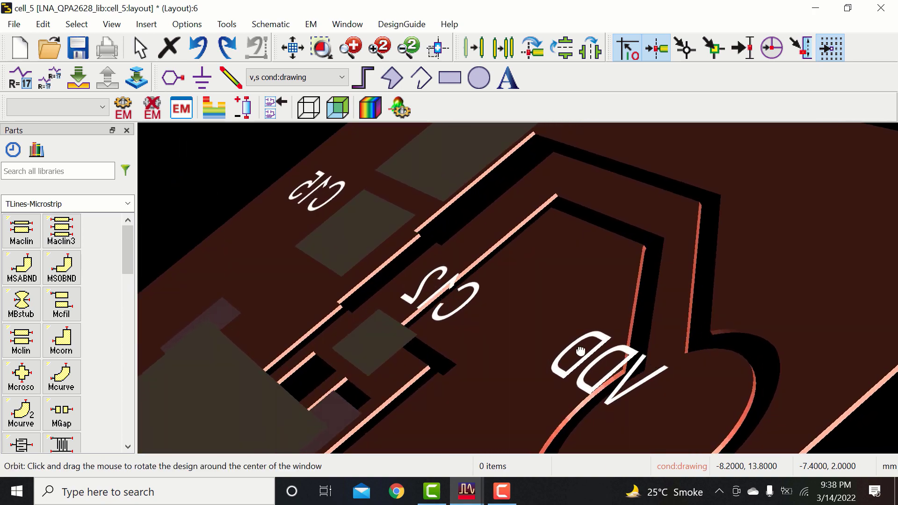
pyautogui.scroll(-10, 551, 366)
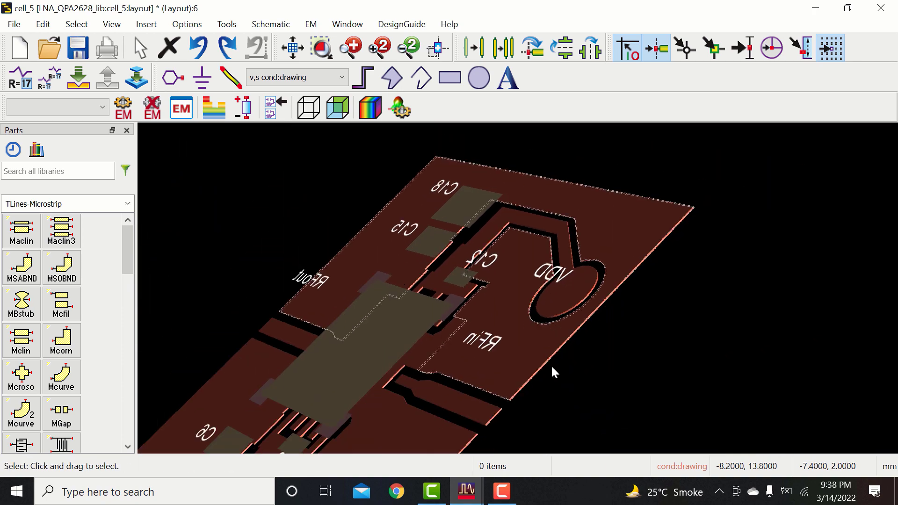
pyautogui.scroll(6, 453, 362)
pyautogui.scroll(-4, 506, 298)
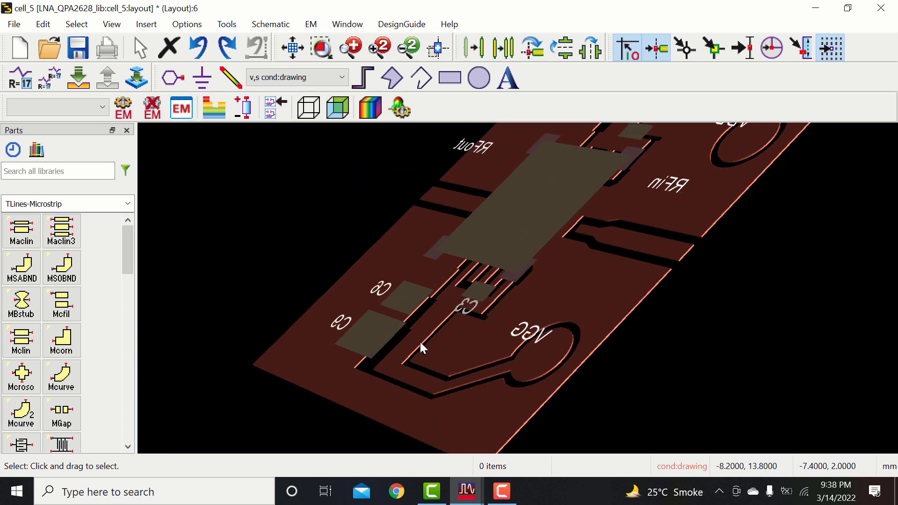
pyautogui.scroll(2, 421, 341)
pyautogui.scroll(5, 434, 313)
pyautogui.scroll(-5, 433, 310)
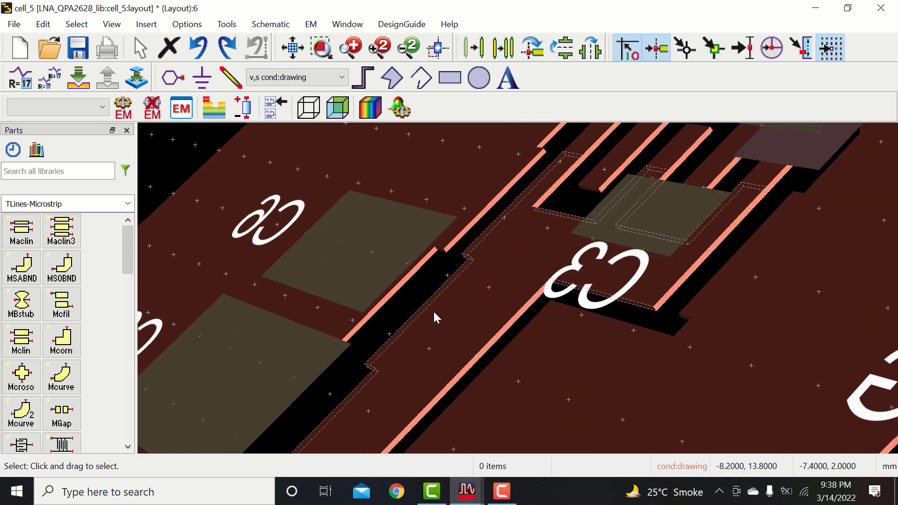
pyautogui.scroll(4, 595, 248)
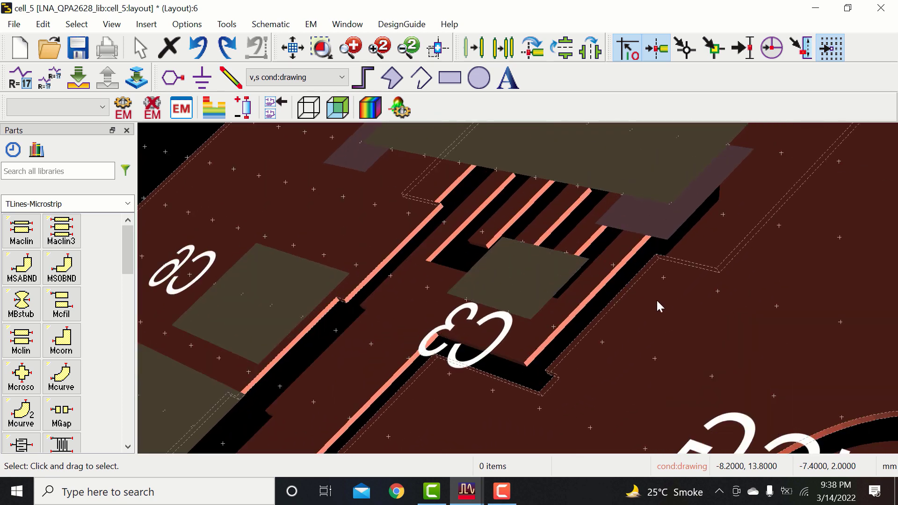
pyautogui.moveTo(654, 300); pyautogui.dragTo(505, 292)
pyautogui.scroll(-5, 505, 292)
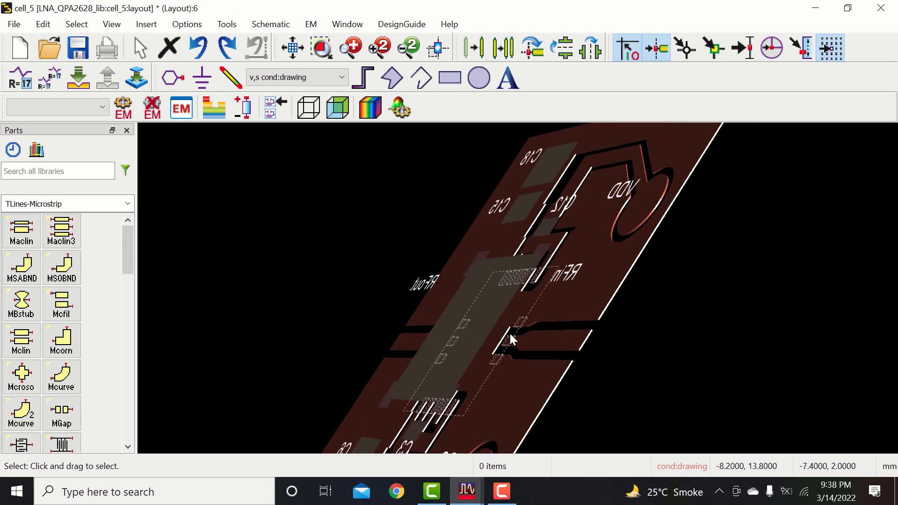
# Step: Examine the RFin line, its taper and the gap beside the chip in 3D, ending with the whole board in view
pyautogui.moveTo(646, 338); pyautogui.dragTo(690, 349)
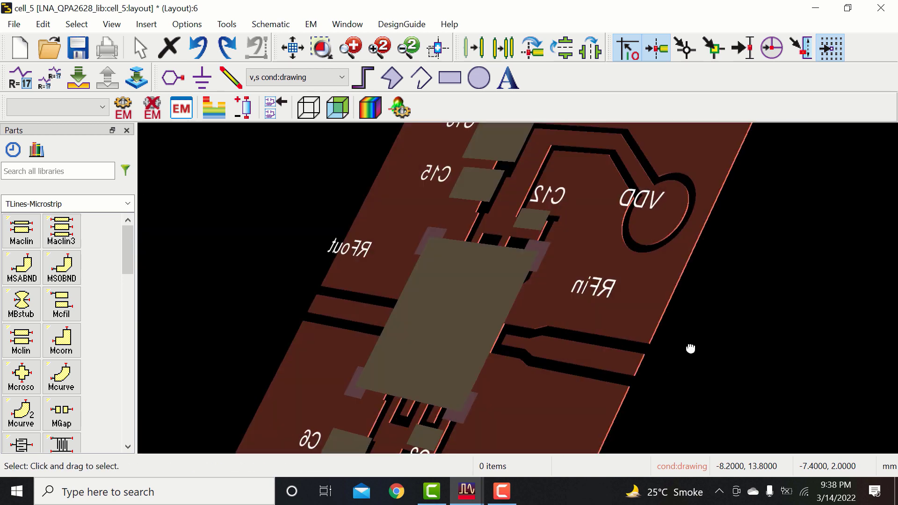
pyautogui.scroll(3, 525, 372)
pyautogui.scroll(2, 517, 299)
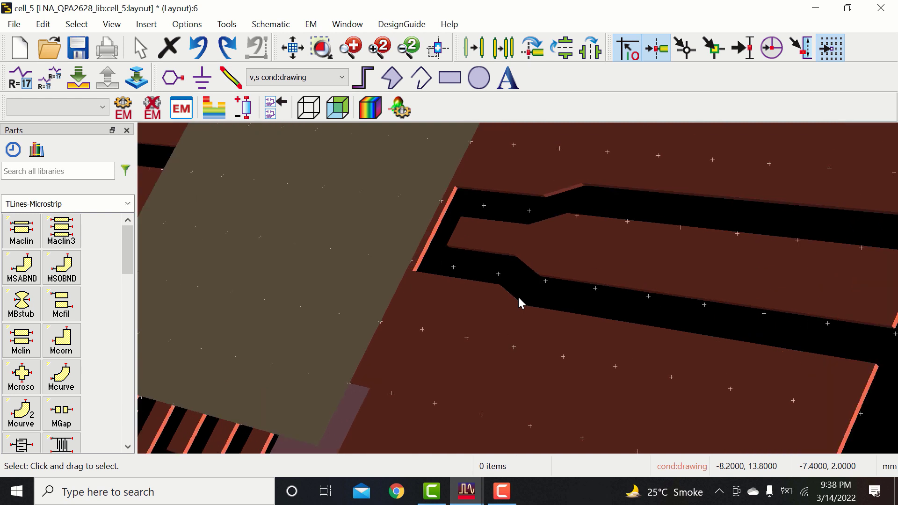
pyautogui.scroll(3, 519, 297)
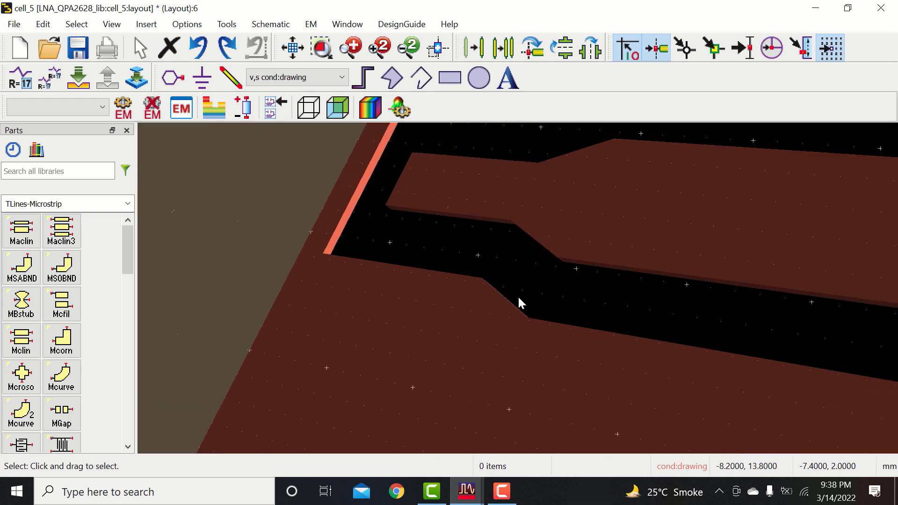
pyautogui.scroll(-4, 517, 295)
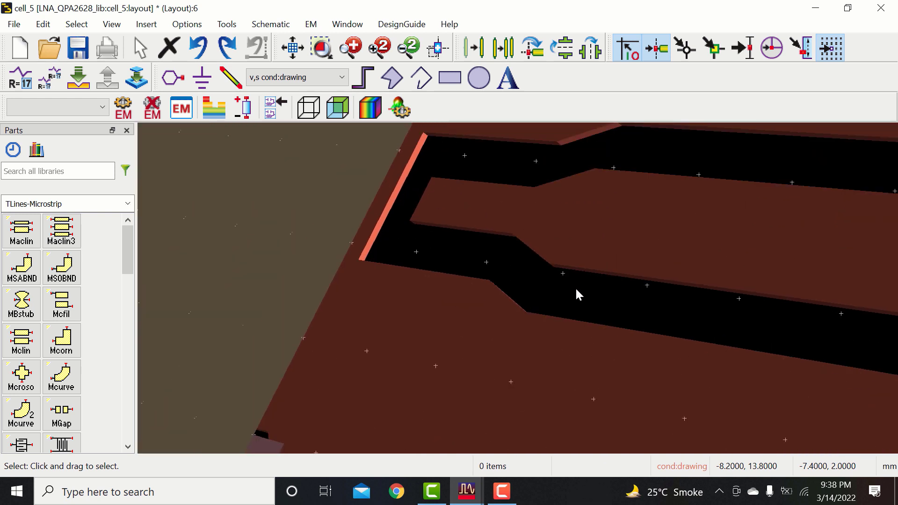
pyautogui.moveTo(621, 294); pyautogui.dragTo(403, 313)
pyautogui.scroll(-5, 517, 293)
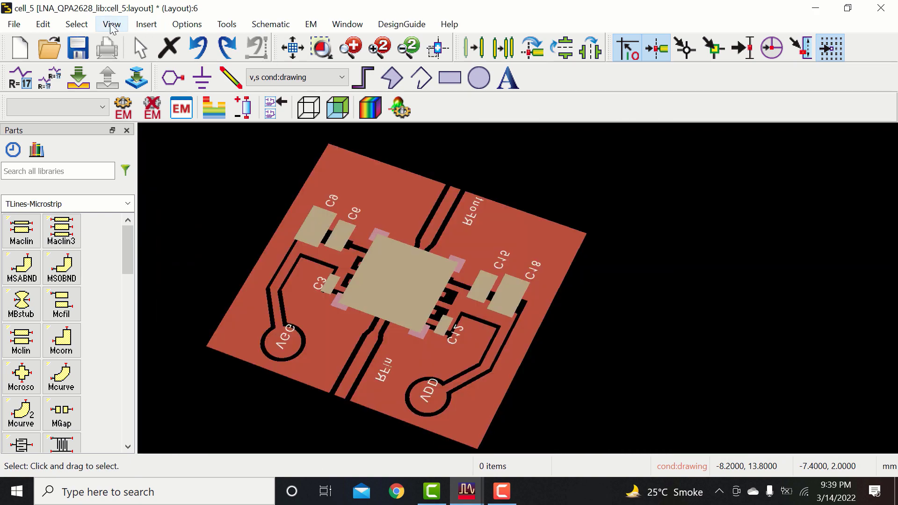
# Step: Return the layout to the 2D view and fit the whole board in the window
pyautogui.click(112, 24)
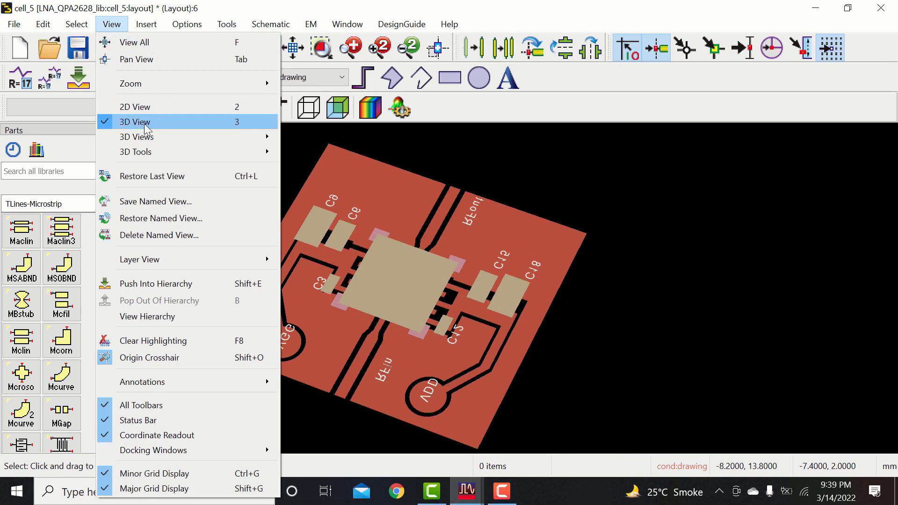
pyautogui.click(127, 104)
pyautogui.scroll(3, 505, 322)
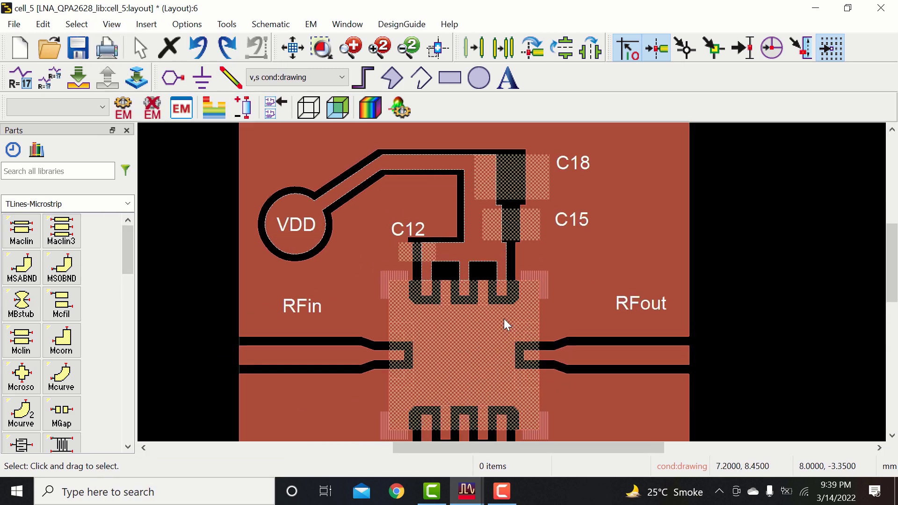
pyautogui.scroll(-1, 505, 323)
pyautogui.click(292, 47)
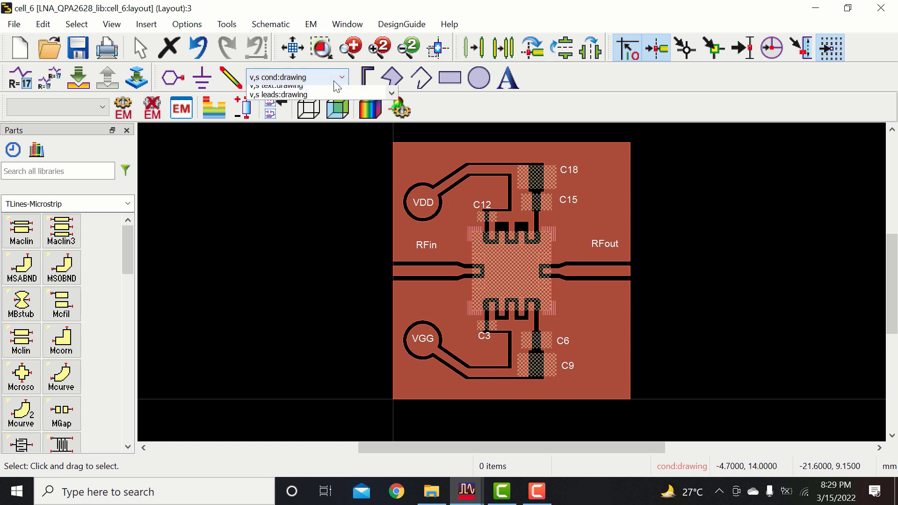
# Step: Draw a 12 by 13 mm rectangle on the cond2:drawing layer from the origin, covering the whole board
pyautogui.click(285, 110)
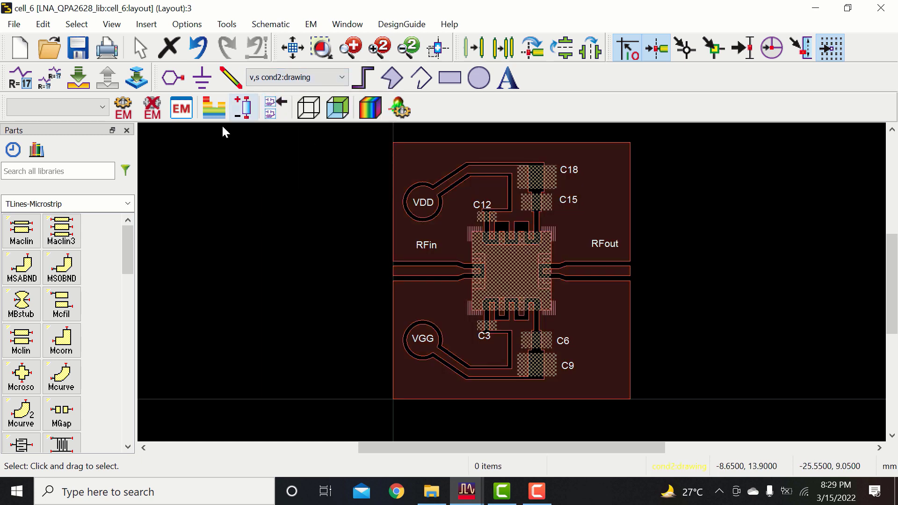
pyautogui.click(460, 81)
pyautogui.scroll(12, 438, 406)
pyautogui.click(447, 275)
pyautogui.scroll(-15, 528, 249)
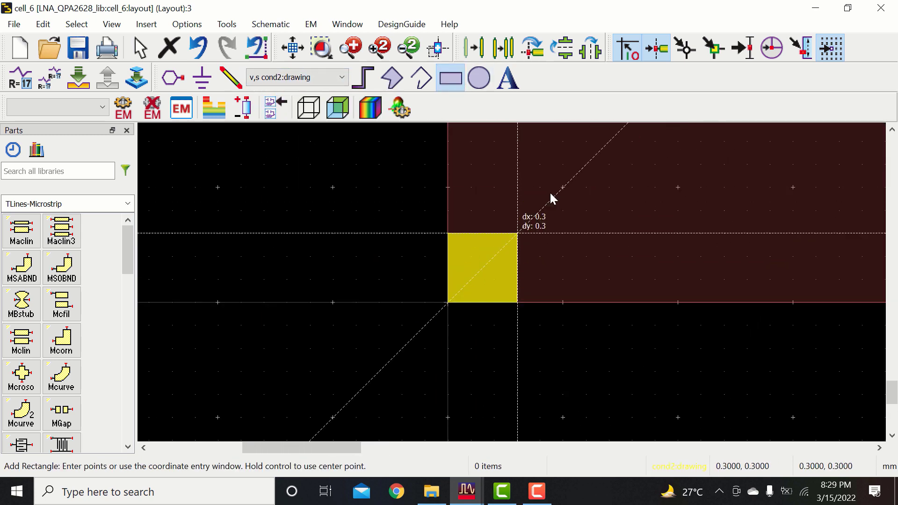
pyautogui.scroll(5, 516, 280)
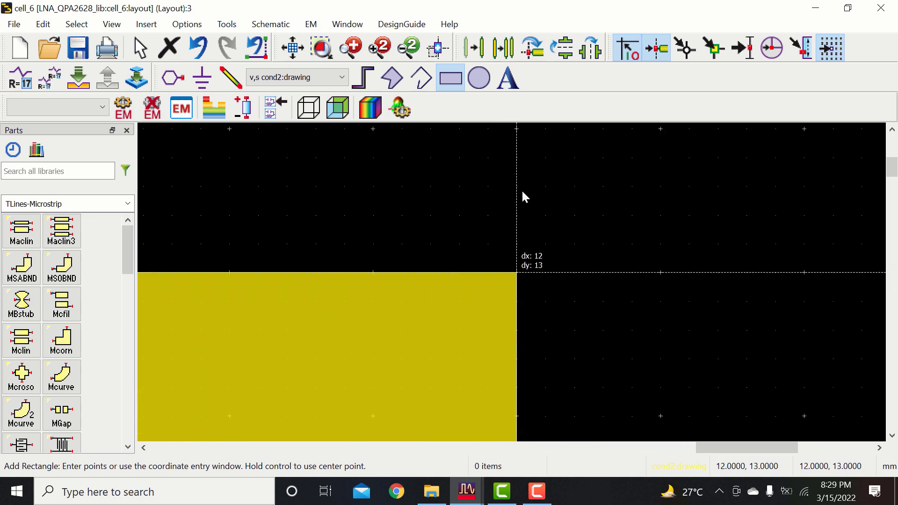
pyautogui.click(517, 279)
pyautogui.press('Escape')
pyautogui.scroll(-6, 515, 327)
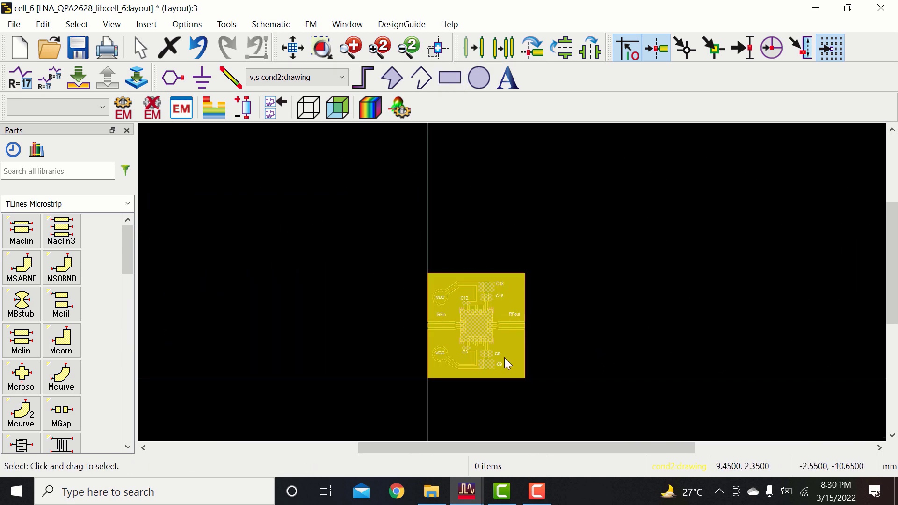
pyautogui.scroll(-1, 508, 262)
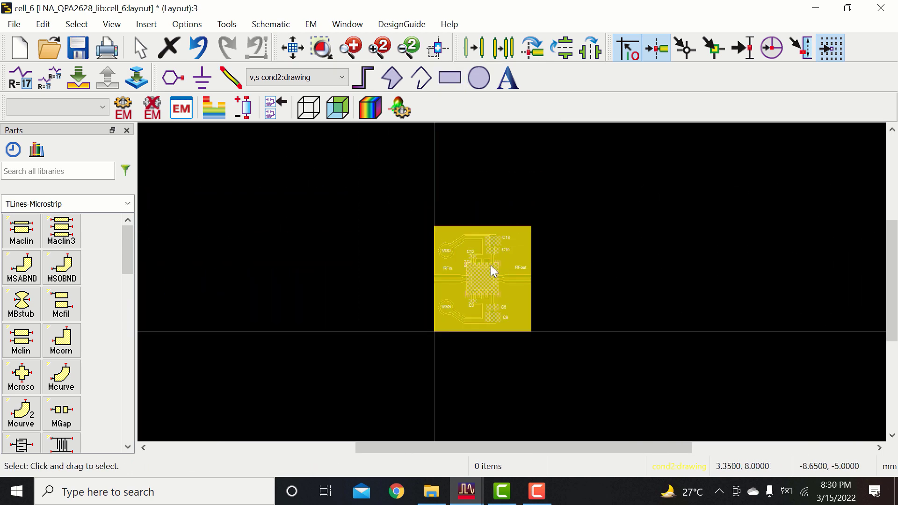
# Step: Make cond:drawing the active layer and inspect the VDD pad, RF lines and chip area over the cond2 rectangle
pyautogui.click(288, 49)
pyautogui.click(313, 79)
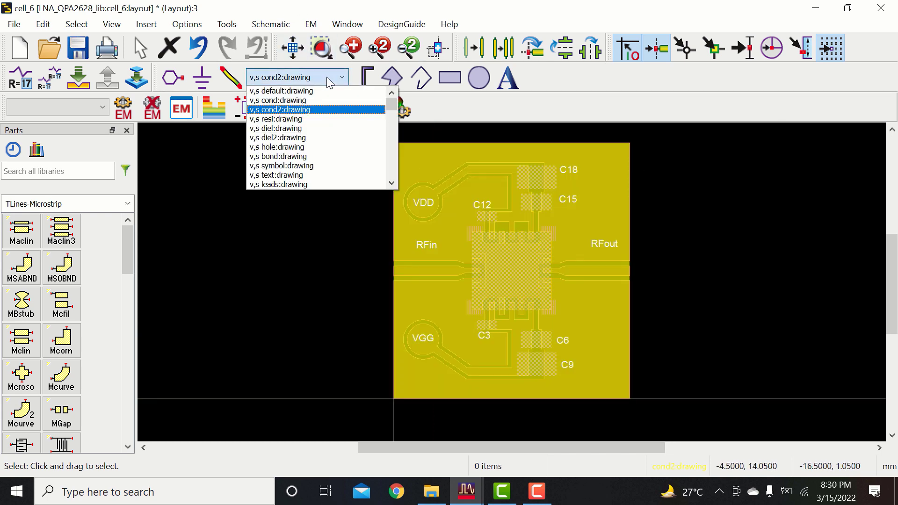
pyautogui.click(295, 92)
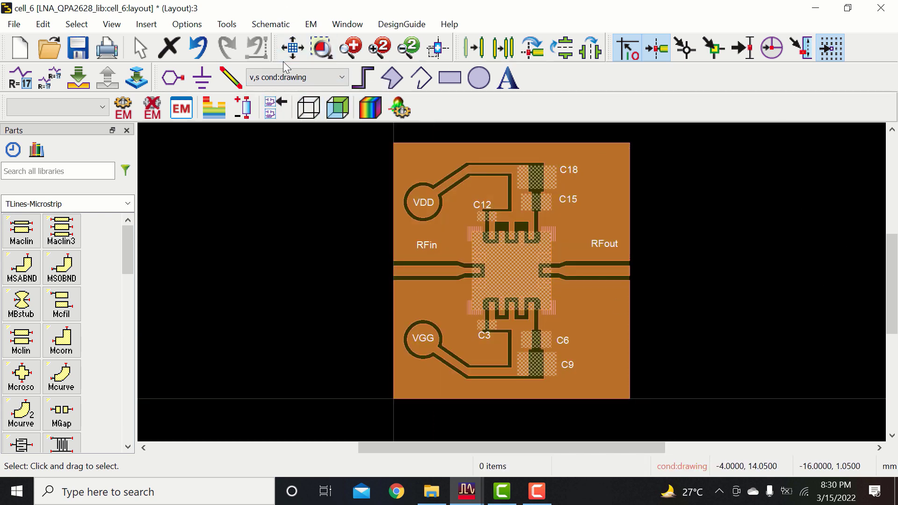
pyautogui.scroll(-1, 510, 280)
pyautogui.scroll(4, 511, 260)
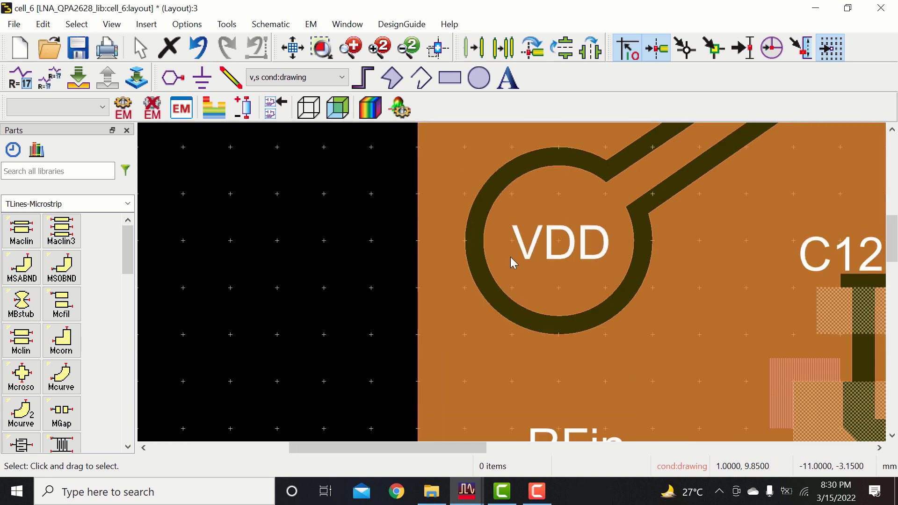
pyautogui.scroll(-8, 511, 262)
pyautogui.scroll(4, 561, 318)
pyautogui.scroll(1, 510, 248)
pyautogui.scroll(1, 510, 242)
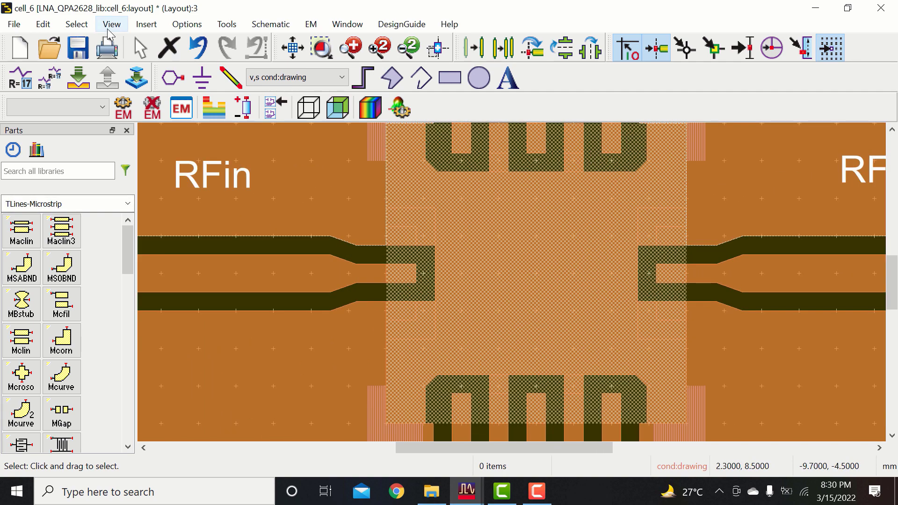
# Step: Switch the layout to the 3D view and examine the top conductor above the cond2 ground plane from several angles
pyautogui.click(112, 24)
pyautogui.click(167, 119)
pyautogui.scroll(-3, 592, 268)
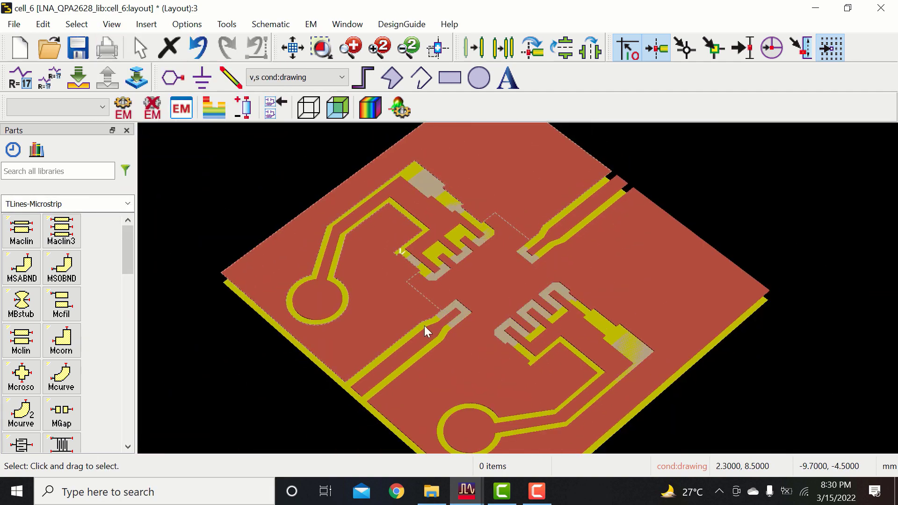
pyautogui.scroll(1, 464, 403)
pyautogui.moveTo(554, 232); pyautogui.dragTo(397, 353)
pyautogui.moveTo(279, 308); pyautogui.dragTo(225, 336)
pyautogui.scroll(2, 519, 252)
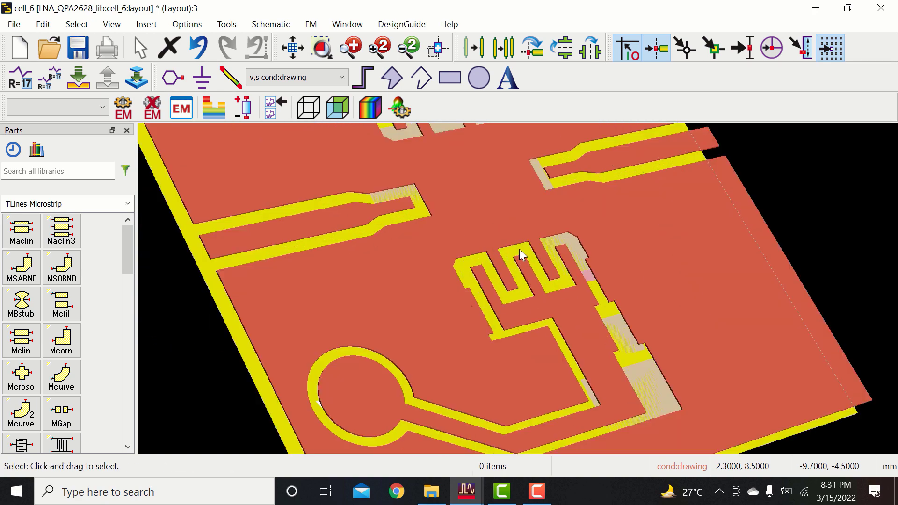
pyautogui.moveTo(762, 334)
pyautogui.mouseDown()
pyautogui.moveTo(789, 361)
pyautogui.moveTo(748, 344)
pyautogui.mouseUp()
pyautogui.moveTo(510, 243)
pyautogui.mouseDown()
pyautogui.moveTo(465, 214)
pyautogui.moveTo(387, 351)
pyautogui.moveTo(414, 363)
pyautogui.moveTo(394, 258)
pyautogui.moveTo(314, 377)
pyautogui.moveTo(397, 390)
pyautogui.mouseUp()
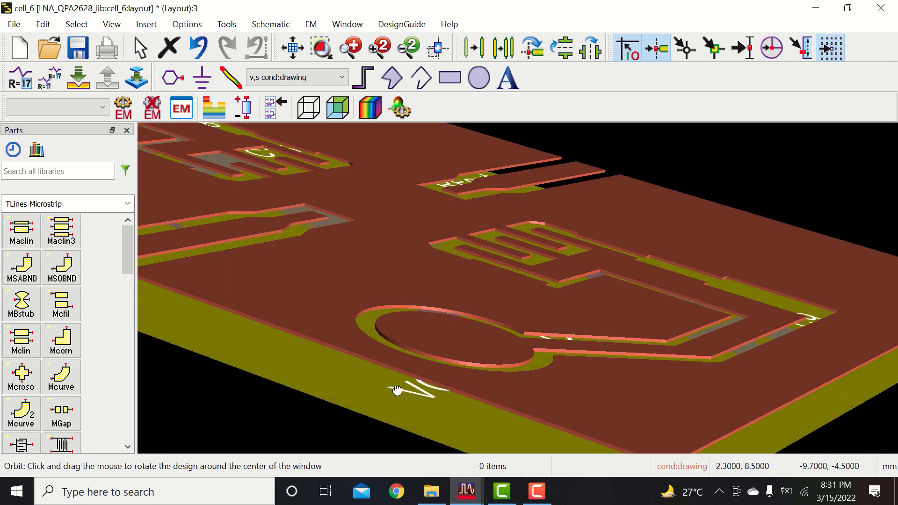
pyautogui.scroll(-3, 371, 337)
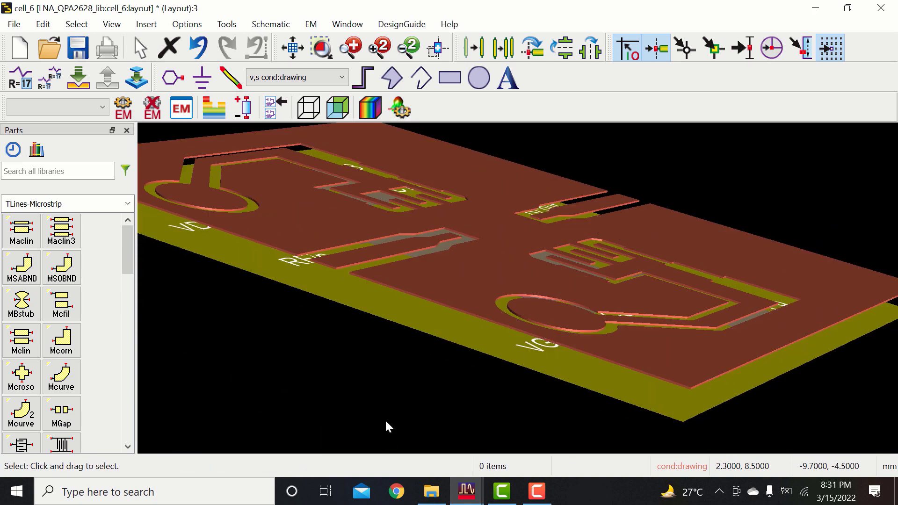
# Step: Switch the two-layer layout back to 2D and show the entire board
pyautogui.click(112, 24)
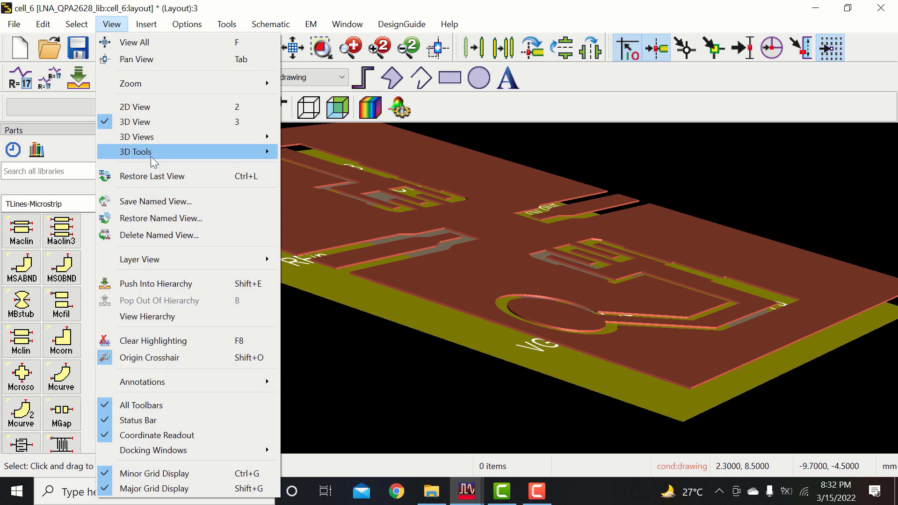
pyautogui.click(140, 107)
pyautogui.click(293, 47)
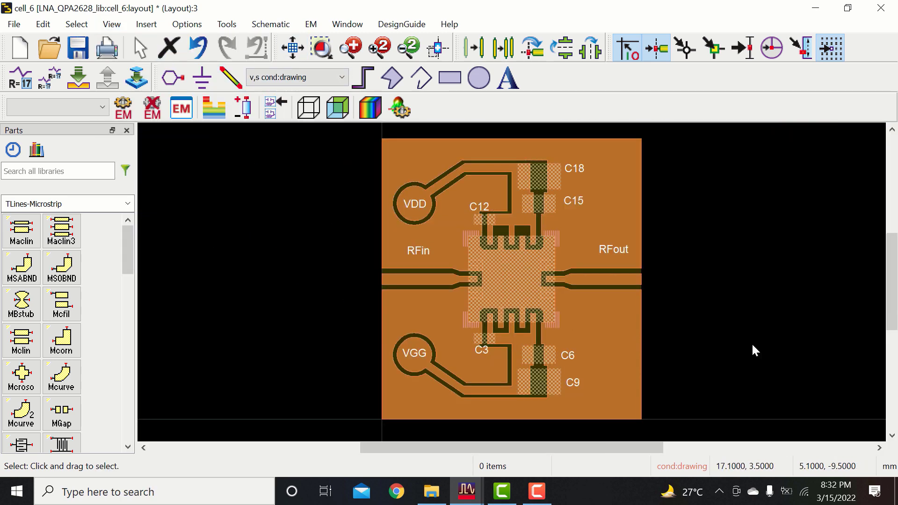
# Step: Draw a 0.5 mm radius circle on the hole:drawing layer, centred at (1, 1) in the board's lower-left corner
pyautogui.click(318, 80)
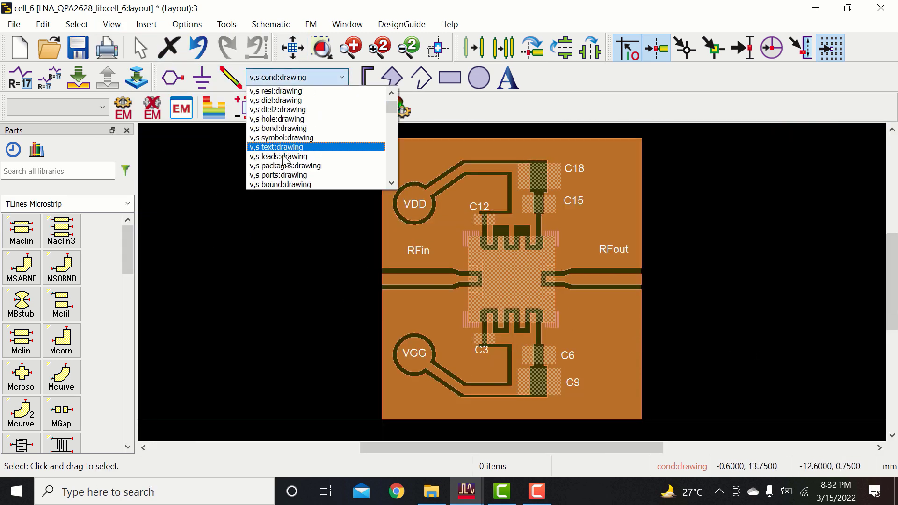
pyautogui.click(291, 148)
pyautogui.scroll(5, 520, 268)
pyautogui.click(478, 77)
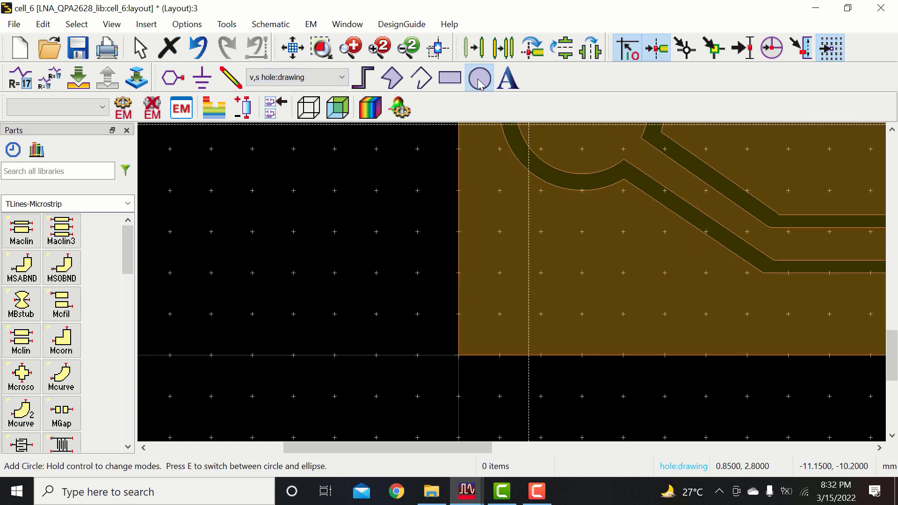
pyautogui.click(430, 271)
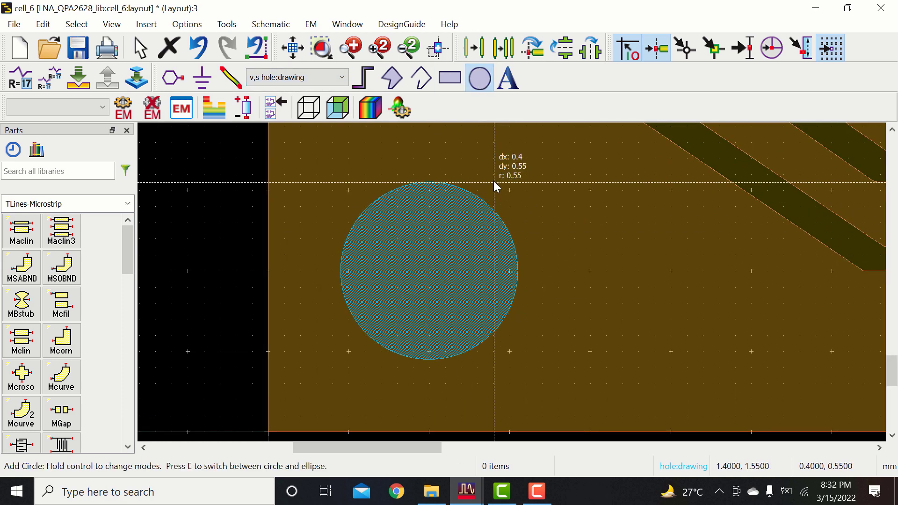
pyautogui.click(494, 181)
pyautogui.press('Escape')
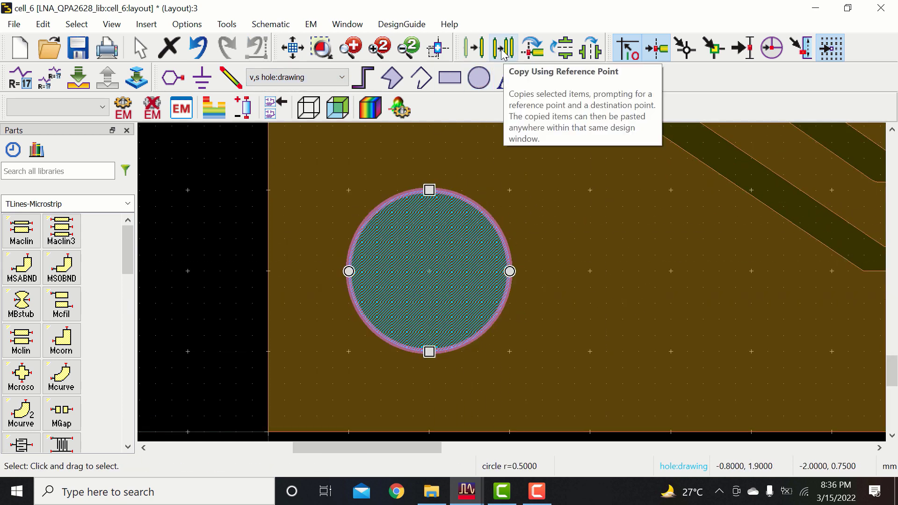
# Step: Copy the corner hole with mirroring about the board centre at (6, 6.5) to fill the other three corners
pyautogui.click(502, 50)
pyautogui.scroll(-5, 633, 274)
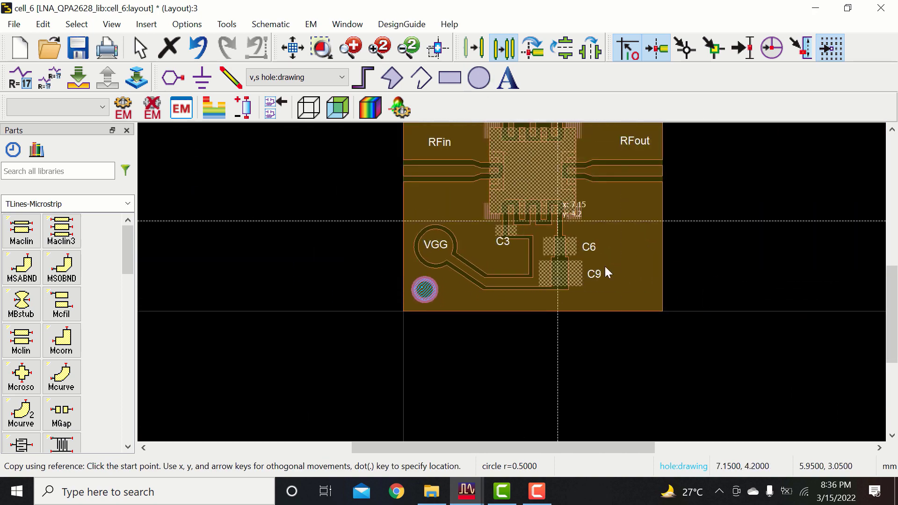
pyautogui.scroll(9, 535, 180)
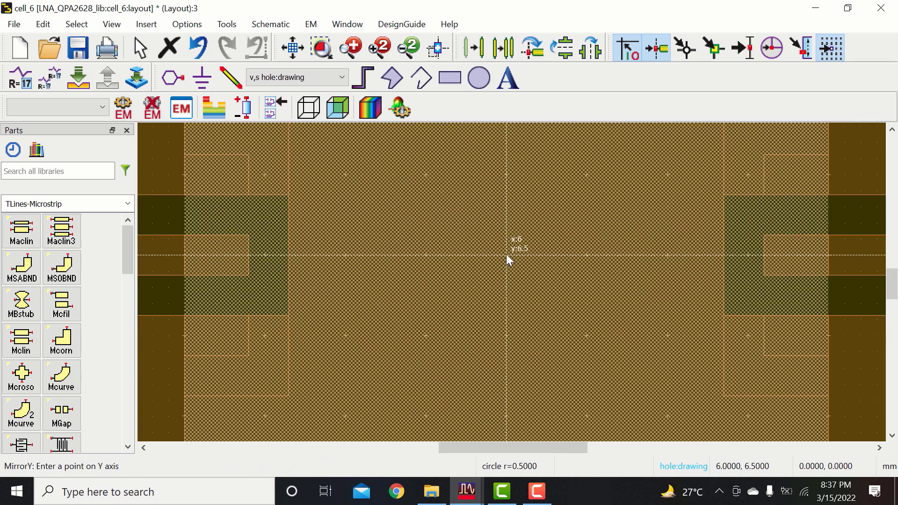
pyautogui.scroll(-5, 511, 280)
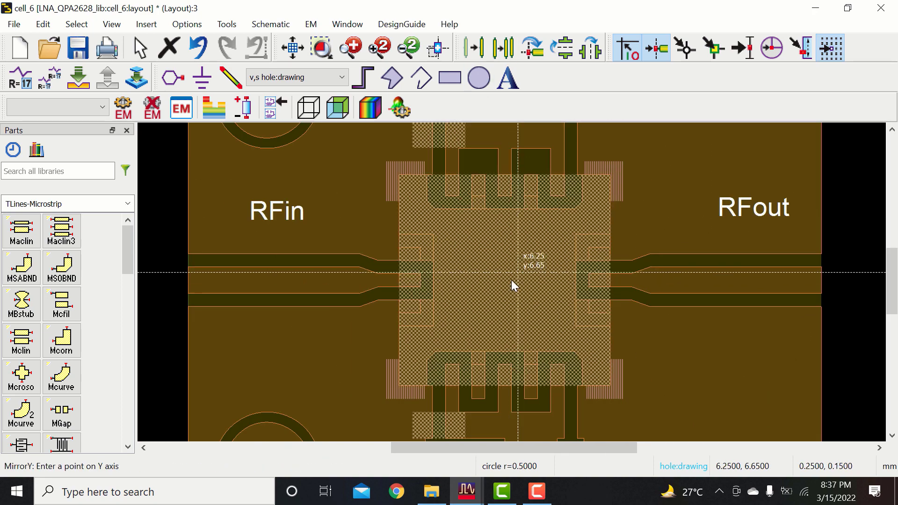
pyautogui.scroll(-3, 514, 285)
pyautogui.click(508, 275)
pyautogui.scroll(4, 509, 275)
pyautogui.scroll(3, 514, 275)
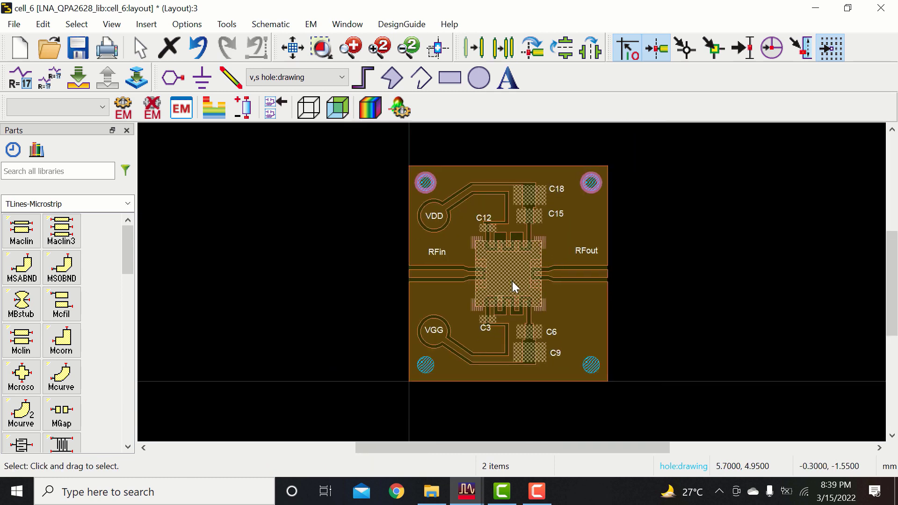
pyautogui.press('Escape')
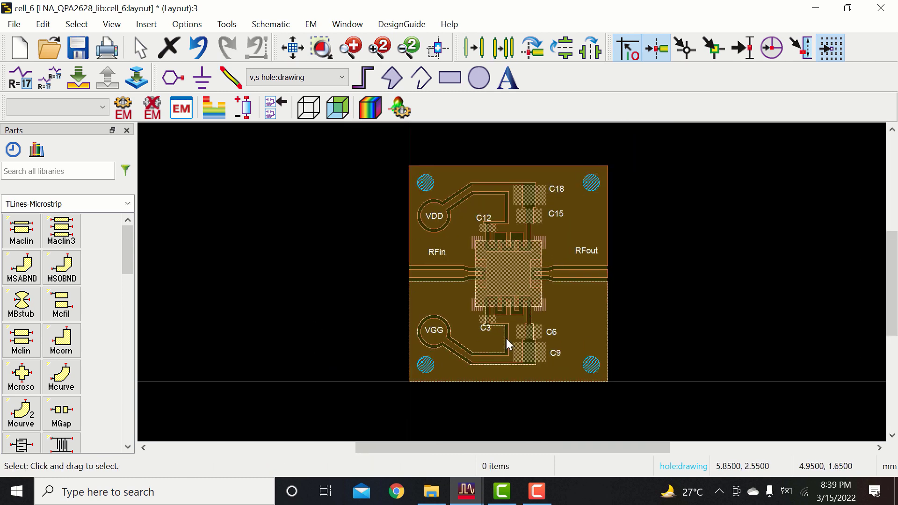
pyautogui.click(592, 365)
pyautogui.press('Escape')
pyautogui.click(592, 363)
pyautogui.press('Delete')
pyautogui.hotkey('ctrl', 'z')
pyautogui.click(733, 311)
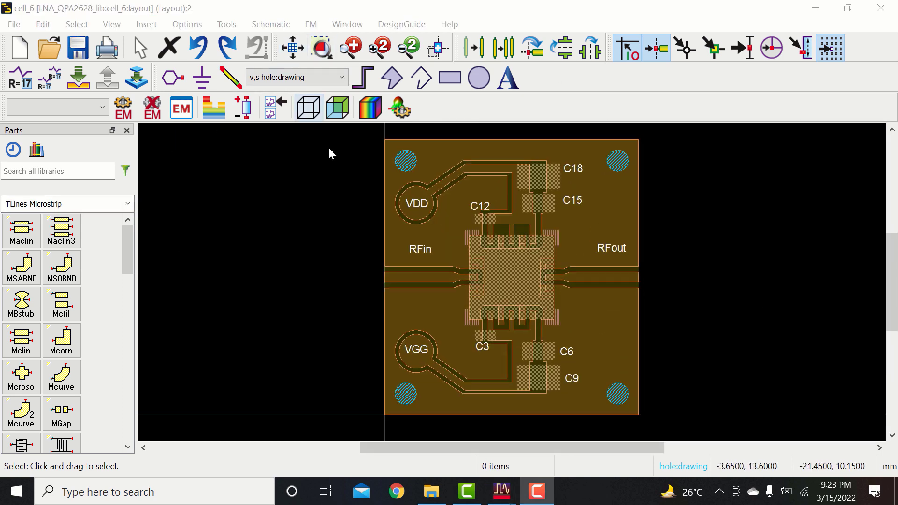
# Step: Draw a 0.15 mm radius via circle centred at (5, 5.5) on the lower part of the chip area
pyautogui.scroll(7, 483, 323)
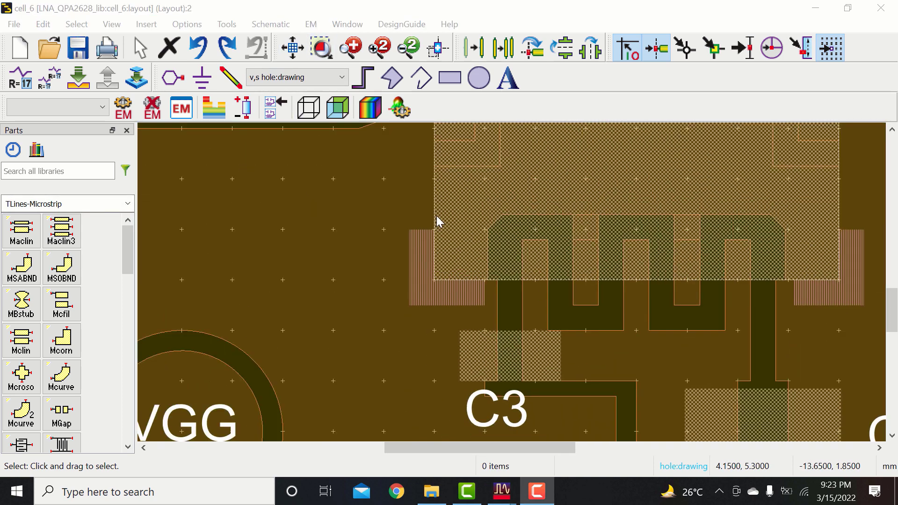
pyautogui.click(479, 78)
pyautogui.scroll(3, 503, 262)
pyautogui.click(471, 255)
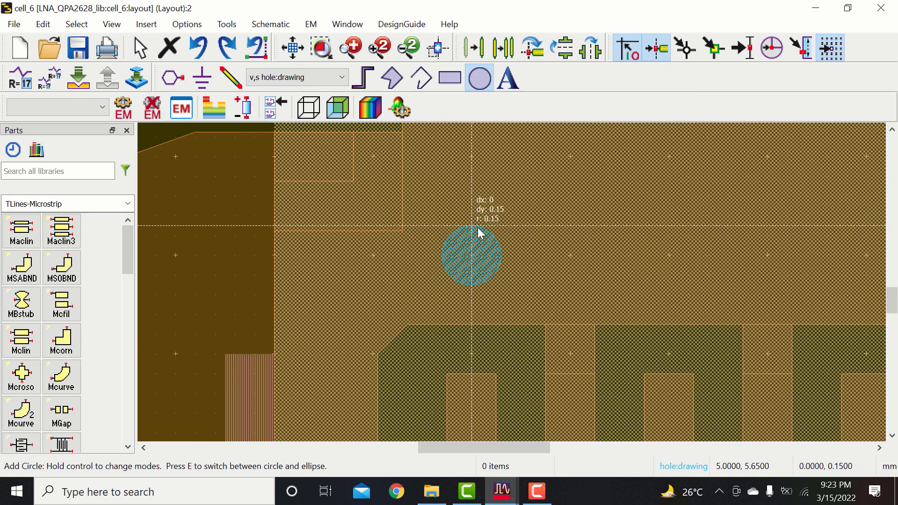
pyautogui.click(480, 232)
pyautogui.press('Escape')
# Step: Copy the via into a row of seven at 0.5 mm spacing across the lower chip area, from x 4.5 to 7.5
pyautogui.hotkey('ctrl', 'c')
pyautogui.hotkey('ctrl', 'v')
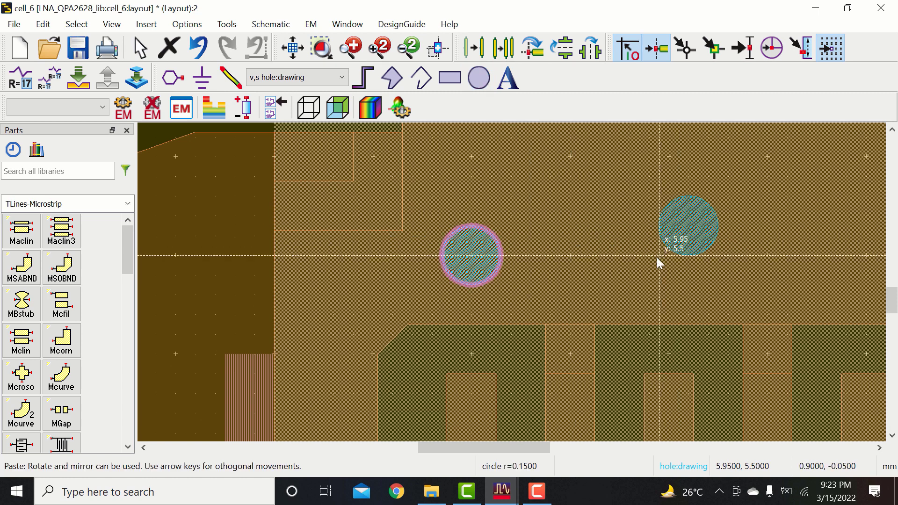
pyautogui.click(540, 282)
pyautogui.hotkey('ctrl', 'v')
pyautogui.scroll(-2, 540, 282)
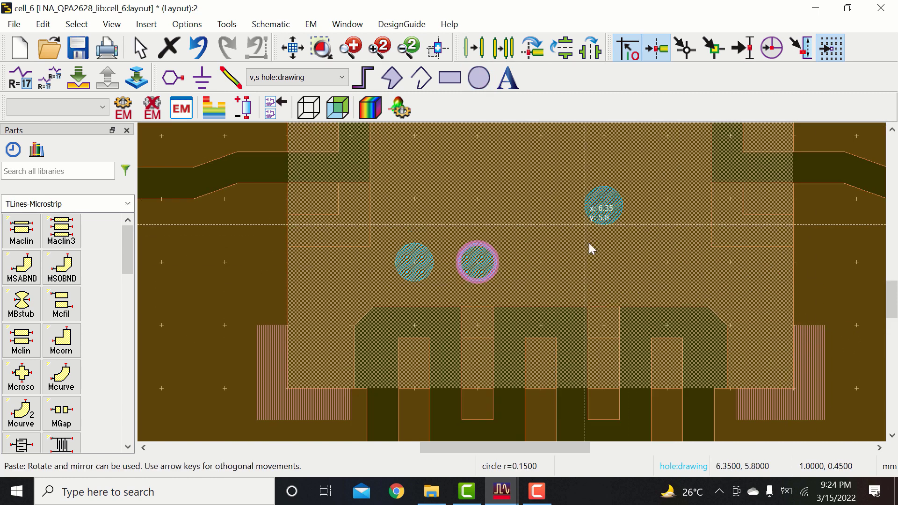
pyautogui.scroll(2, 310, 370)
pyautogui.scroll(-4, 479, 217)
pyautogui.scroll(3, 518, 262)
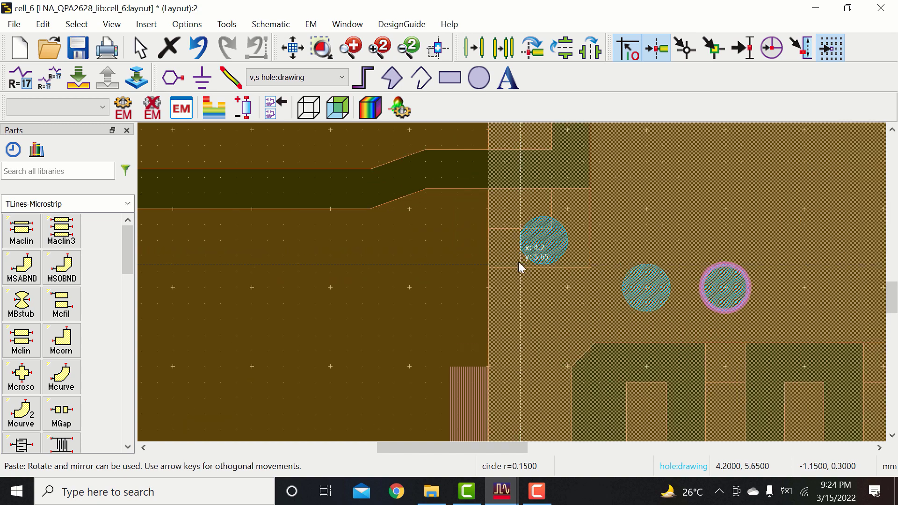
pyautogui.click(542, 305)
pyautogui.scroll(-1, 528, 372)
pyautogui.scroll(3, 804, 296)
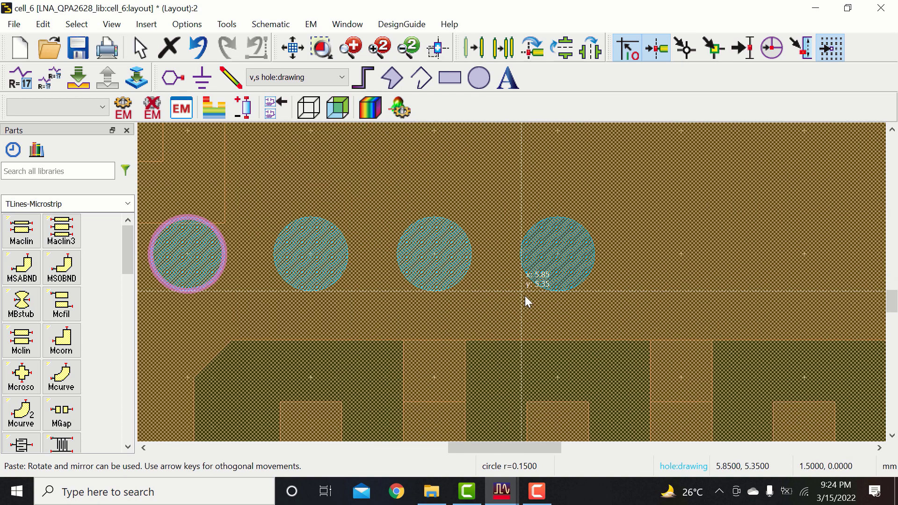
pyautogui.click(522, 293)
pyautogui.click(644, 293)
pyautogui.scroll(-2, 613, 285)
pyautogui.click(554, 284)
pyautogui.scroll(-1, 608, 283)
# Step: Place another via copy at about (4.25, 4.95), in the chip area's lower-left corner
pyautogui.scroll(4, 584, 282)
pyautogui.scroll(-2, 516, 283)
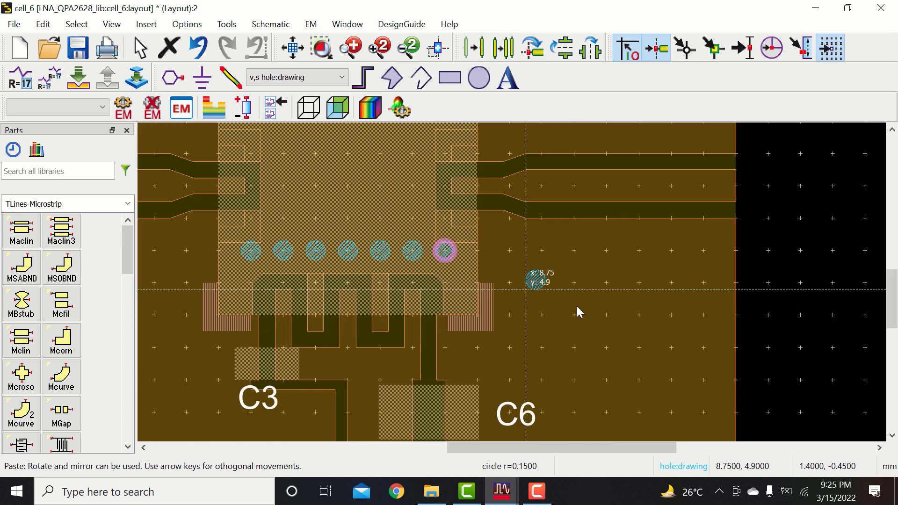
pyautogui.scroll(2, 304, 277)
pyautogui.scroll(-1, 525, 260)
pyautogui.click(525, 261)
pyautogui.scroll(-1, 496, 276)
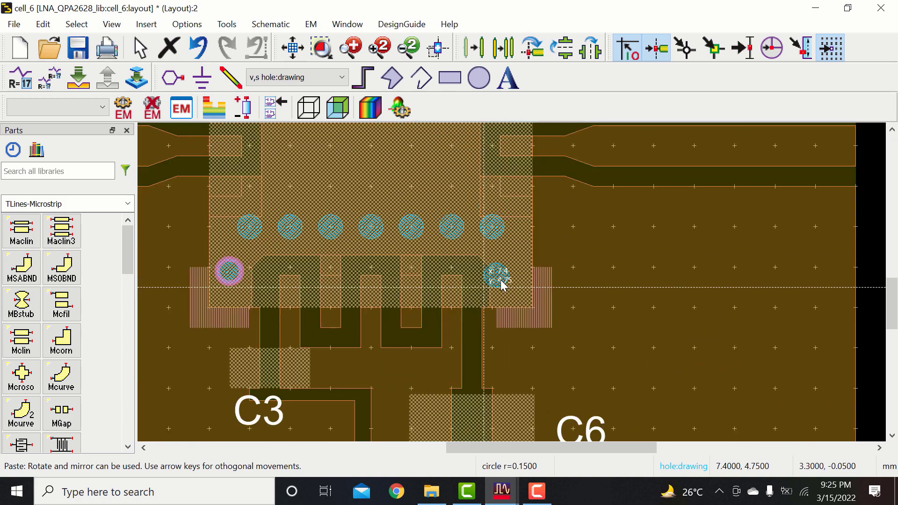
pyautogui.scroll(2, 517, 271)
pyautogui.scroll(-3, 517, 271)
# Step: Copy the five middle vias of the row and paste them as further rows over the chip area
pyautogui.press('Escape')
pyautogui.hotkey('ctrl', 'c')
pyautogui.hotkey('ctrl', 'v')
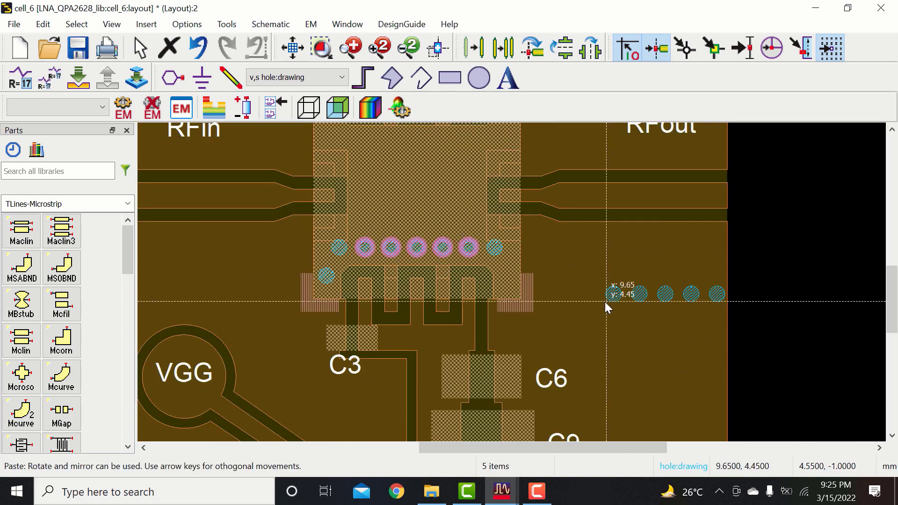
pyautogui.scroll(2, 512, 278)
pyautogui.scroll(-1, 526, 284)
pyautogui.scroll(2, 533, 273)
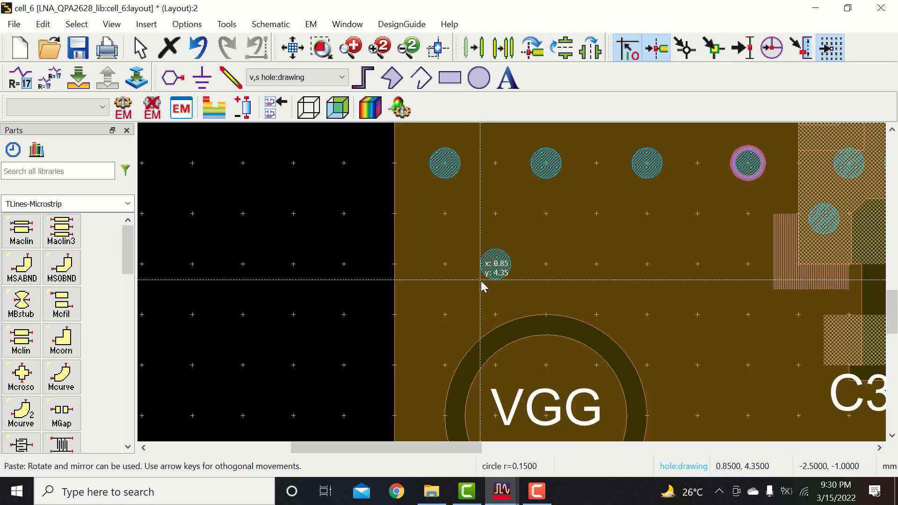
# Step: Place via copies at x 1, 2 and 3 mm along y 4.5 mm, above the VGG pad
pyautogui.scroll(2, 517, 275)
pyautogui.scroll(-2, 664, 354)
pyautogui.scroll(3, 507, 285)
pyautogui.click(502, 286)
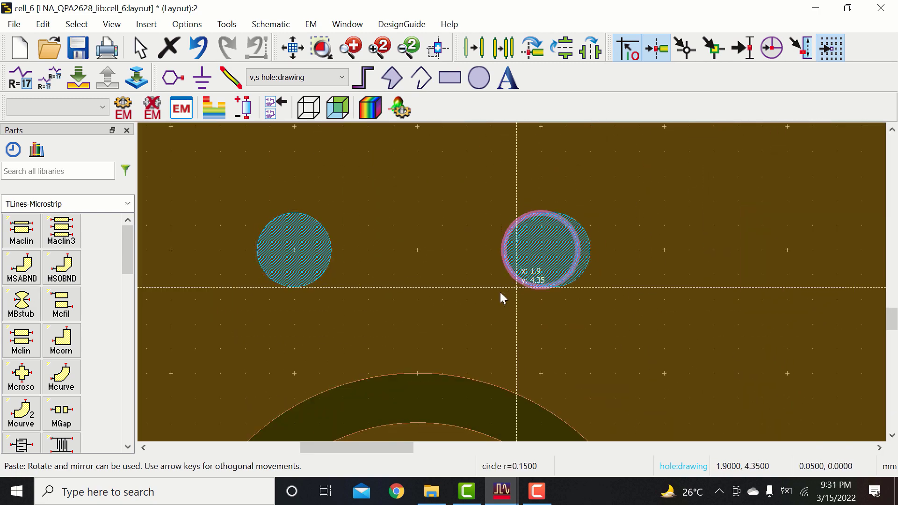
pyautogui.scroll(-3, 515, 286)
pyautogui.scroll(3, 627, 286)
pyautogui.click(507, 276)
# Step: Place vias between VGG and C3 at (3, 3.5) and (4, 3.5), plus three at y 2.5 inside the bias trace
pyautogui.scroll(-5, 510, 278)
pyautogui.scroll(4, 515, 360)
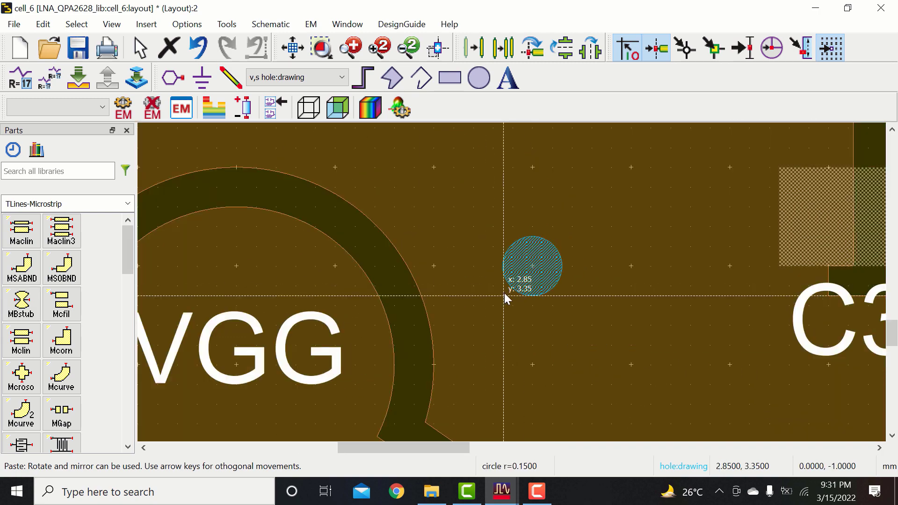
pyautogui.click(504, 294)
pyautogui.scroll(-4, 505, 296)
pyautogui.scroll(4, 526, 326)
pyautogui.click(528, 322)
pyautogui.scroll(-3, 533, 327)
pyautogui.scroll(3, 529, 346)
pyautogui.click(524, 327)
pyautogui.scroll(2, 534, 286)
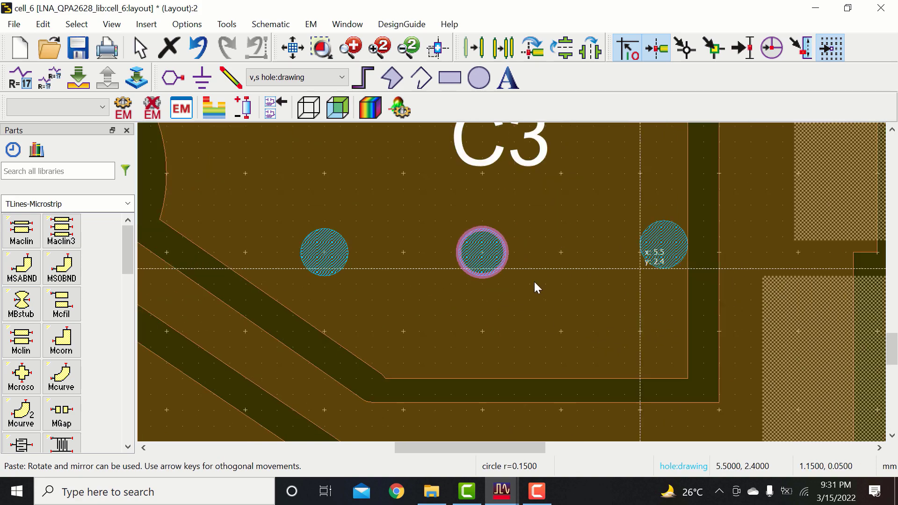
pyautogui.scroll(-3, 441, 345)
pyautogui.scroll(1, 541, 284)
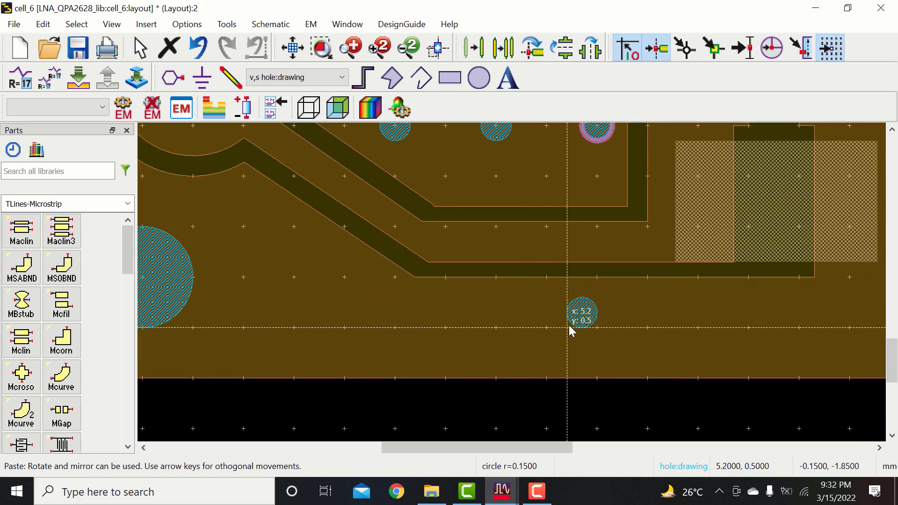
# Step: Place vias at (0.5, 2) and (2, 1.5) around the lower-left corner hole
pyautogui.scroll(-3, 568, 325)
pyautogui.scroll(2, 468, 280)
pyautogui.scroll(1, 608, 323)
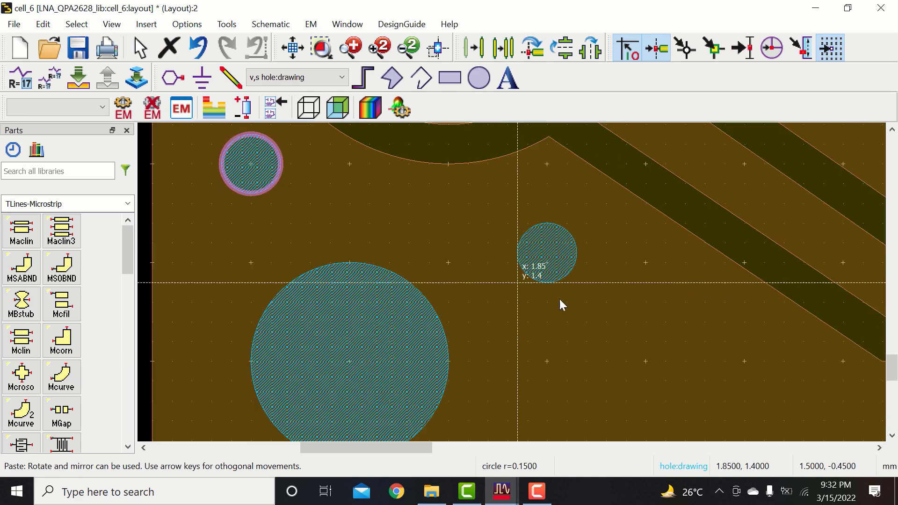
pyautogui.click(518, 292)
pyautogui.scroll(-4, 523, 299)
pyautogui.scroll(7, 585, 392)
# Step: Place a row of five vias at 1 mm spacing along the board's bottom edge, from x 2.5 to 6.5 at y 0.5
pyautogui.click(493, 295)
pyautogui.scroll(-3, 495, 295)
pyautogui.click(451, 277)
pyautogui.click(645, 276)
pyautogui.scroll(-3, 650, 277)
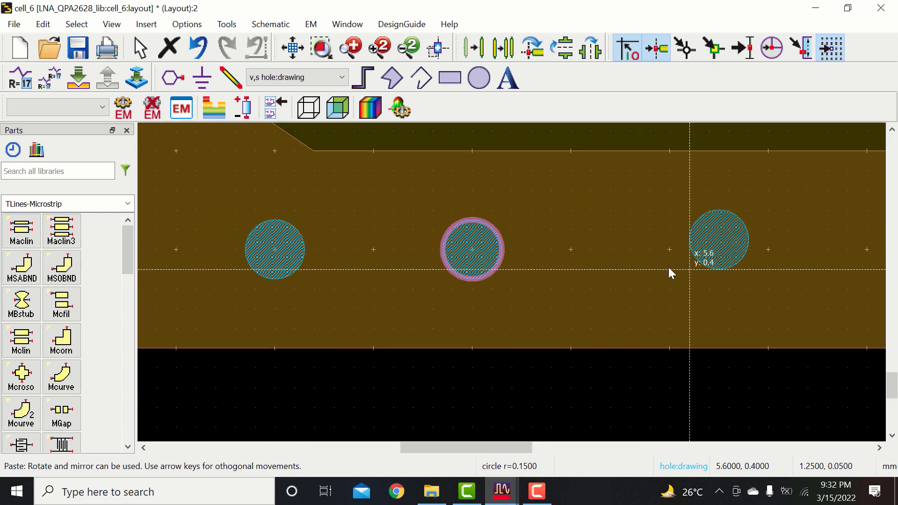
pyautogui.scroll(-3, 669, 274)
pyautogui.scroll(1, 356, 294)
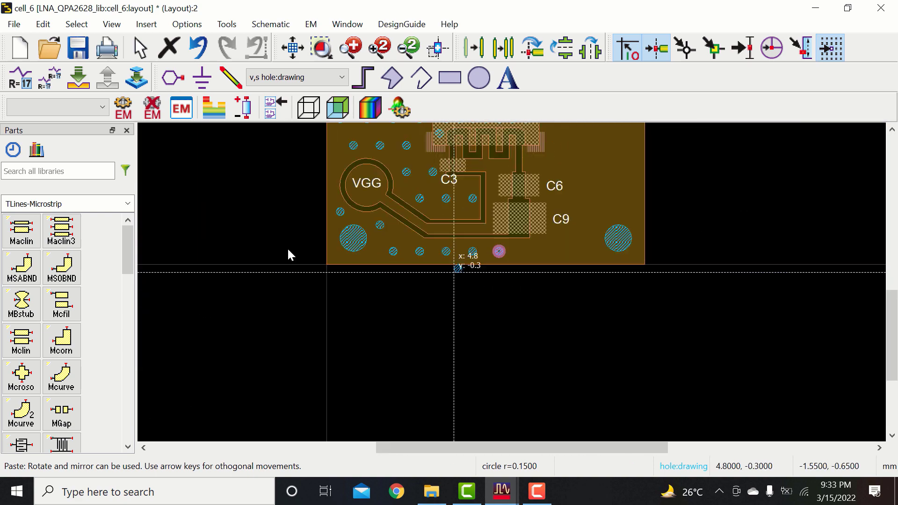
pyautogui.scroll(2, 288, 250)
pyautogui.scroll(-2, 677, 257)
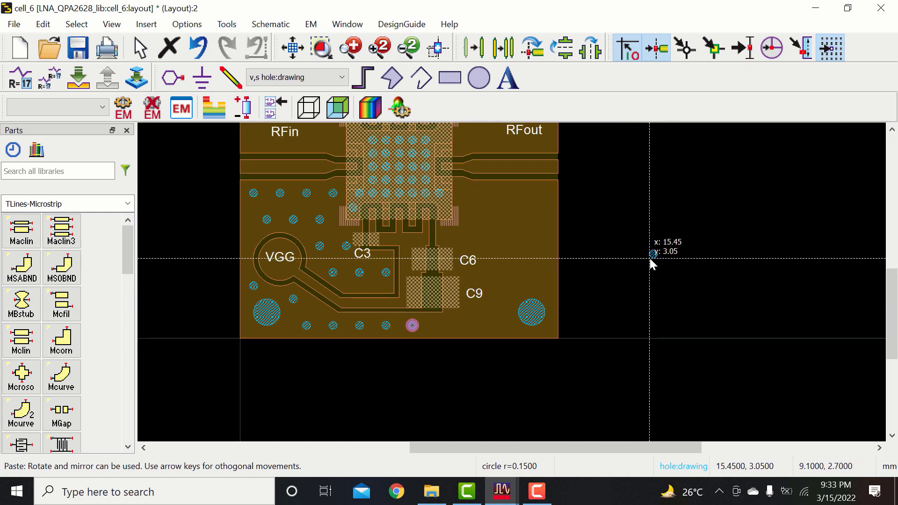
pyautogui.press('Escape')
pyautogui.click(617, 263)
# Step: Copy 17 vias from the VGG side and bottom edge, mirrored about the board's vertical centreline onto the RFout side
pyautogui.scroll(3, 282, 220)
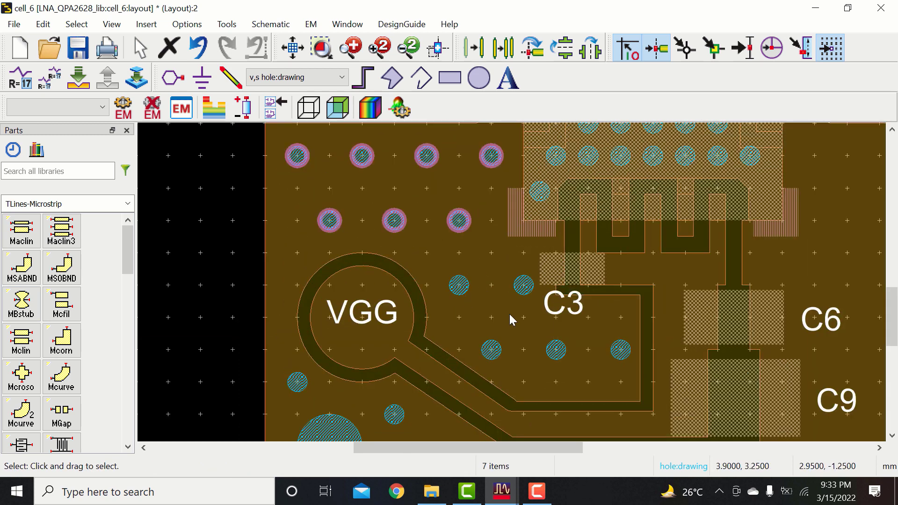
pyautogui.scroll(-2, 537, 327)
pyautogui.scroll(1, 487, 315)
pyautogui.scroll(-3, 781, 220)
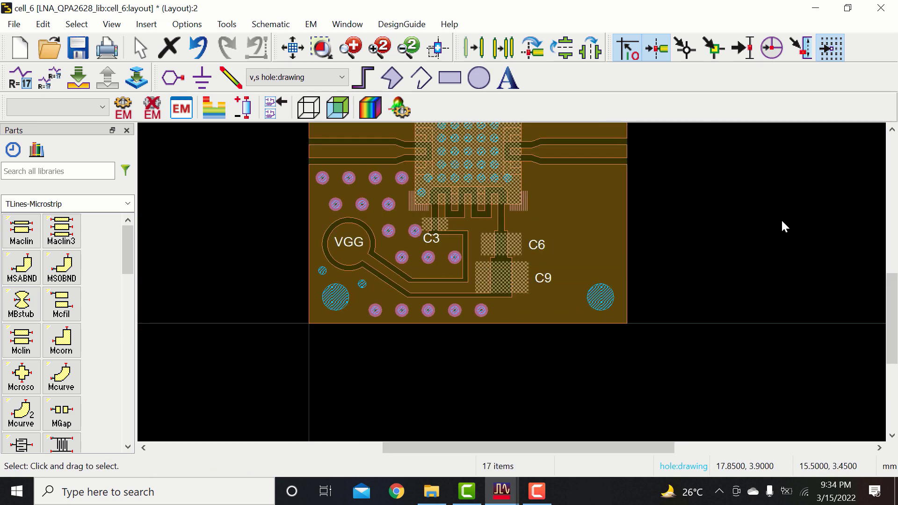
pyautogui.scroll(-1, 614, 237)
pyautogui.click(503, 48)
pyautogui.click(590, 48)
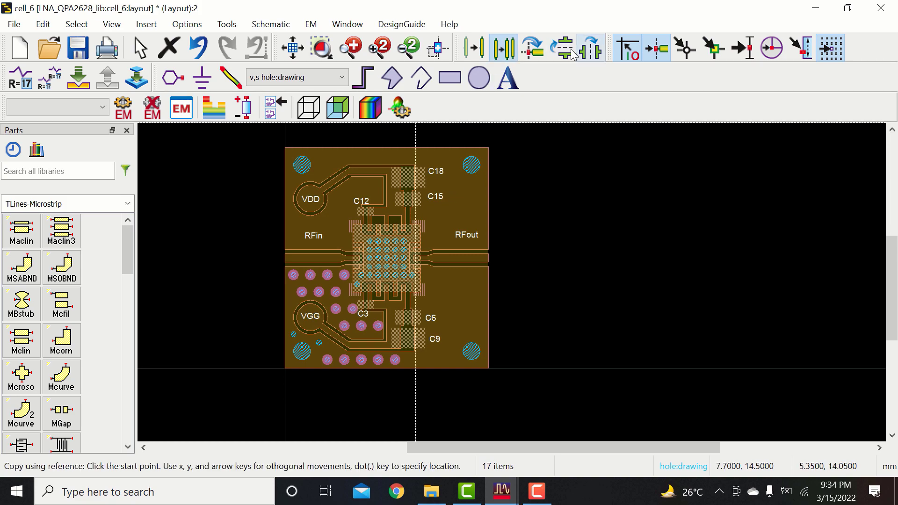
pyautogui.scroll(12, 379, 257)
pyautogui.click(498, 269)
pyautogui.click(498, 269)
pyautogui.scroll(-8, 468, 277)
pyautogui.scroll(-2, 606, 288)
pyautogui.scroll(3, 538, 299)
pyautogui.scroll(-2, 518, 294)
pyautogui.scroll(2, 486, 281)
pyautogui.click(817, 287)
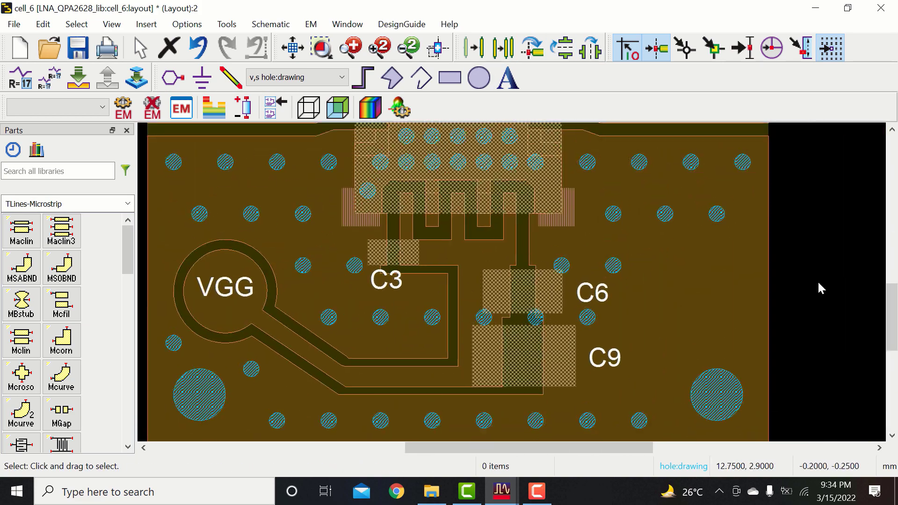
# Step: Delete the mirrored vias lying on and beside the C6 and C9 pads and their bias trace
pyautogui.click(585, 316)
pyautogui.press('Delete')
pyautogui.click(486, 315)
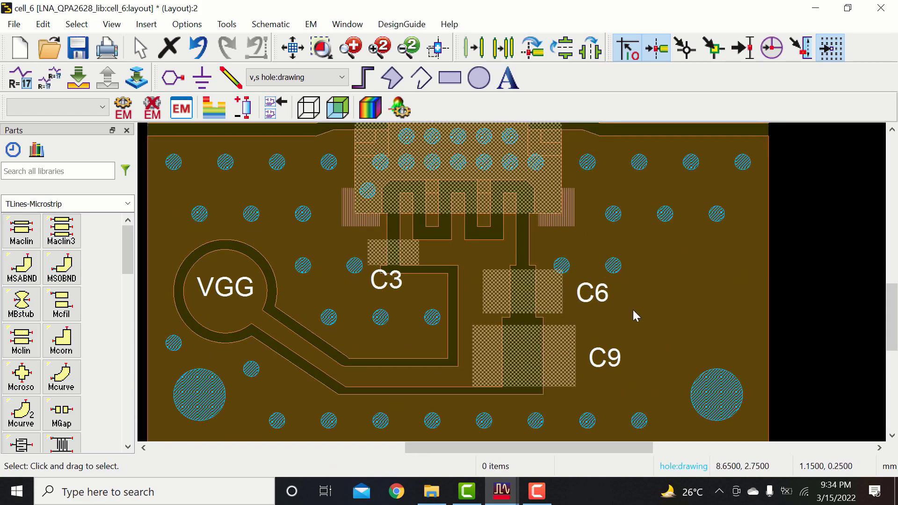
pyautogui.scroll(-1, 660, 300)
pyautogui.scroll(2, 476, 231)
pyautogui.scroll(1, 575, 271)
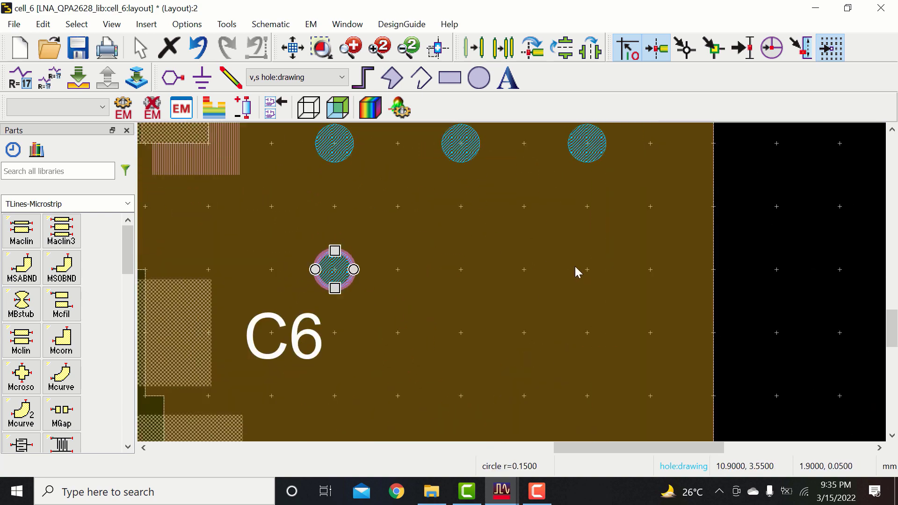
# Step: Place ground vias on the RFout side near C6 at (9.5, 3.5), (10.5, 3.5), (11.5, 3.5), (11, 2.5) and (10, 2.5)
pyautogui.scroll(-3, 629, 269)
pyautogui.scroll(1, 571, 281)
pyautogui.hotkey('ctrl', 'v')
pyautogui.scroll(4, 467, 279)
pyautogui.scroll(2, 528, 304)
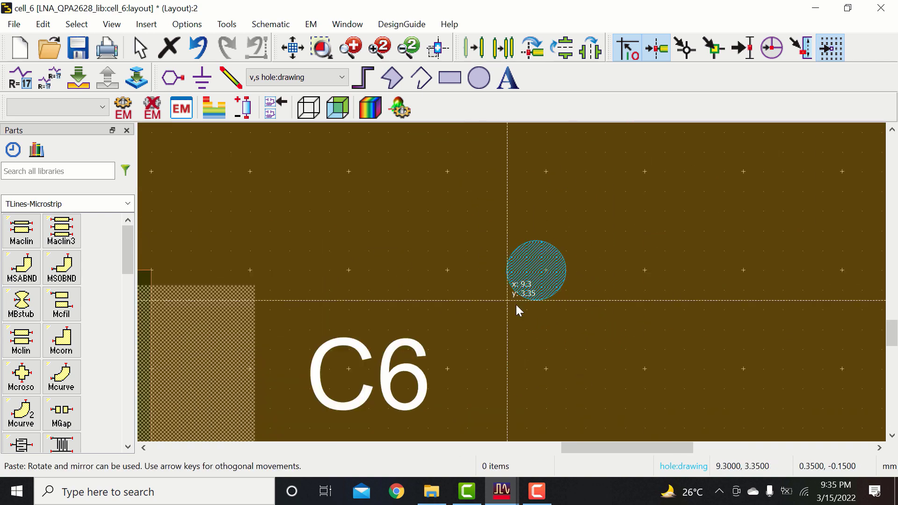
pyautogui.click(516, 302)
pyautogui.scroll(-1, 582, 288)
pyautogui.click(617, 289)
pyautogui.click(519, 289)
pyautogui.scroll(4, 468, 374)
pyautogui.click(507, 284)
pyautogui.click(268, 283)
pyautogui.scroll(-5, 327, 290)
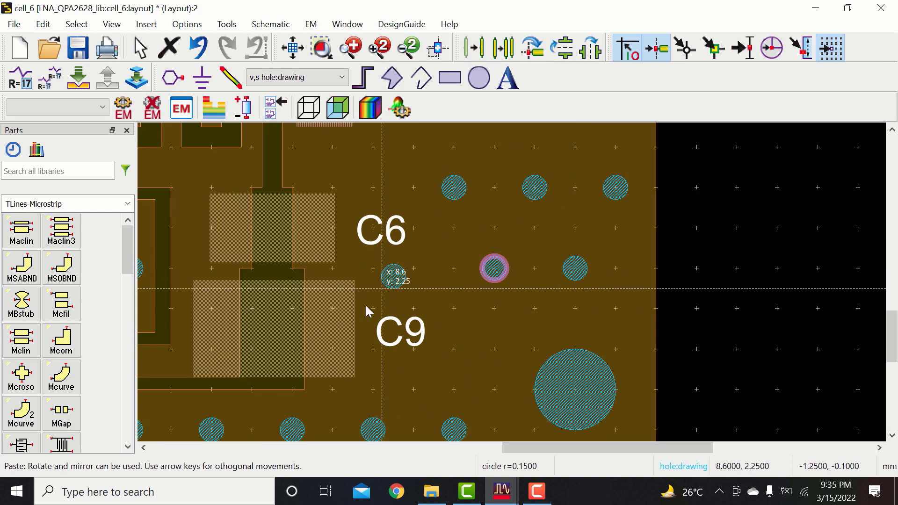
# Step: Place two more vias beside C9 at (9, 2.5) and (9.5, 1.5) and end the pasting
pyautogui.click(486, 272)
pyautogui.scroll(3, 543, 337)
pyautogui.click(489, 294)
pyautogui.scroll(1, 547, 303)
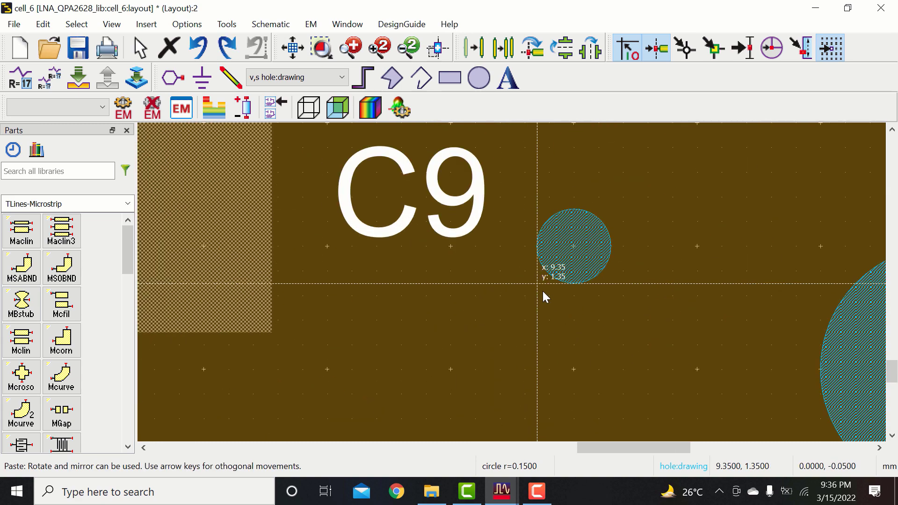
pyautogui.scroll(-4, 542, 295)
pyautogui.scroll(-1, 561, 262)
pyautogui.press('Escape')
pyautogui.click(293, 49)
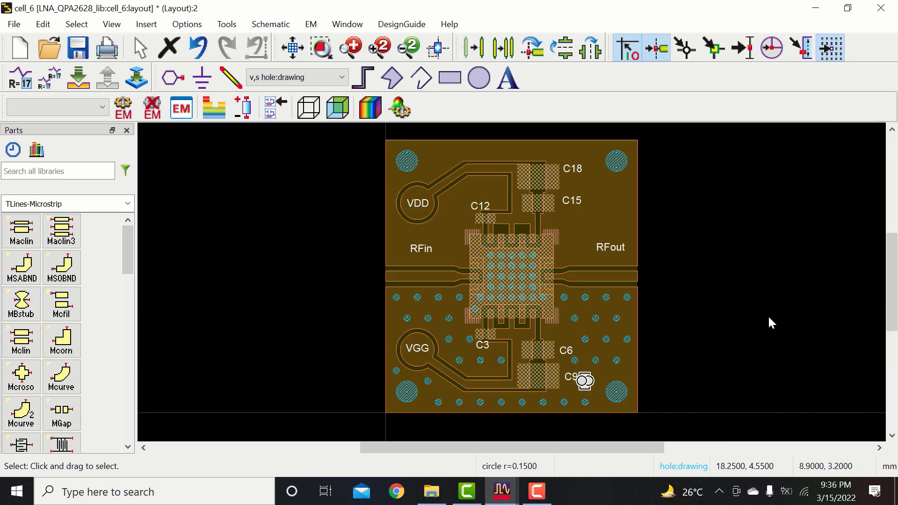
# Step: Delete the stray via at the chip's lower-left corner and the extra vias at both ends of the chip's bottom via row
pyautogui.click(703, 357)
pyautogui.scroll(3, 507, 277)
pyautogui.scroll(-1, 744, 280)
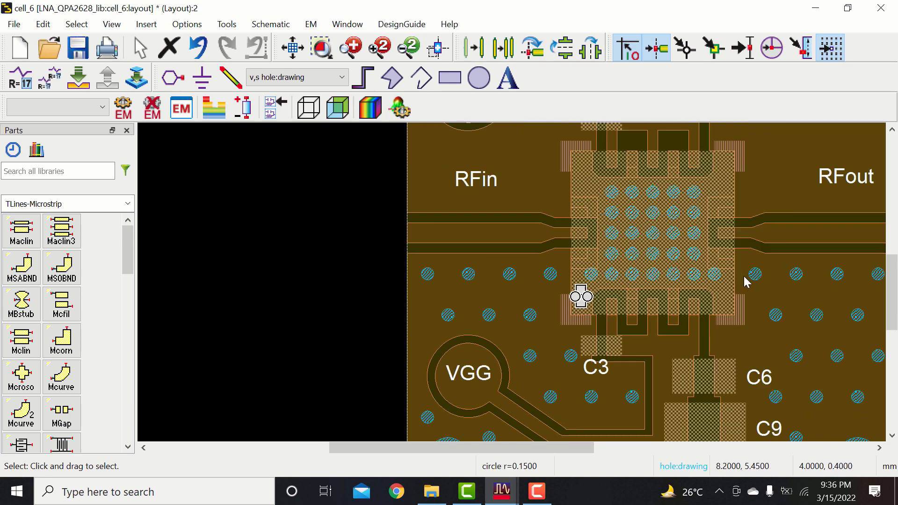
pyautogui.scroll(1, 454, 275)
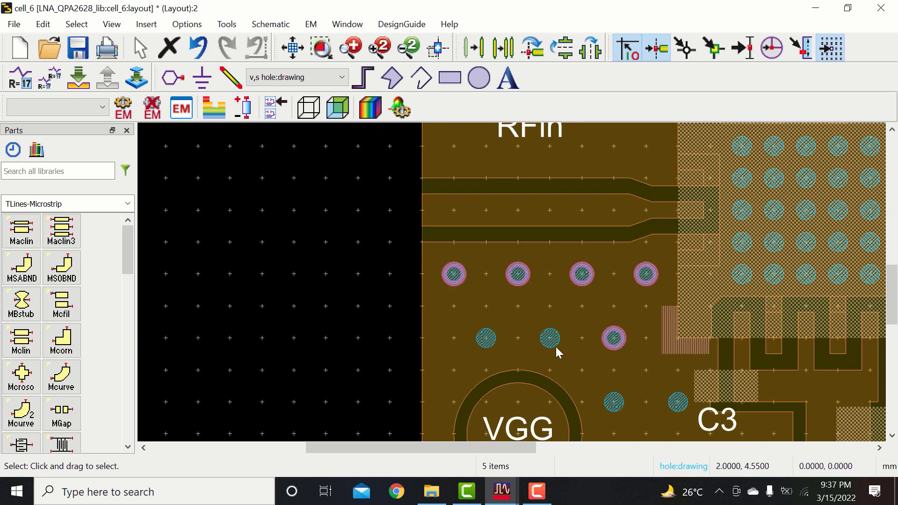
# Step: Copy the 36 vias of the board's lower half, mirrored about the horizontal centreline through (6, 6.5), onto the upper half
pyautogui.scroll(-3, 538, 327)
pyautogui.hscroll(3, 510, 294)
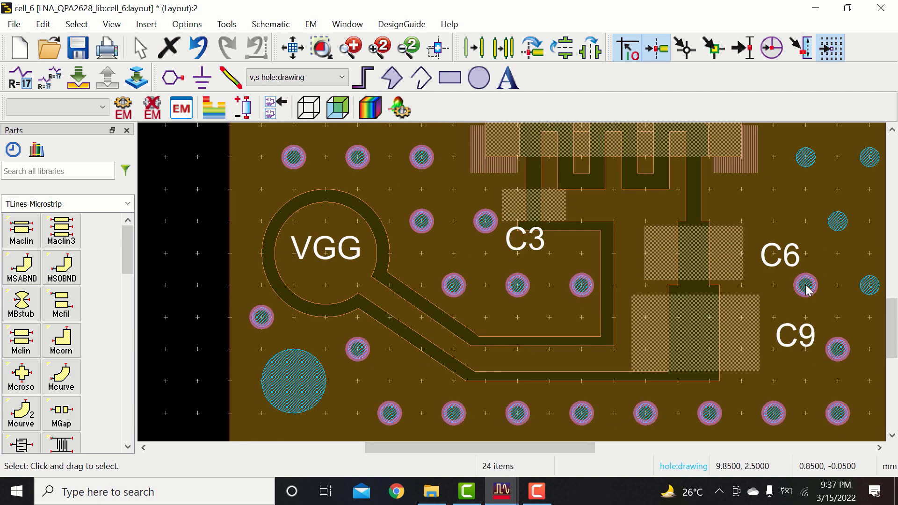
pyautogui.scroll(-2, 747, 250)
pyautogui.scroll(2, 483, 180)
pyautogui.scroll(1, 486, 225)
pyautogui.scroll(-2, 318, 279)
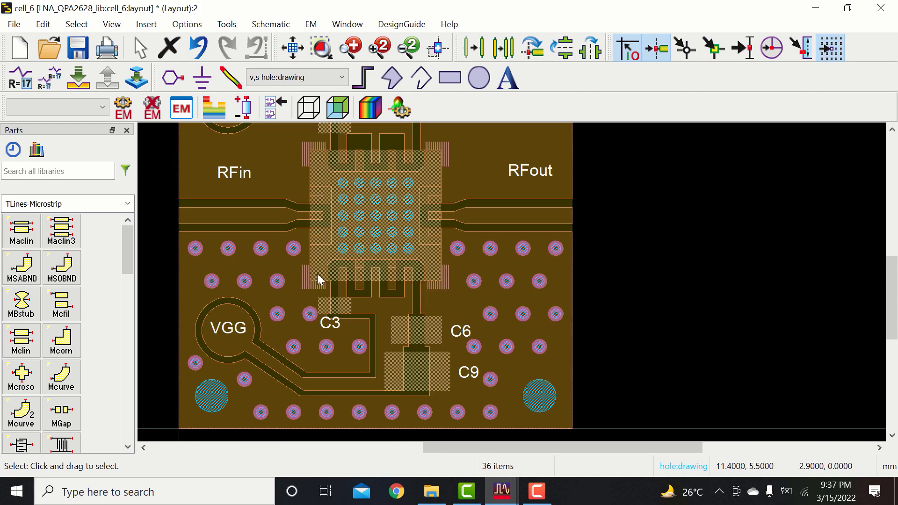
pyautogui.click(503, 47)
pyautogui.scroll(10, 357, 209)
pyautogui.click(530, 268)
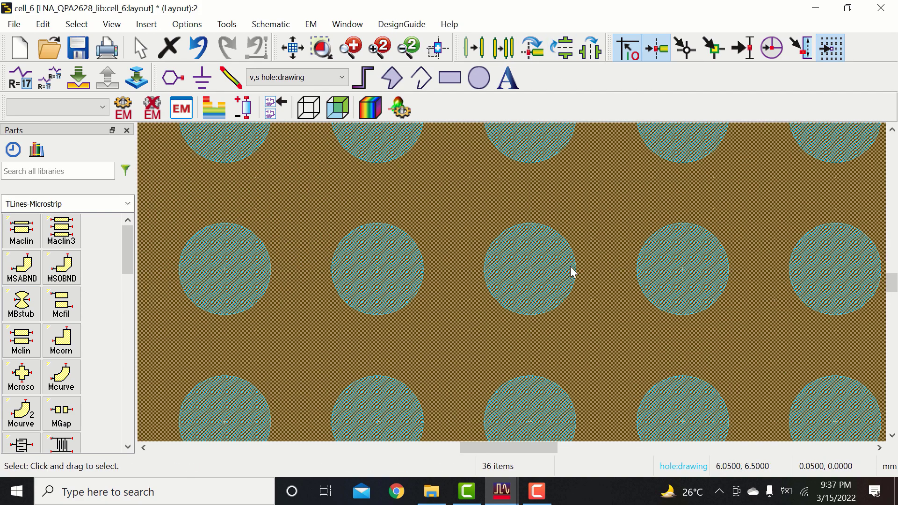
pyautogui.scroll(-5, 571, 271)
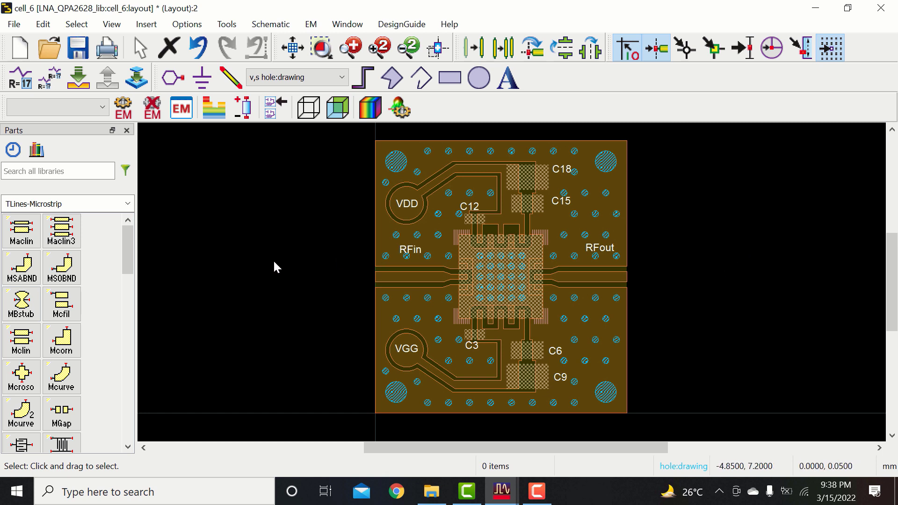
# Step: Make cond:drawing the active layer and review the conductor pattern across the whole board
pyautogui.click(325, 82)
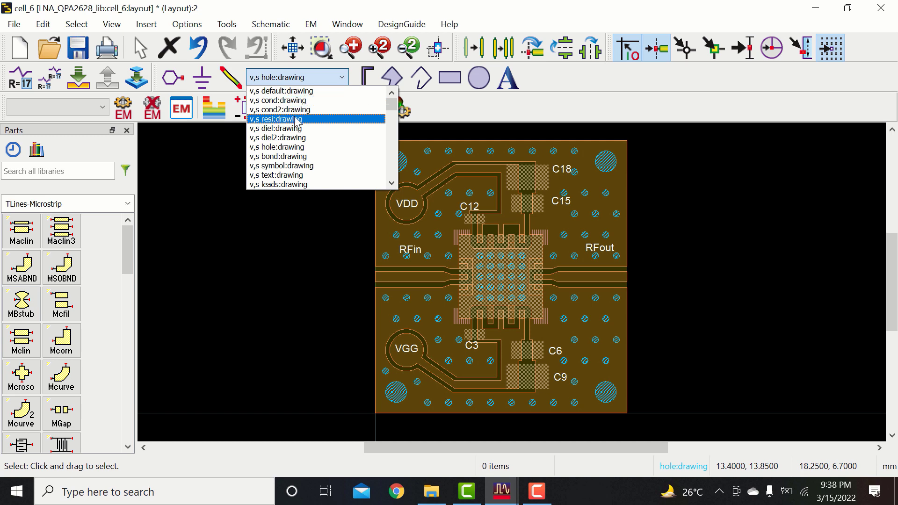
pyautogui.click(281, 100)
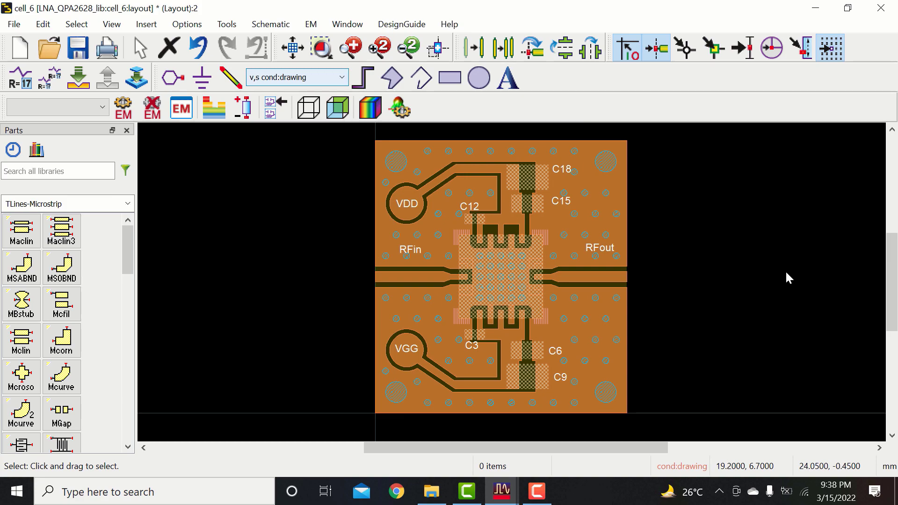
pyautogui.scroll(2, 519, 281)
pyautogui.scroll(1, 590, 287)
pyautogui.scroll(-3, 449, 288)
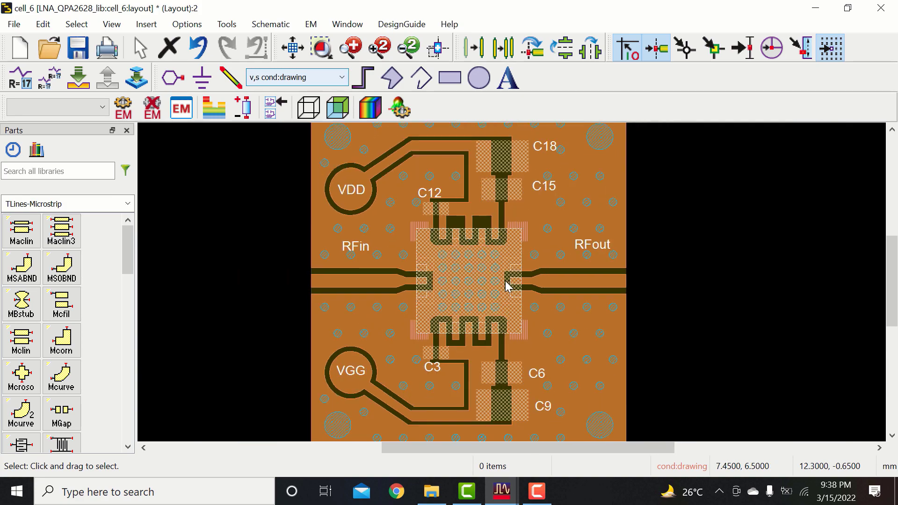
pyautogui.scroll(1, 428, 279)
pyautogui.scroll(1, 511, 287)
pyautogui.scroll(-4, 551, 281)
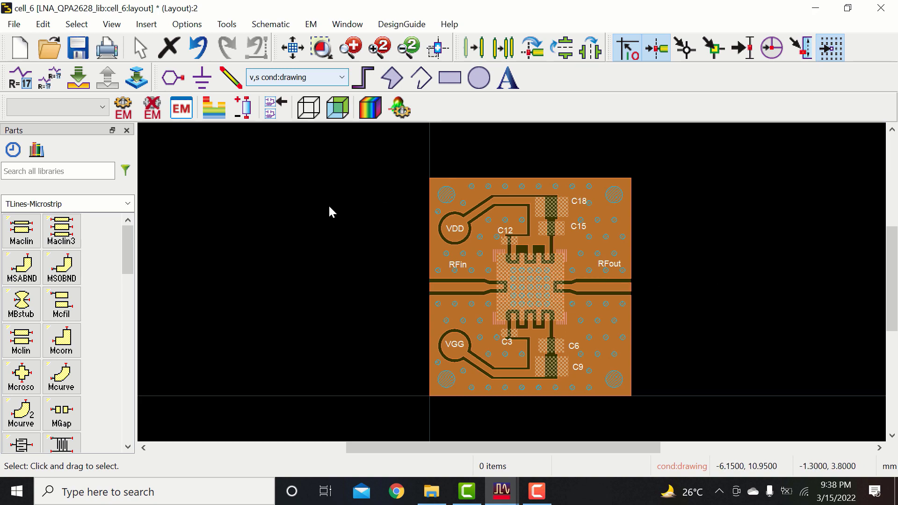
pyautogui.scroll(1, 567, 313)
pyautogui.scroll(2, 508, 283)
pyautogui.scroll(-4, 507, 284)
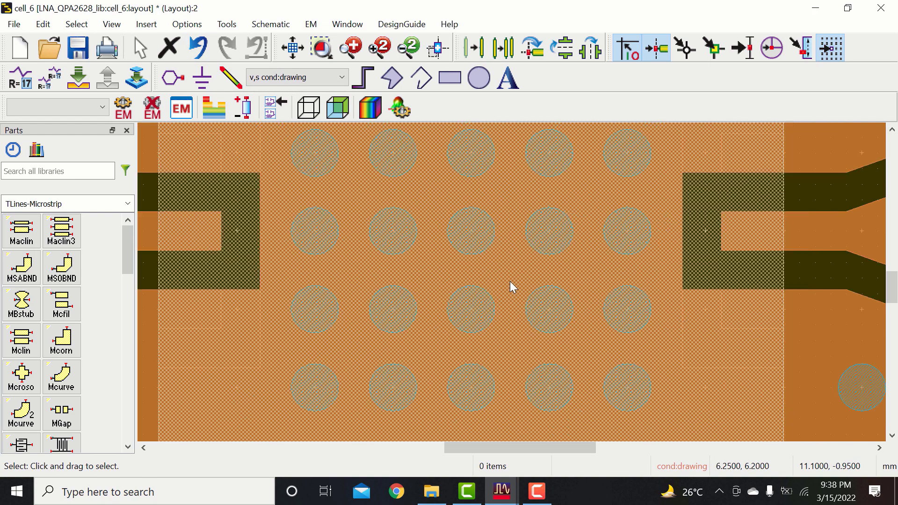
# Step: Examine the chip's via grid, its lower pin fingers and the VGG and VDD bias networks on the conductor layer
pyautogui.scroll(2, 505, 276)
pyautogui.scroll(2, 505, 276)
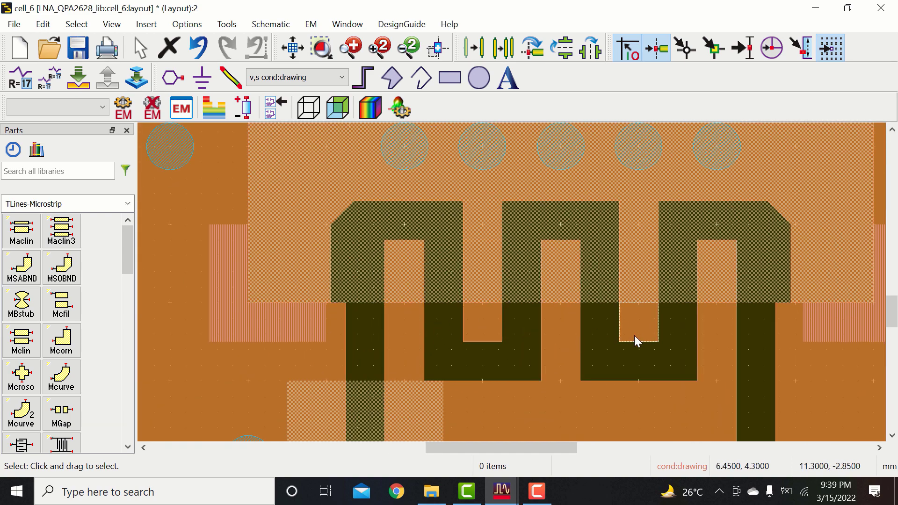
pyautogui.scroll(-5, 607, 322)
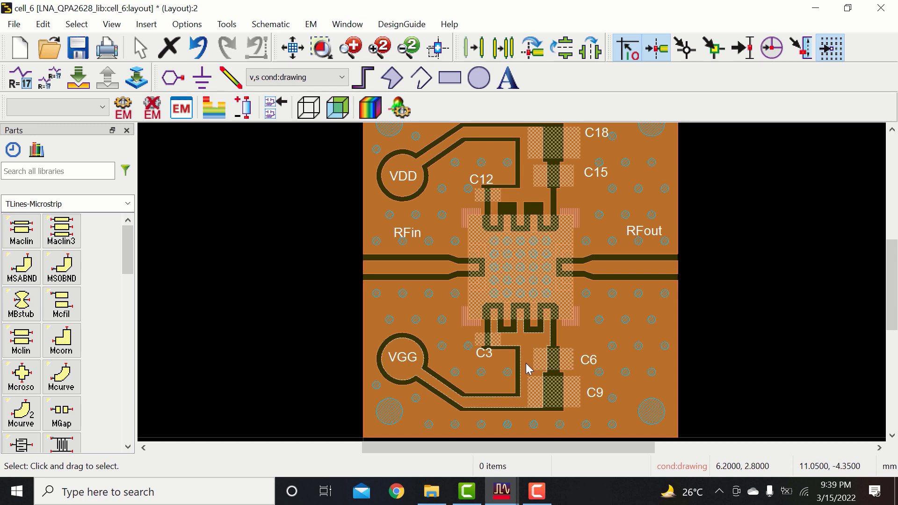
pyautogui.scroll(-2, 519, 332)
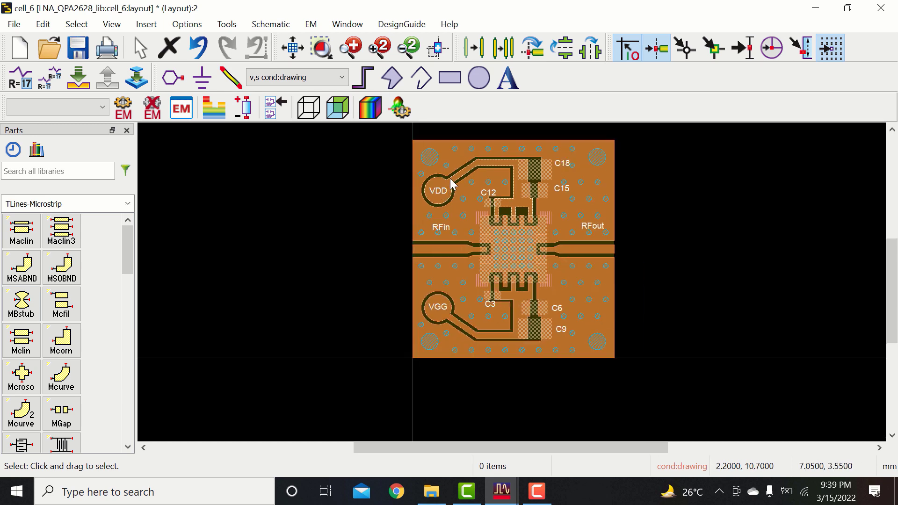
pyautogui.scroll(3, 451, 184)
pyautogui.scroll(-3, 500, 304)
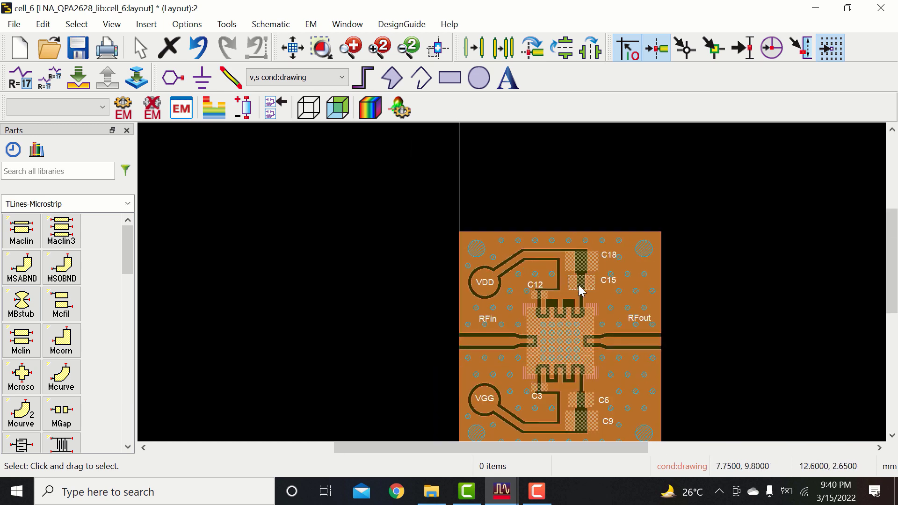
pyautogui.scroll(2, 511, 337)
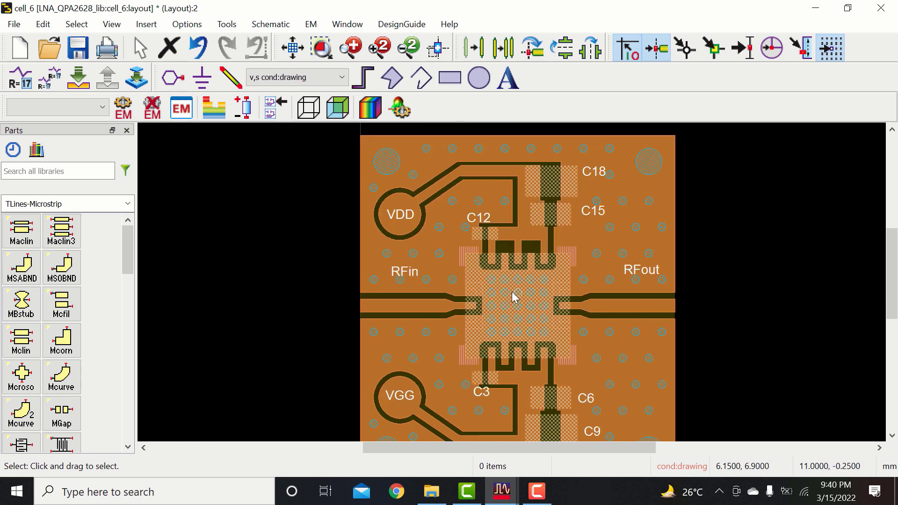
# Step: Open the board layout in 3D and examine the vias linking the top conductor to the layer below
pyautogui.click(113, 24)
pyautogui.click(141, 122)
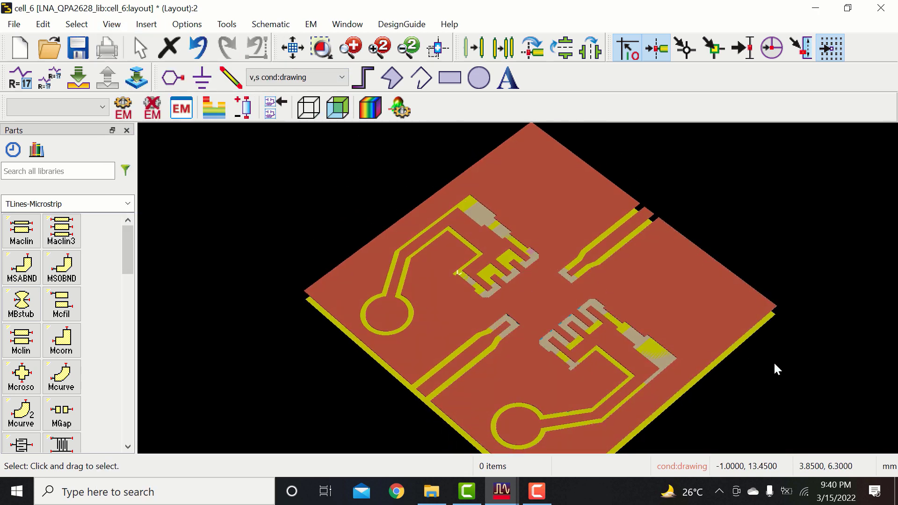
pyautogui.scroll(-1, 575, 348)
pyautogui.moveTo(365, 369); pyautogui.dragTo(441, 327)
pyautogui.scroll(3, 515, 290)
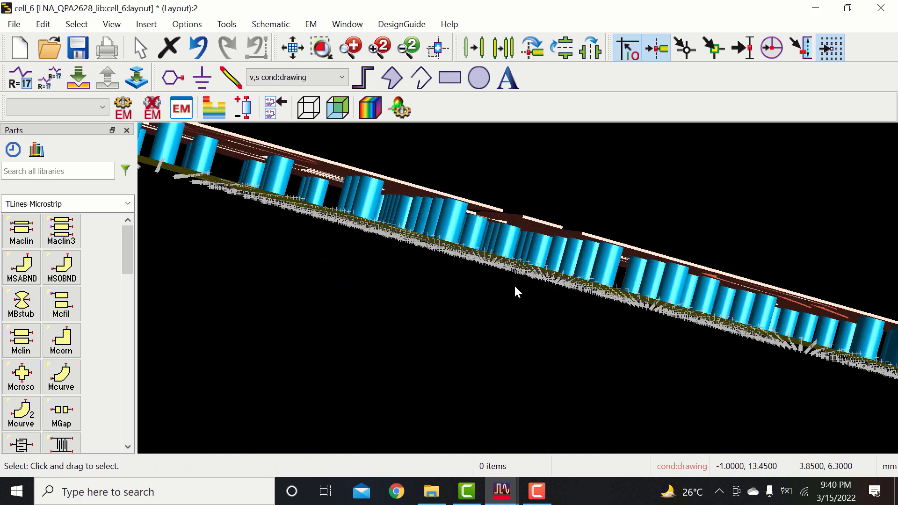
pyautogui.moveTo(469, 293); pyautogui.dragTo(467, 315)
pyautogui.scroll(2, 396, 345)
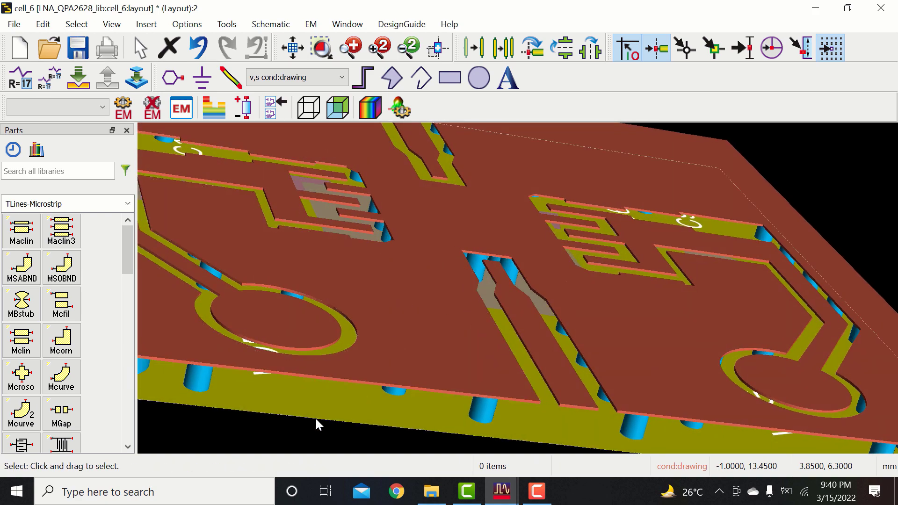
pyautogui.moveTo(316, 417); pyautogui.dragTo(498, 420)
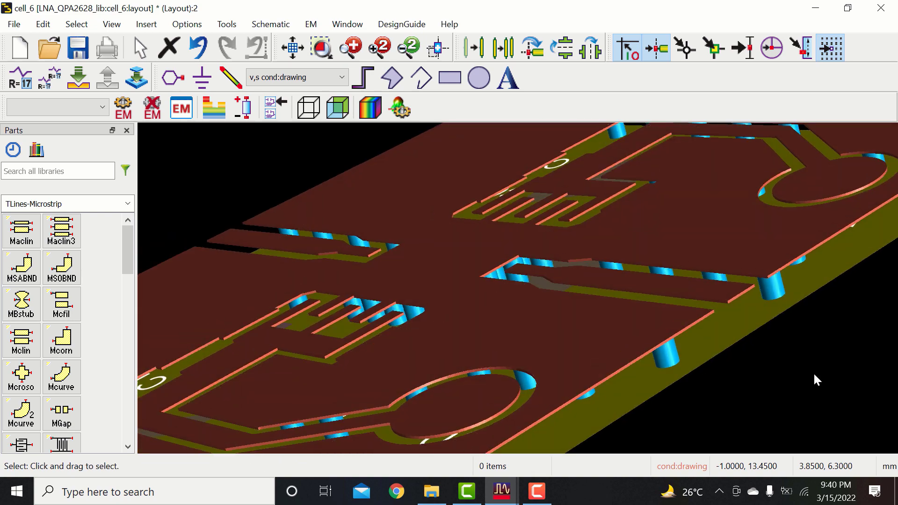
# Step: Examine the 3D board from above and from several sides, including the corner holes, RF lines and bias traces
pyautogui.scroll(-3, 563, 355)
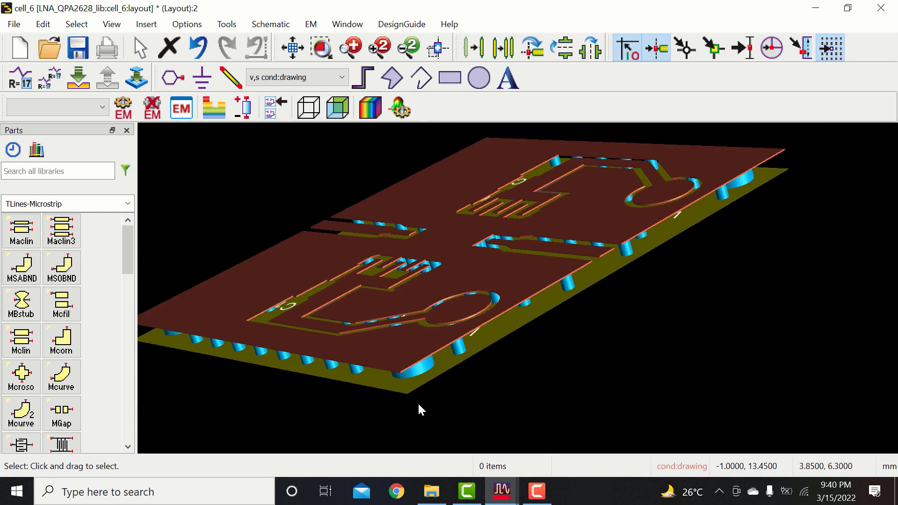
pyautogui.moveTo(379, 409); pyautogui.dragTo(423, 408)
pyautogui.moveTo(724, 281); pyautogui.dragTo(519, 275)
pyautogui.scroll(2, 512, 280)
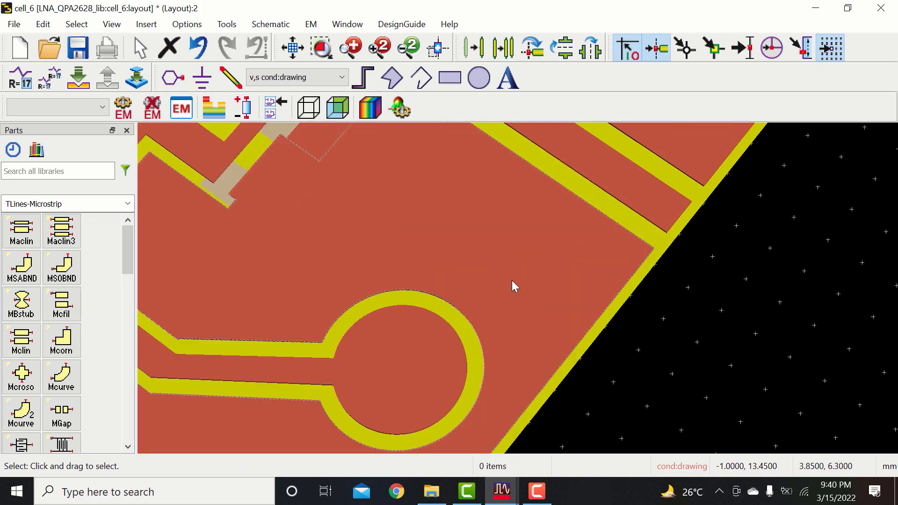
pyautogui.scroll(-4, 496, 264)
pyautogui.scroll(3, 489, 256)
pyautogui.moveTo(209, 415); pyautogui.dragTo(602, 387)
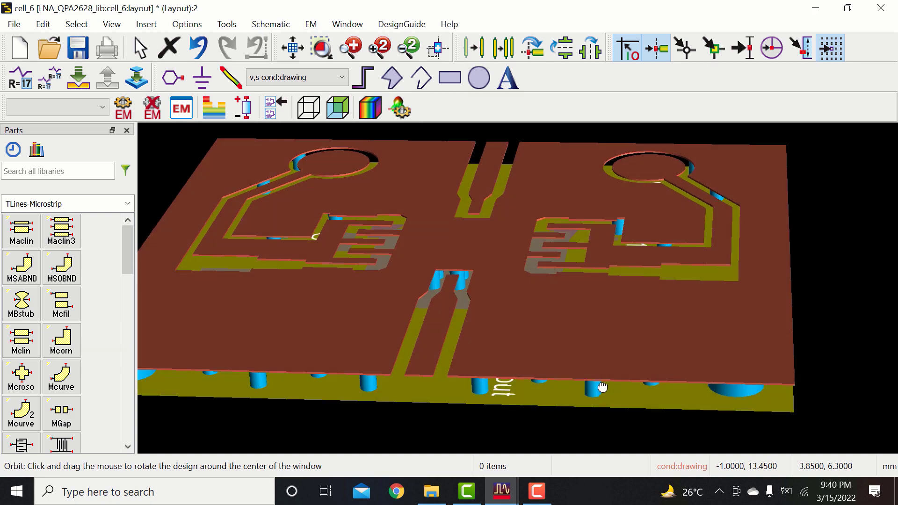
pyautogui.moveTo(510, 402); pyautogui.dragTo(391, 325)
pyautogui.moveTo(217, 432); pyautogui.dragTo(504, 304)
pyautogui.scroll(-4, 496, 289)
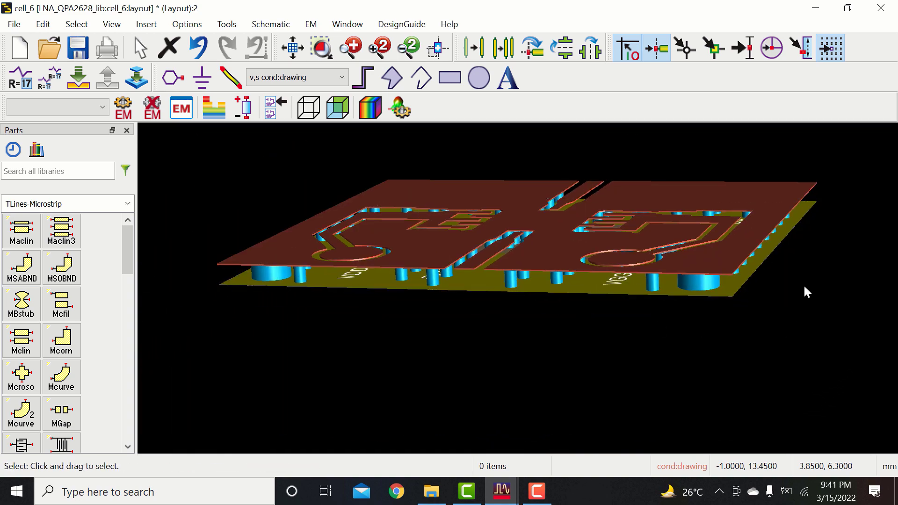
# Step: Examine the 3D model close up around the chip pads, the RFin line and the edge vias beside VGG
pyautogui.scroll(10, 523, 271)
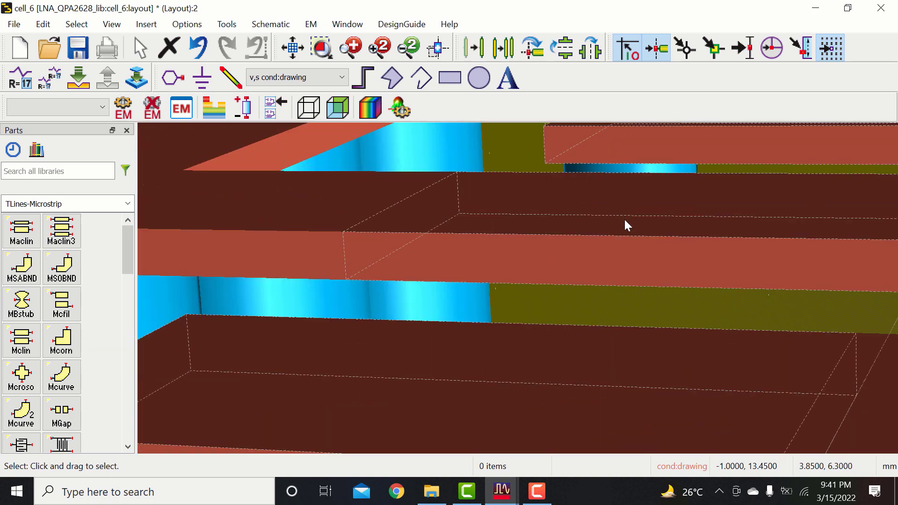
pyautogui.scroll(-8, 624, 221)
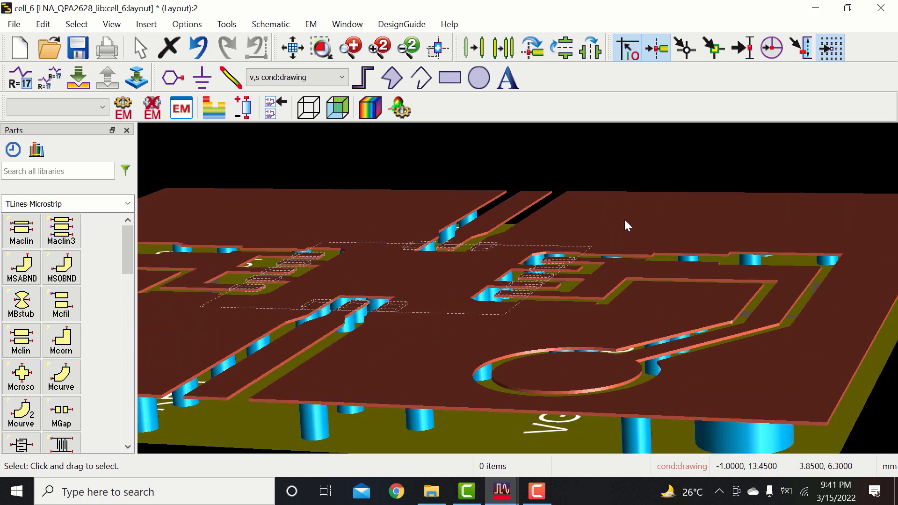
pyautogui.scroll(-4, 624, 220)
pyautogui.scroll(3, 303, 365)
pyautogui.scroll(-1, 497, 248)
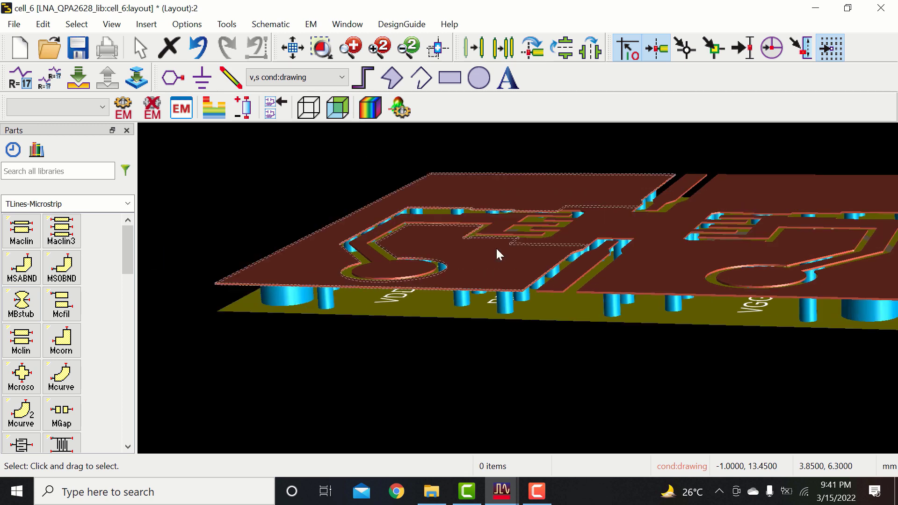
pyautogui.scroll(-2, 497, 254)
pyautogui.scroll(5, 591, 284)
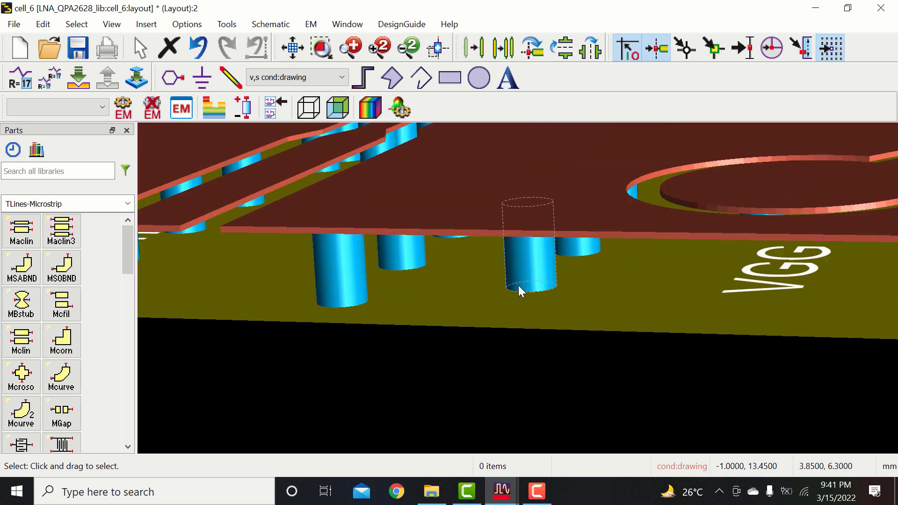
pyautogui.scroll(-4, 584, 291)
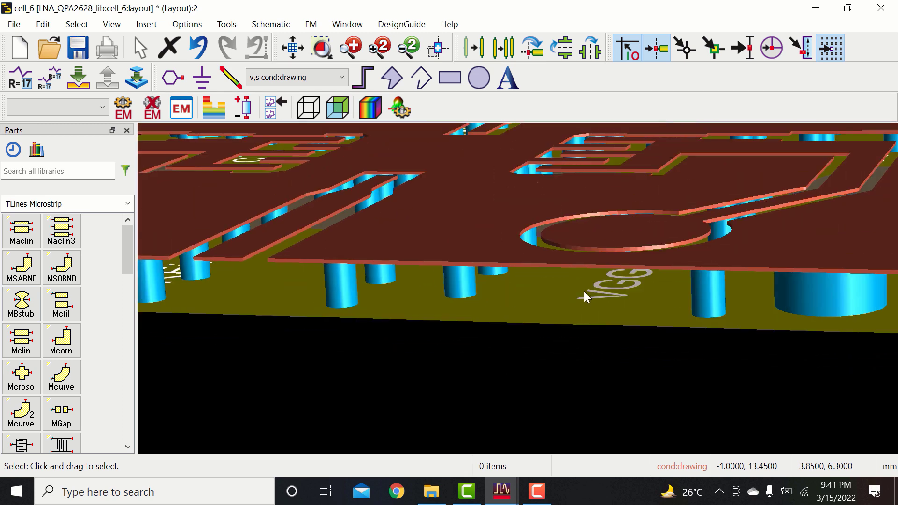
pyautogui.scroll(-3, 584, 276)
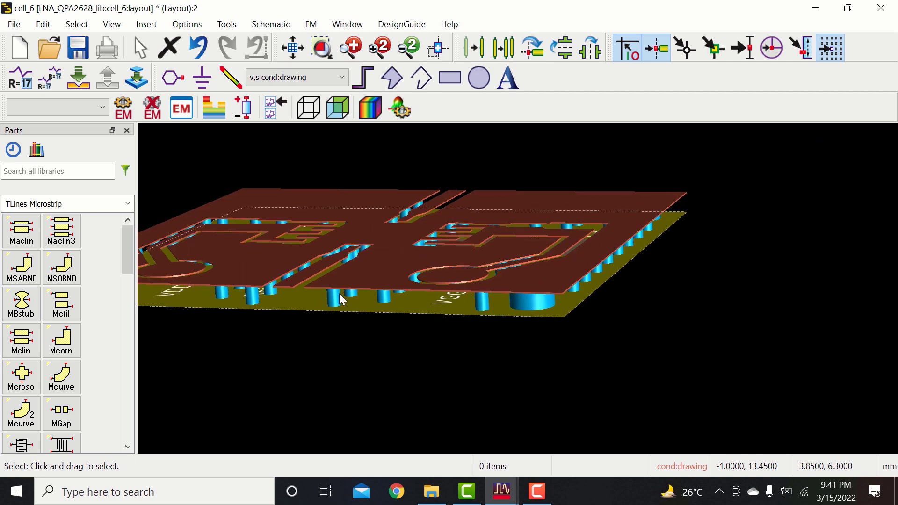
pyautogui.scroll(4, 461, 292)
pyautogui.scroll(-1, 518, 290)
pyautogui.scroll(-1, 520, 294)
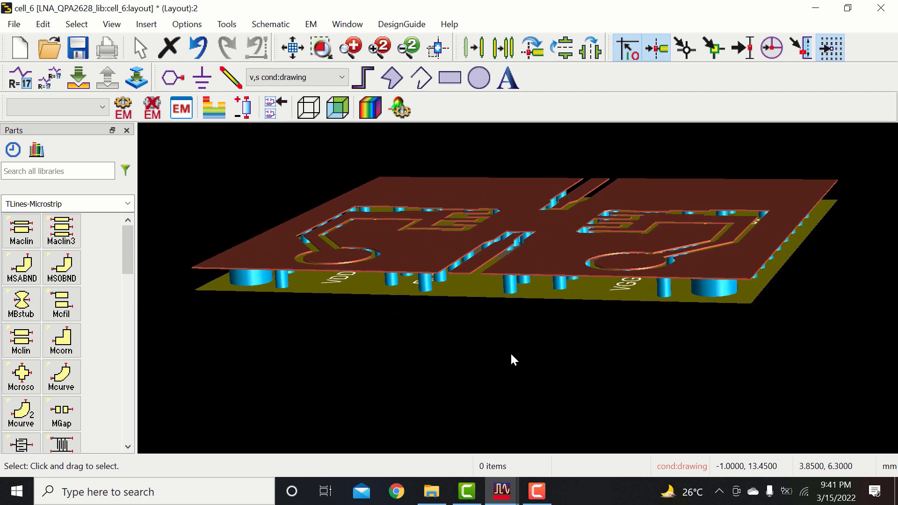
# Step: Examine the 3D board from the front edge, including the chip area, the central RF line and the bias networks
pyautogui.scroll(3, 534, 294)
pyautogui.scroll(-2, 531, 234)
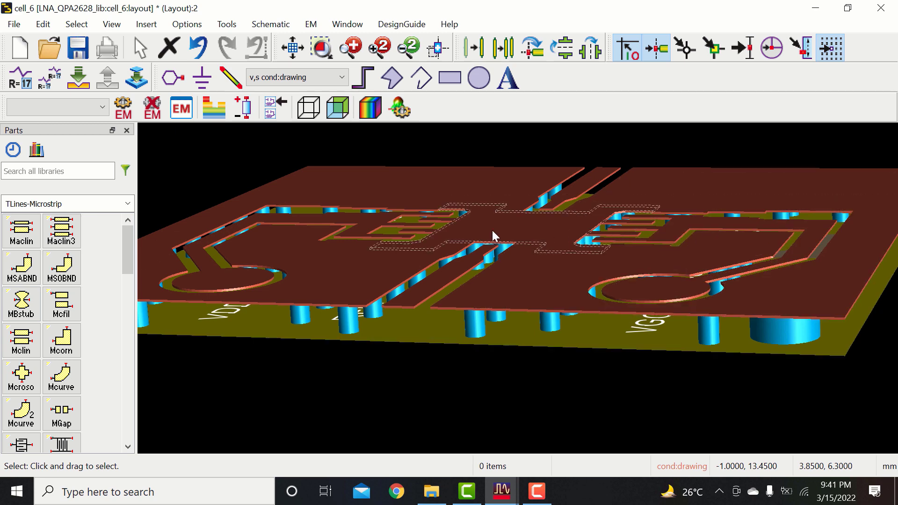
pyautogui.moveTo(533, 320)
pyautogui.mouseDown()
pyautogui.moveTo(480, 326)
pyautogui.moveTo(487, 283)
pyautogui.moveTo(481, 315)
pyautogui.moveTo(535, 325)
pyautogui.mouseUp()
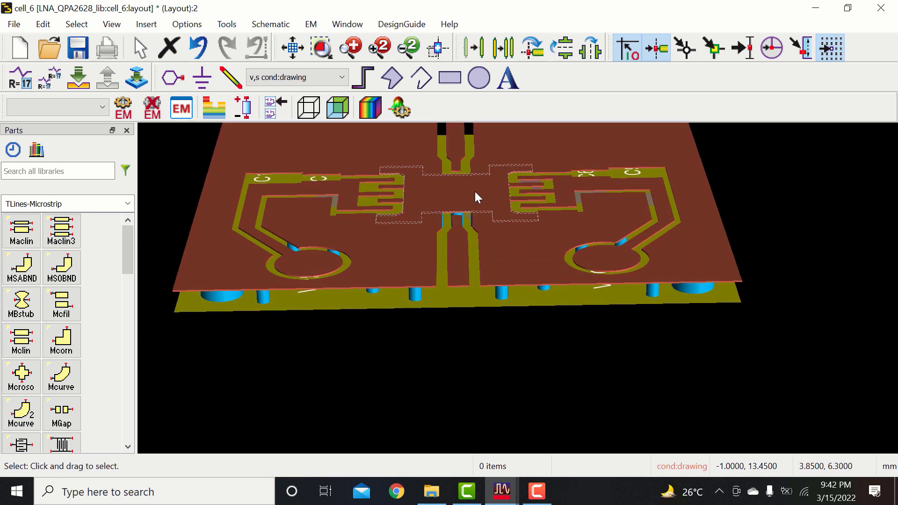
pyautogui.scroll(2, 475, 192)
pyautogui.scroll(1, 506, 260)
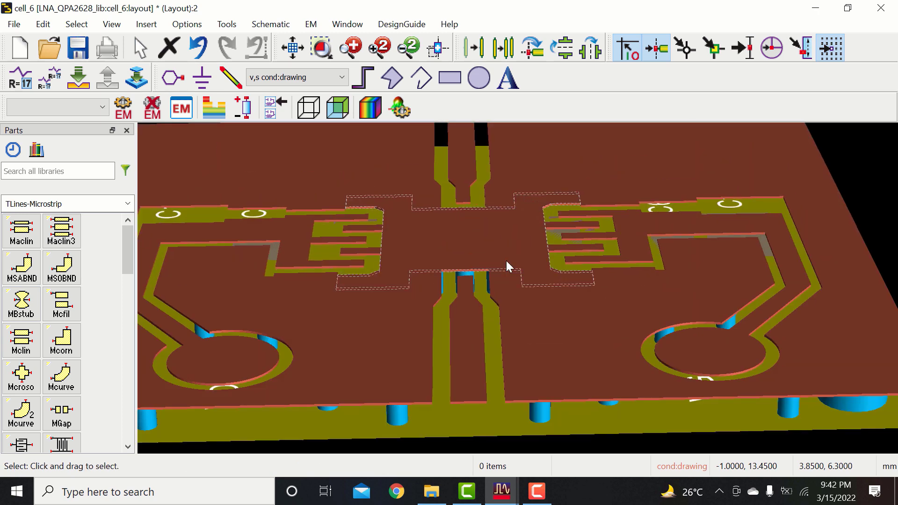
pyautogui.scroll(2, 506, 260)
pyautogui.scroll(-4, 506, 260)
pyautogui.scroll(-3, 506, 260)
pyautogui.scroll(2, 498, 307)
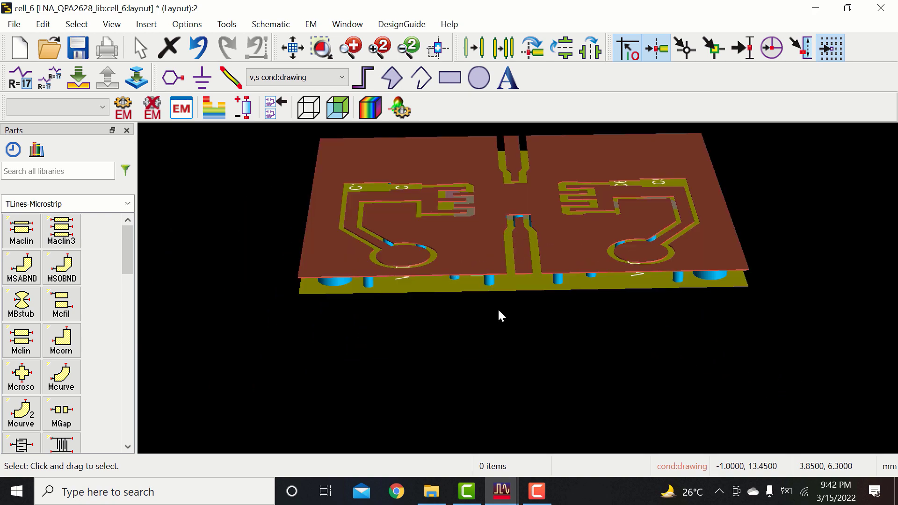
# Step: Turn the 3D board around and examine the top conductor's RF lines, pin fingers and circular bias pads from above
pyautogui.moveTo(455, 325); pyautogui.dragTo(512, 317)
pyautogui.moveTo(730, 343); pyautogui.dragTo(646, 394)
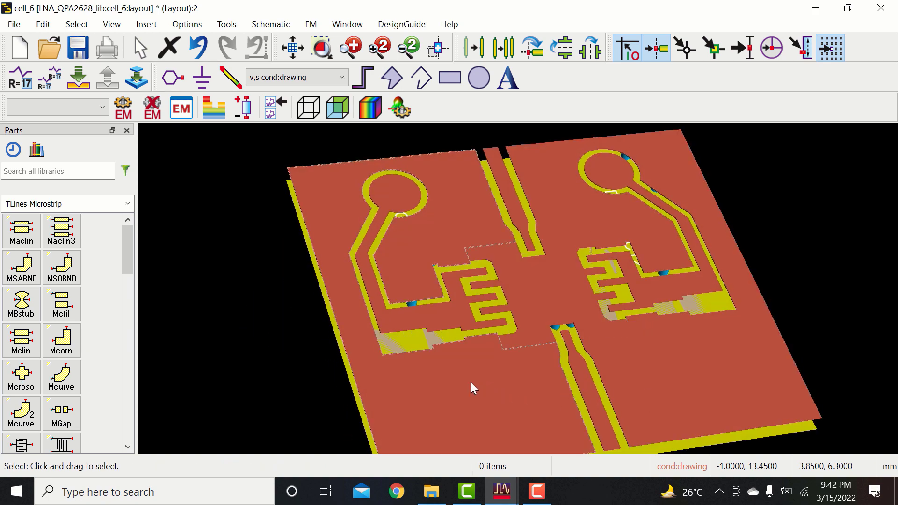
pyautogui.scroll(5, 470, 382)
pyautogui.scroll(-2, 520, 284)
pyautogui.scroll(-4, 519, 287)
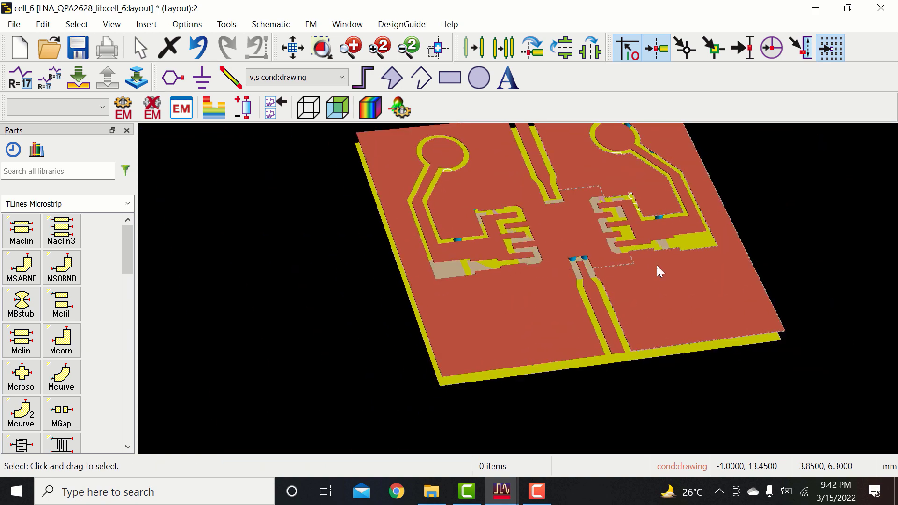
pyautogui.scroll(4, 671, 262)
pyautogui.scroll(-1, 672, 262)
pyautogui.scroll(-2, 672, 262)
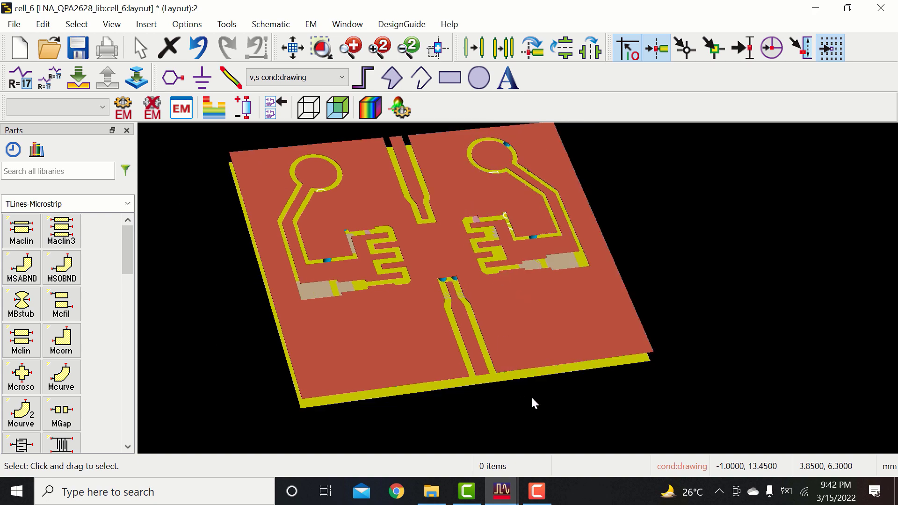
# Step: Examine the 3D board at a low angle, comparing the vias around the chip's pin fingers with those along the edge
pyautogui.moveTo(533, 400); pyautogui.dragTo(609, 360)
pyautogui.scroll(3, 472, 301)
pyautogui.moveTo(472, 304); pyautogui.dragTo(553, 266)
pyautogui.scroll(4, 527, 287)
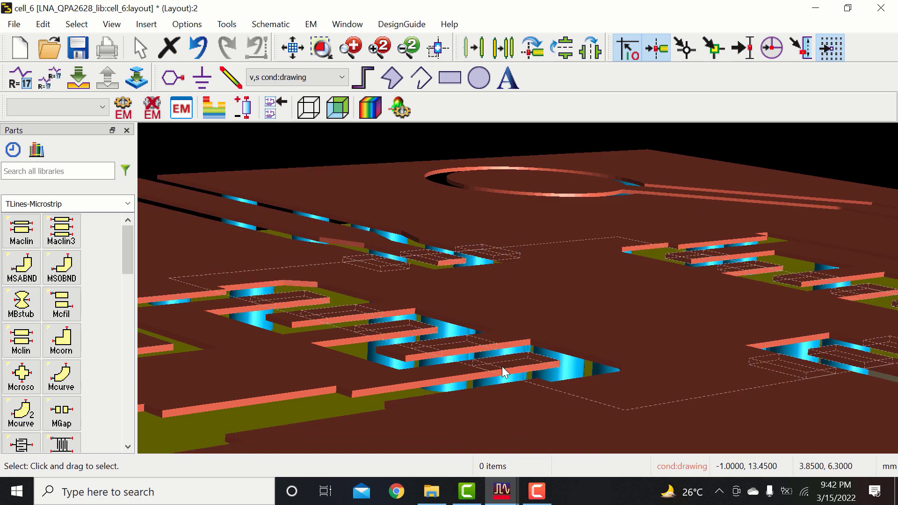
pyautogui.scroll(-4, 430, 344)
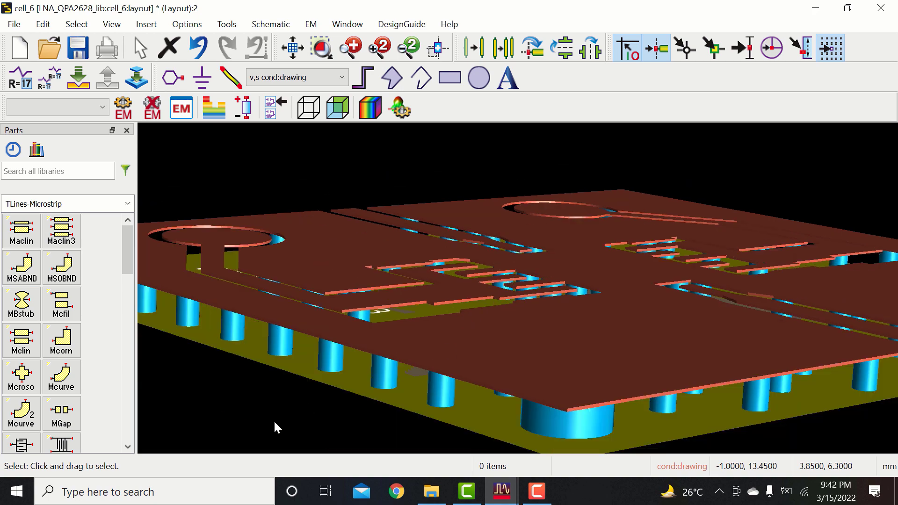
pyautogui.scroll(-3, 283, 416)
pyautogui.scroll(5, 570, 253)
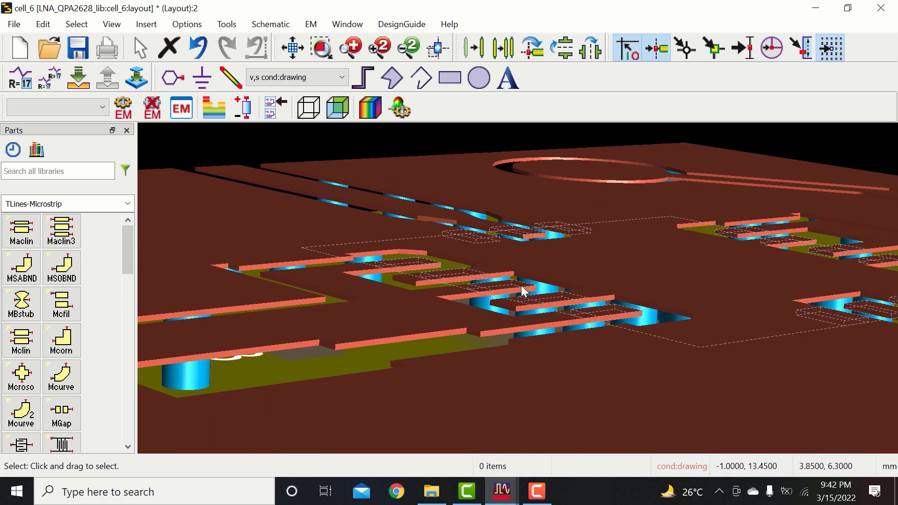
# Step: Inspect the gaps between the chip's pin fingers and the vias beneath them close up, ending with the whole 3D board
pyautogui.scroll(-2, 522, 288)
pyautogui.moveTo(742, 365); pyautogui.dragTo(786, 366)
pyautogui.scroll(2, 490, 323)
pyautogui.scroll(3, 490, 324)
pyautogui.scroll(-4, 513, 273)
pyautogui.scroll(4, 509, 235)
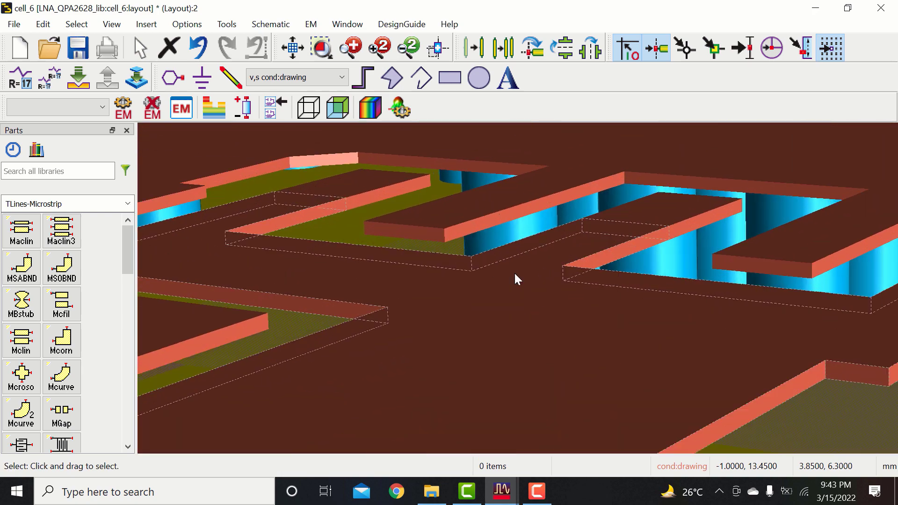
pyautogui.scroll(-4, 514, 271)
pyautogui.scroll(-4, 516, 285)
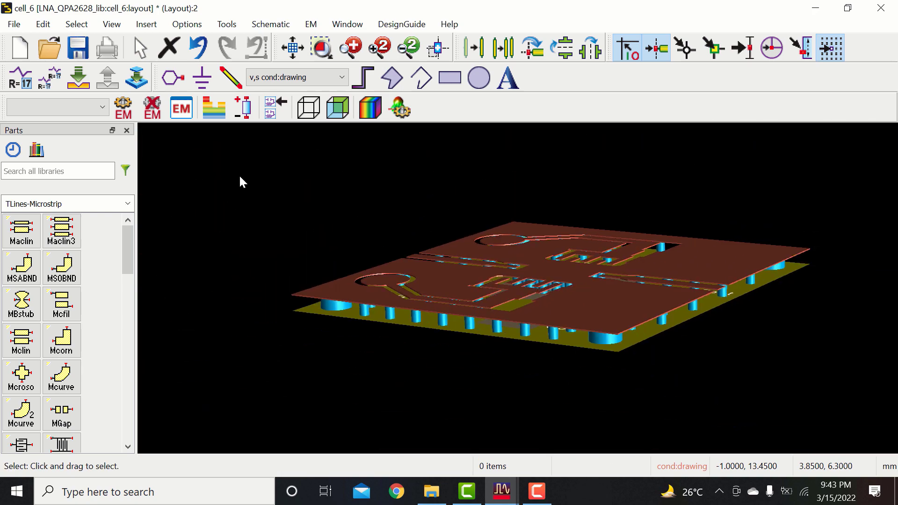
# Step: Return from the 3D model to the 2D layout and fit the whole board in view
pyautogui.click(111, 24)
pyautogui.click(144, 116)
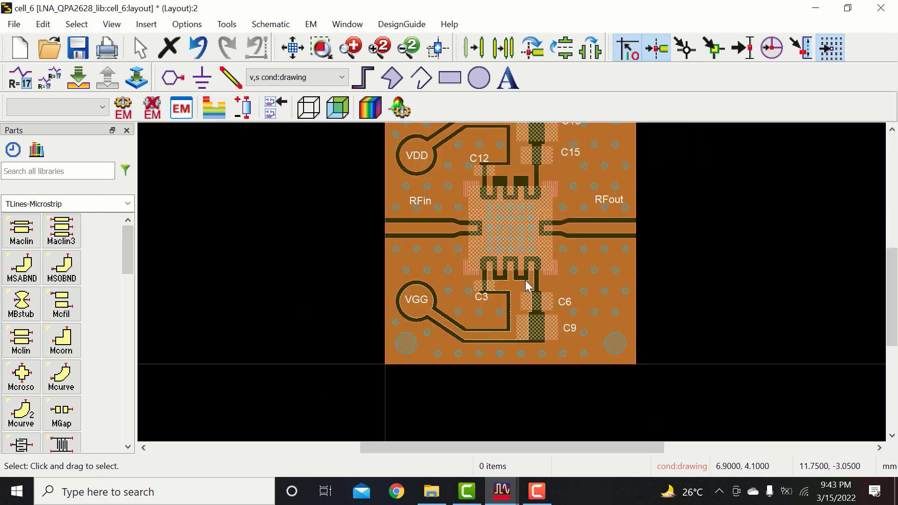
pyautogui.click(292, 47)
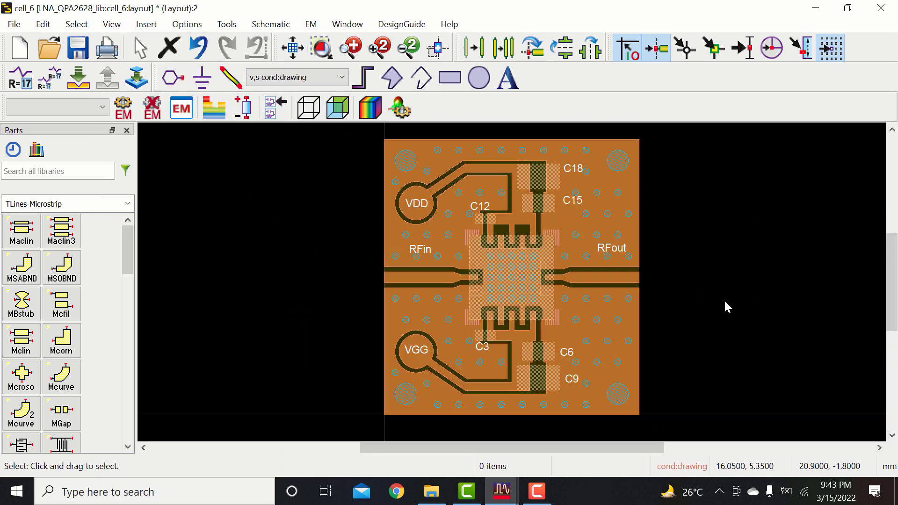